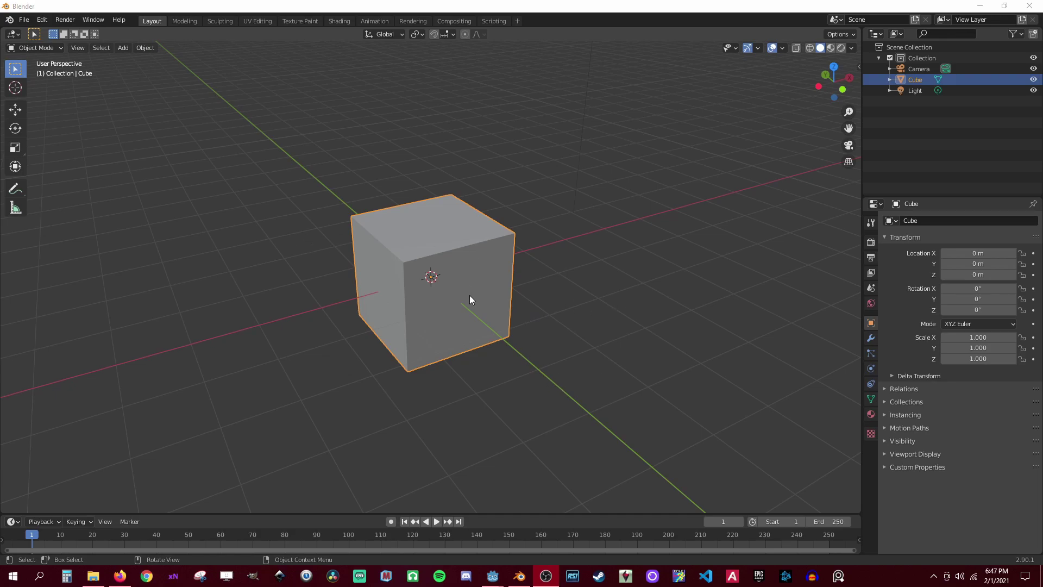
- Turn on the Screencast Keys overlay for the 3D viewport
scroll(444, 272, "up", 3)
scroll(434, 281, "down", 3)
middle_click_drag(433, 281, 458, 305)
middle_click_drag(460, 258, 387, 271)
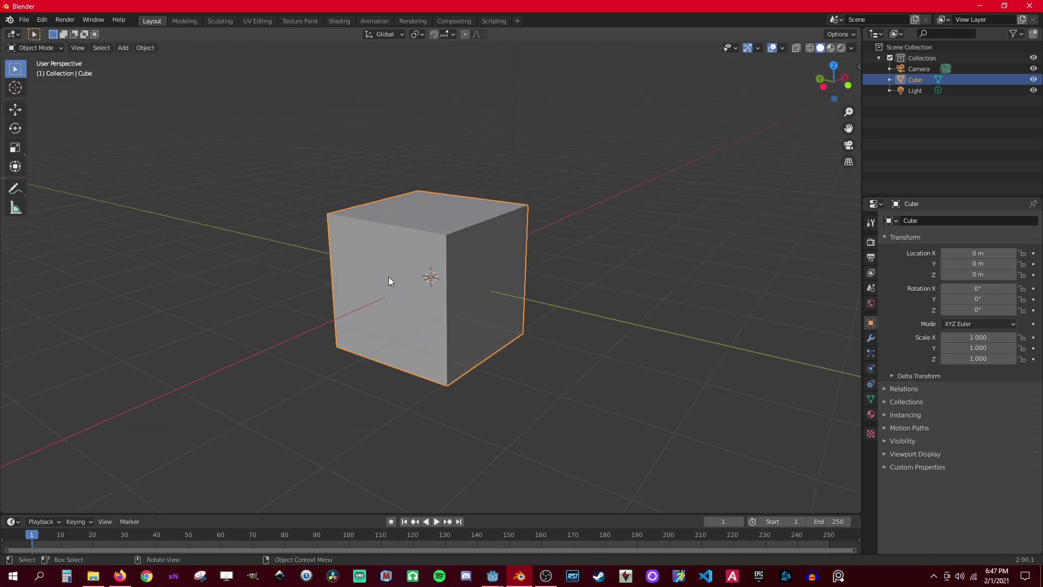
left_click(858, 66)
left_click(851, 155)
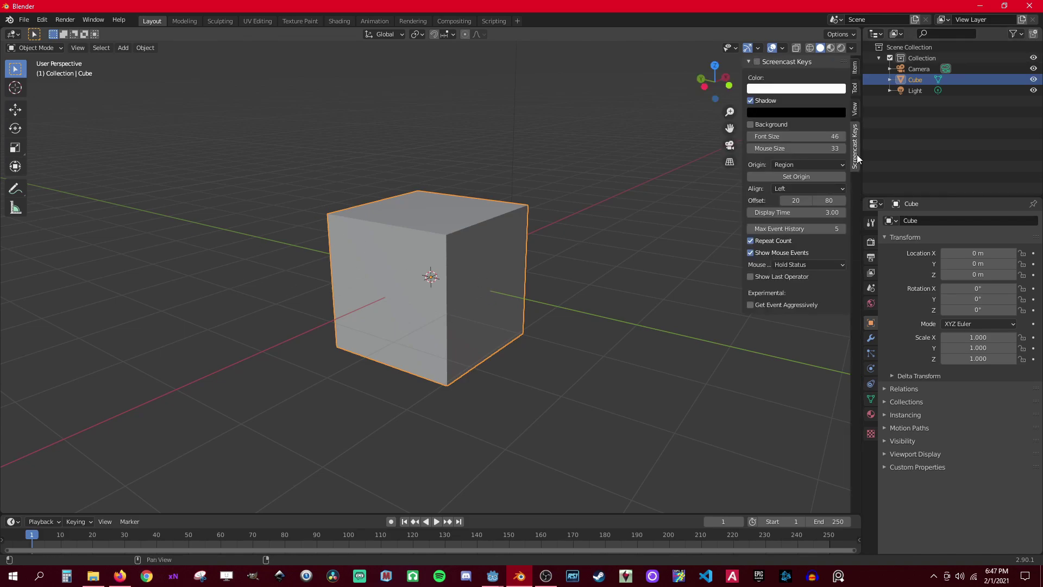
left_click(757, 62)
scroll(435, 294, "down", 1)
scroll(398, 300, "up", 1)
scroll(412, 284, "down", 1)
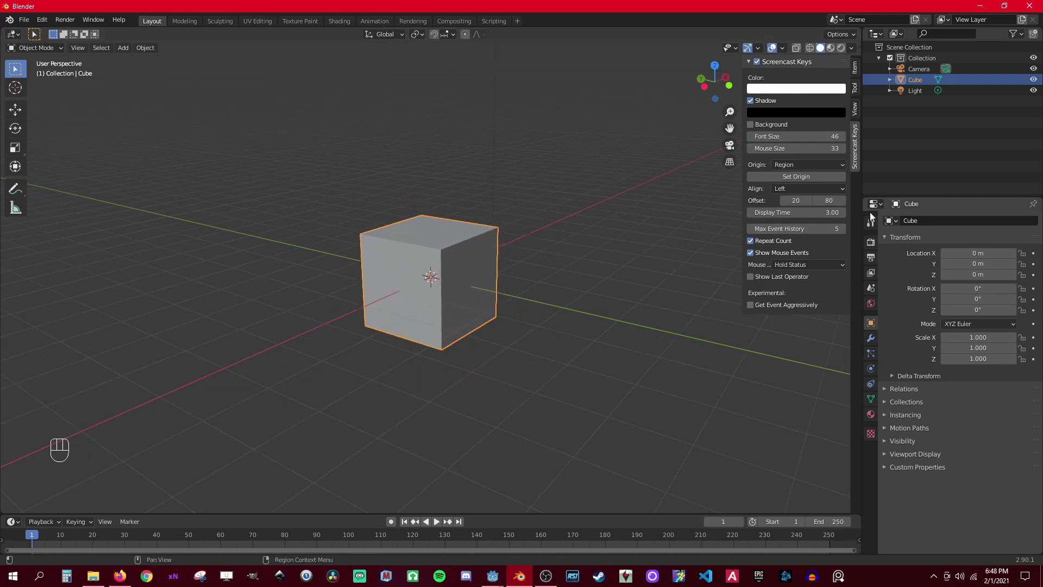
- Set the cube's X, Y and Z dimensions to 4 m each and apply its scale
left_click(856, 66)
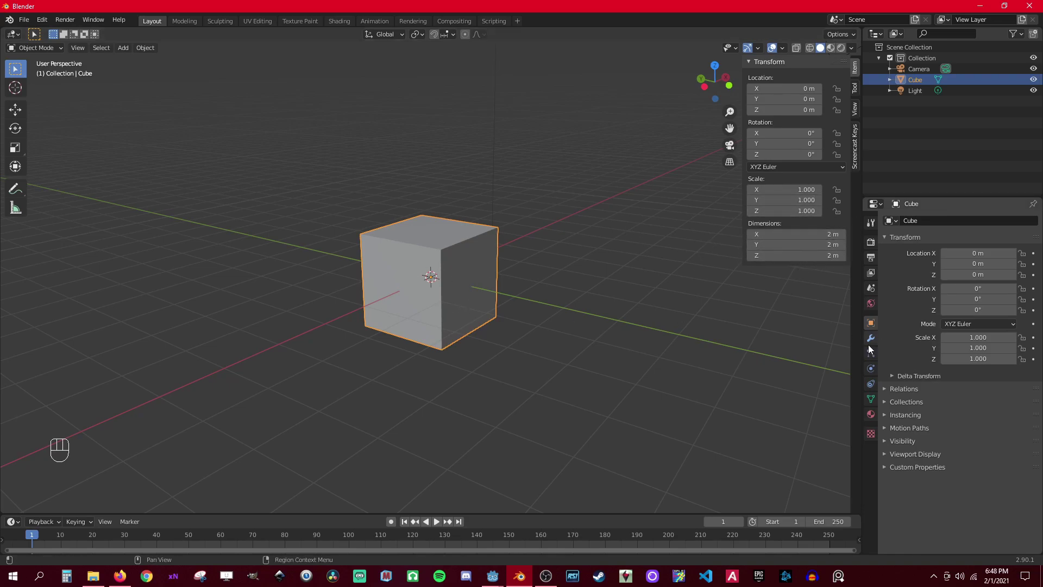
left_click(804, 234)
type("4")
left_click(799, 244)
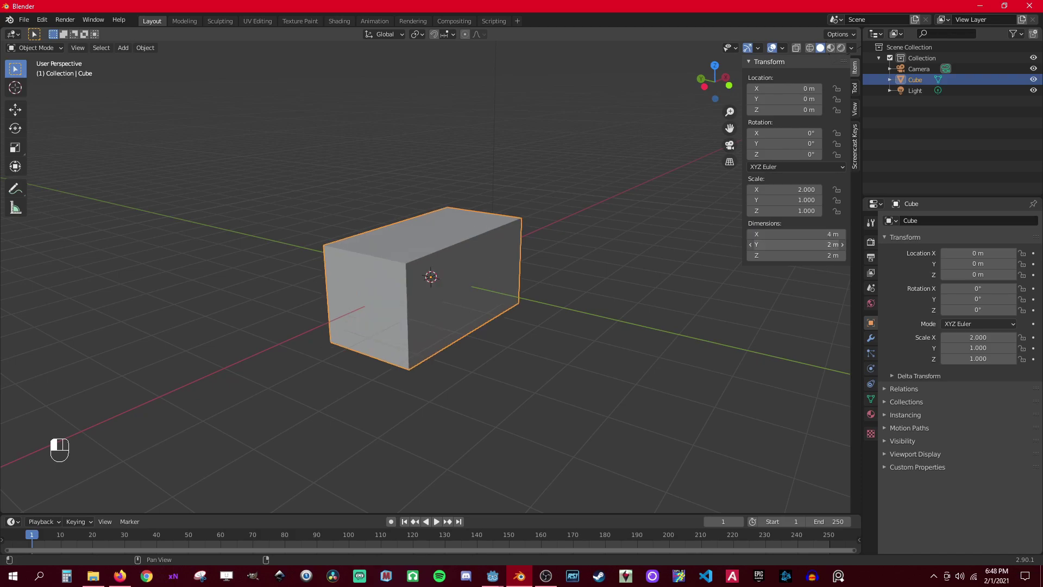
type("4")
left_click(802, 255)
type("4")
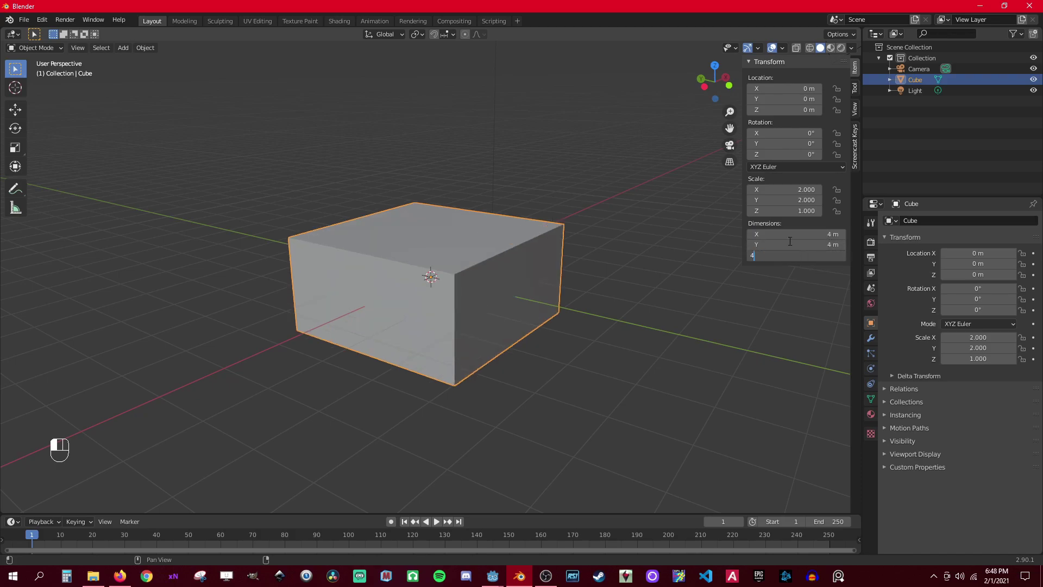
key("Return")
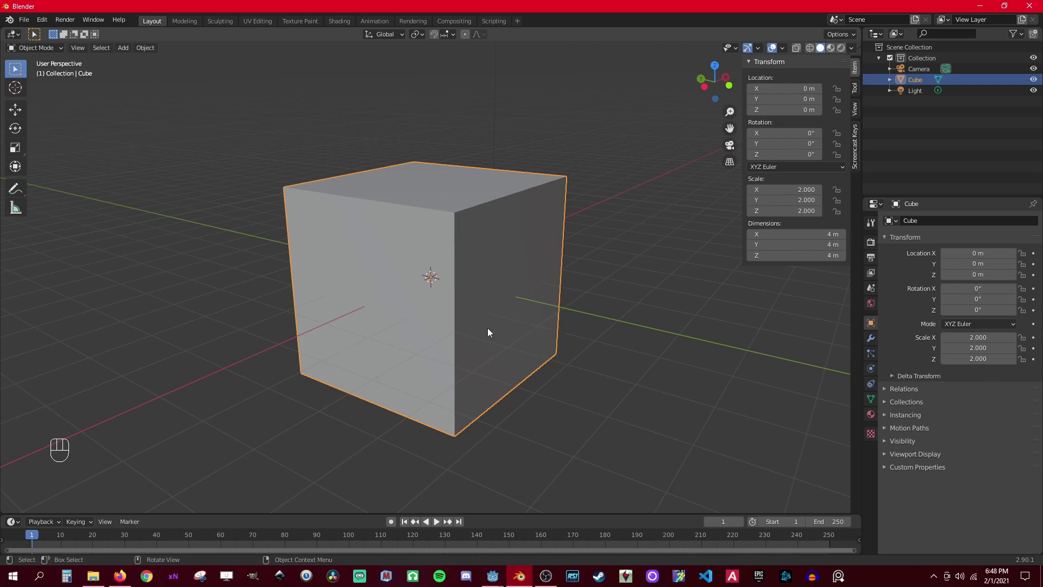
key("ctrl+a")
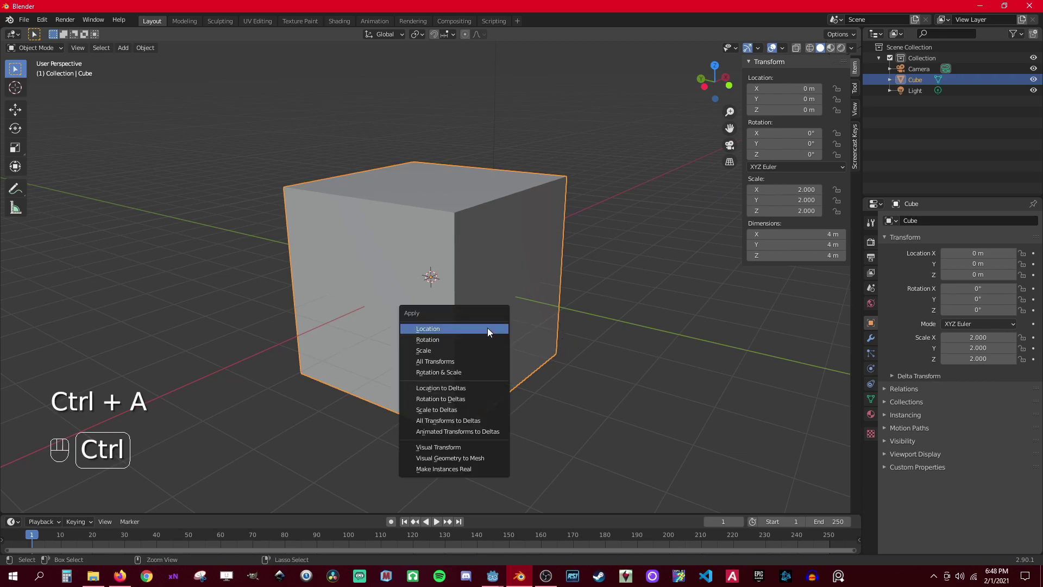
left_click(438, 351)
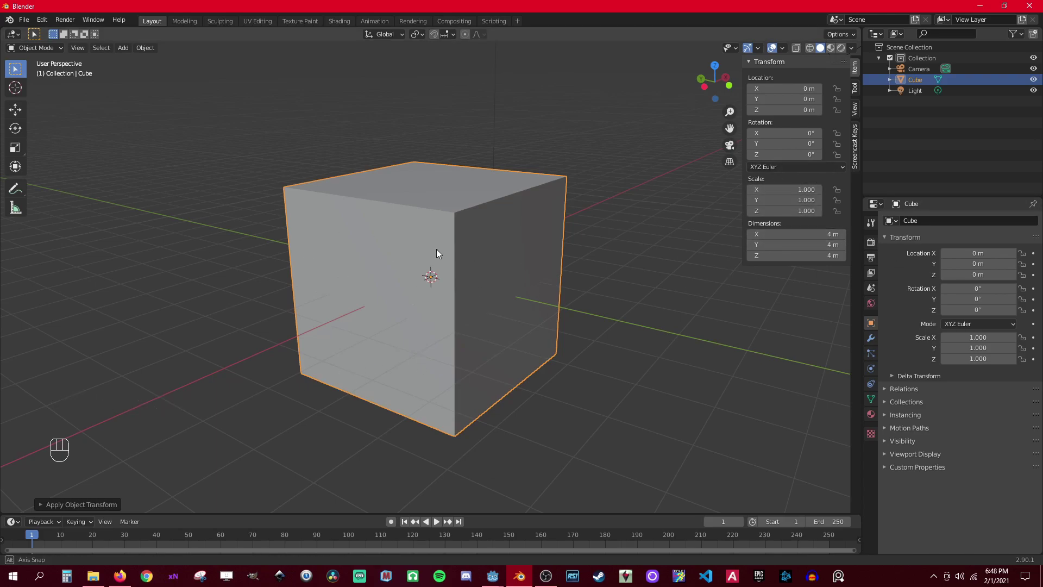
- In Edit Mode, add two horizontal loop cuts around the cube and spread them along Z toward its top and bottom edges
middle_click_drag(438, 252, 490, 161)
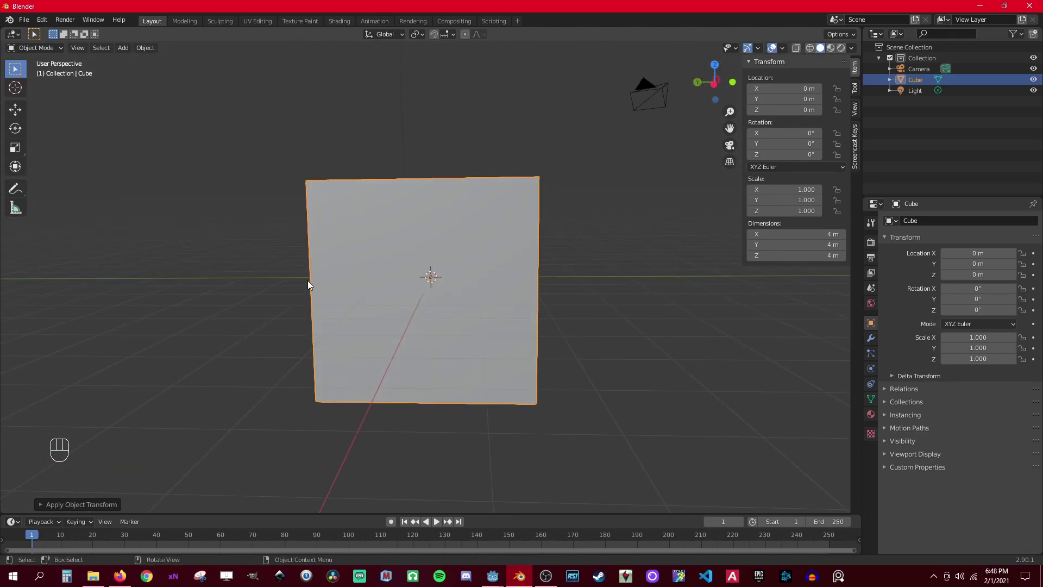
middle_click_drag(333, 265, 453, 301)
key("Tab")
key("ctrl+r")
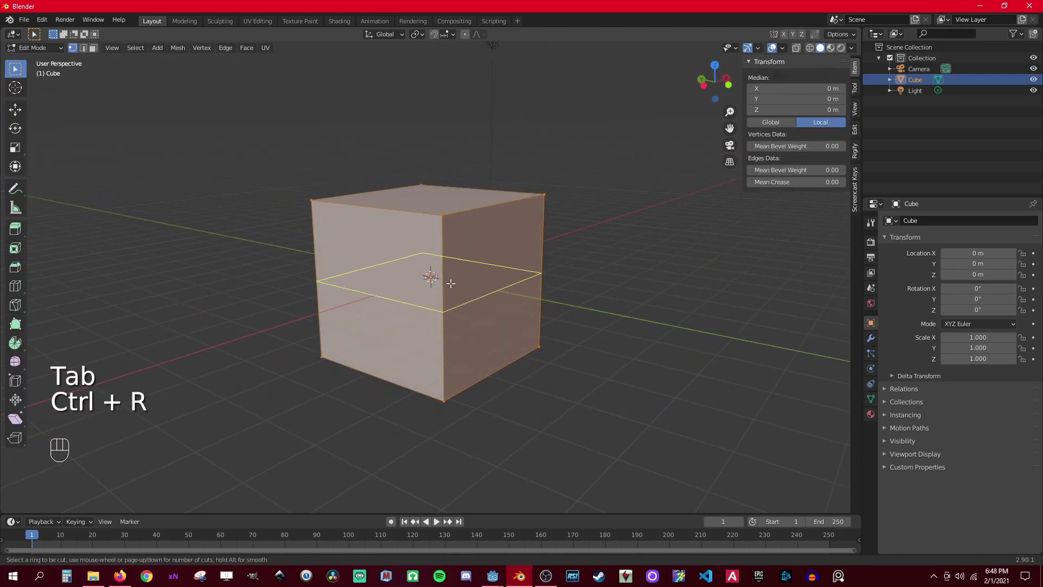
scroll(448, 286, "up", 2)
scroll(448, 286, "down", 1)
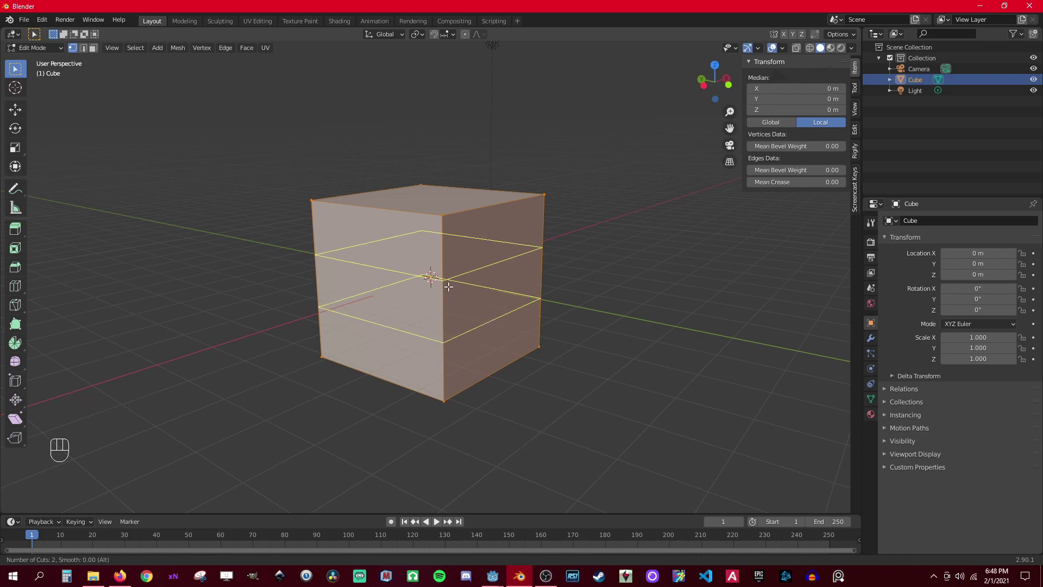
left_click(449, 287)
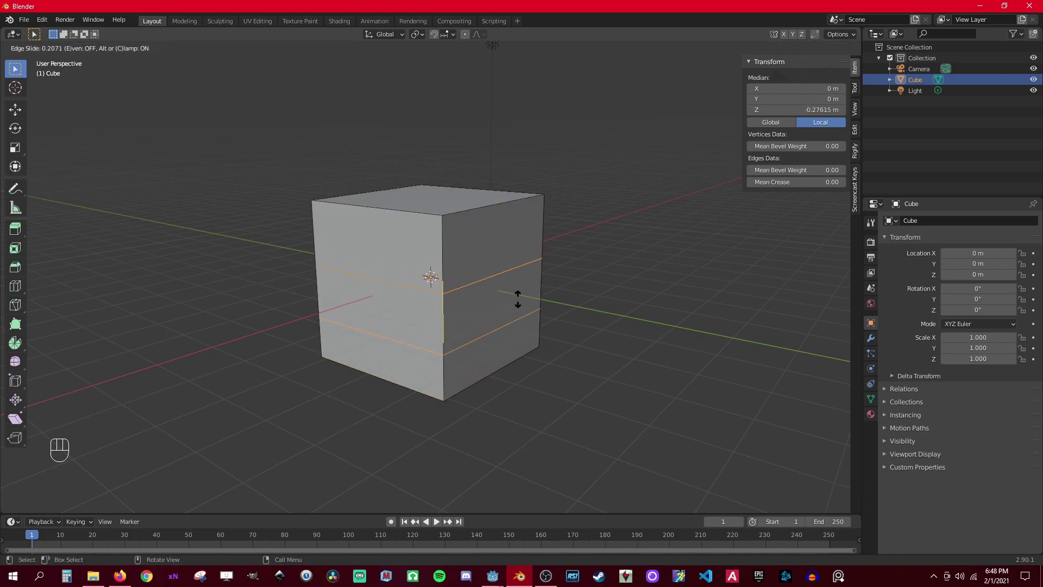
right_click(452, 283)
key("s")
key("z")
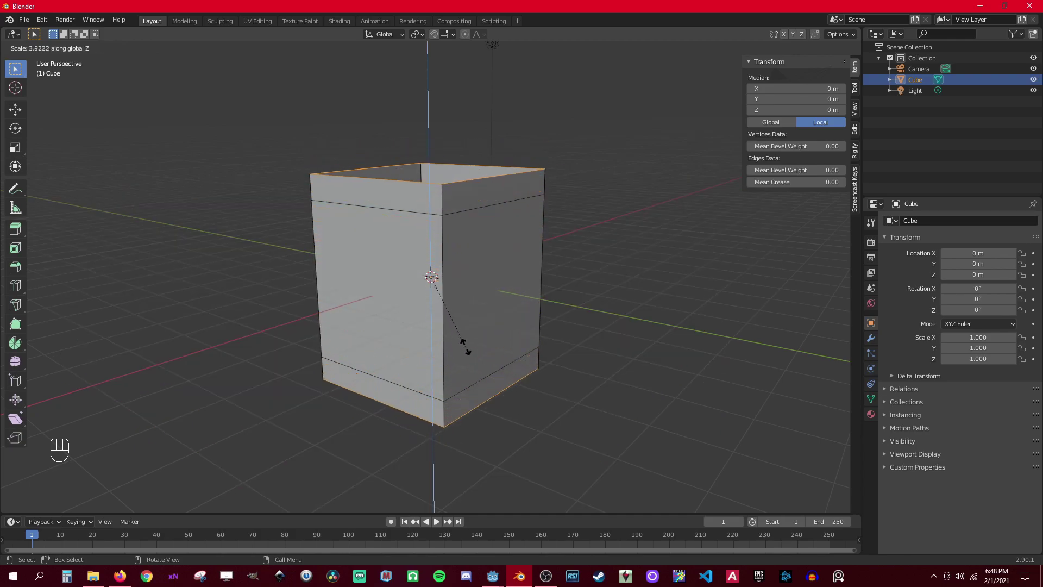
left_click(435, 318)
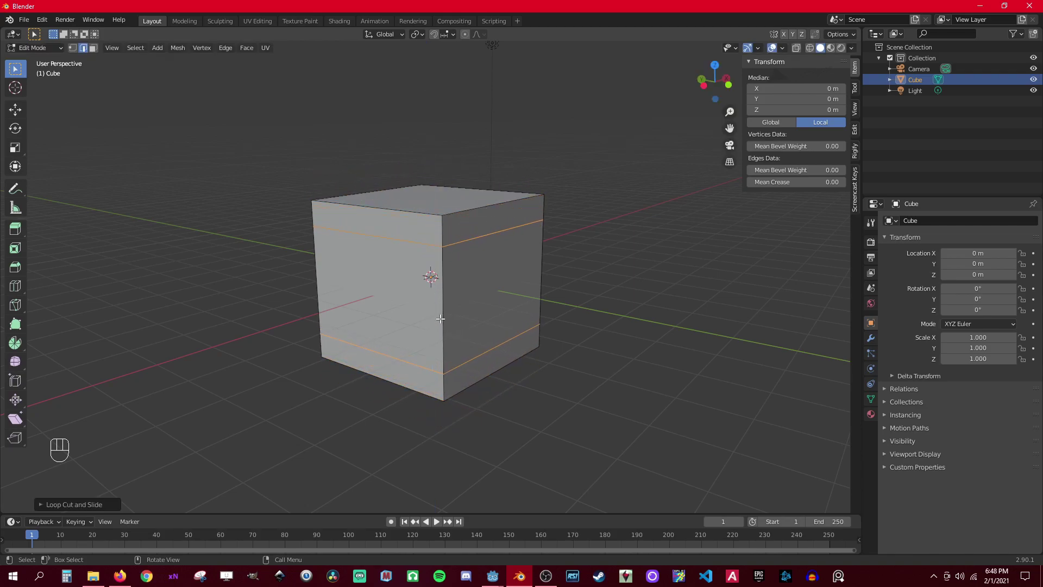
- Add two vertical loop cuts across the cube's X direction and scale them apart along X toward the outer edges
middle_click_drag(568, 299, 494, 288)
key("ctrl+r")
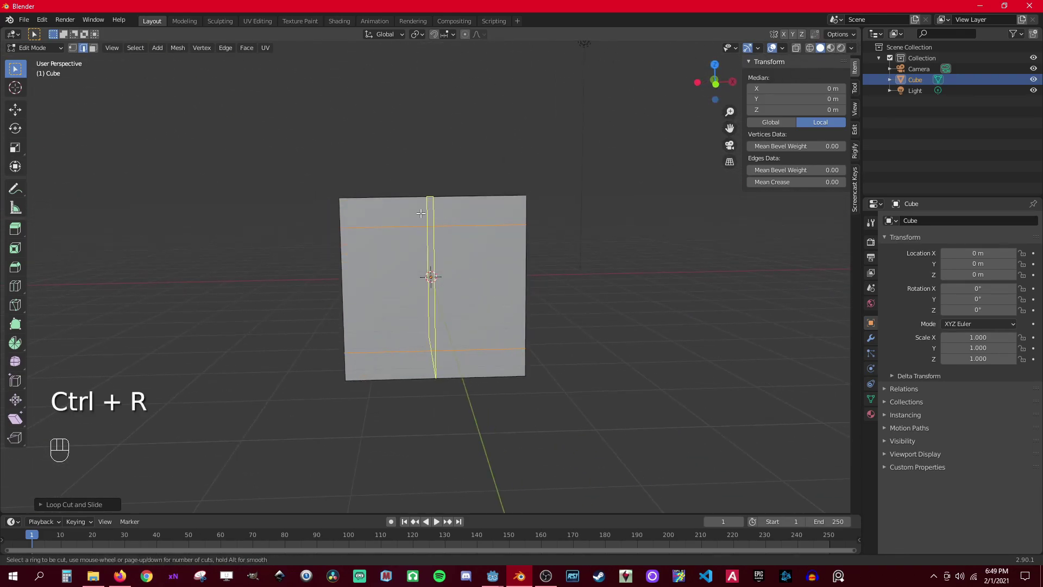
scroll(420, 213, "up", 1)
left_click(419, 211)
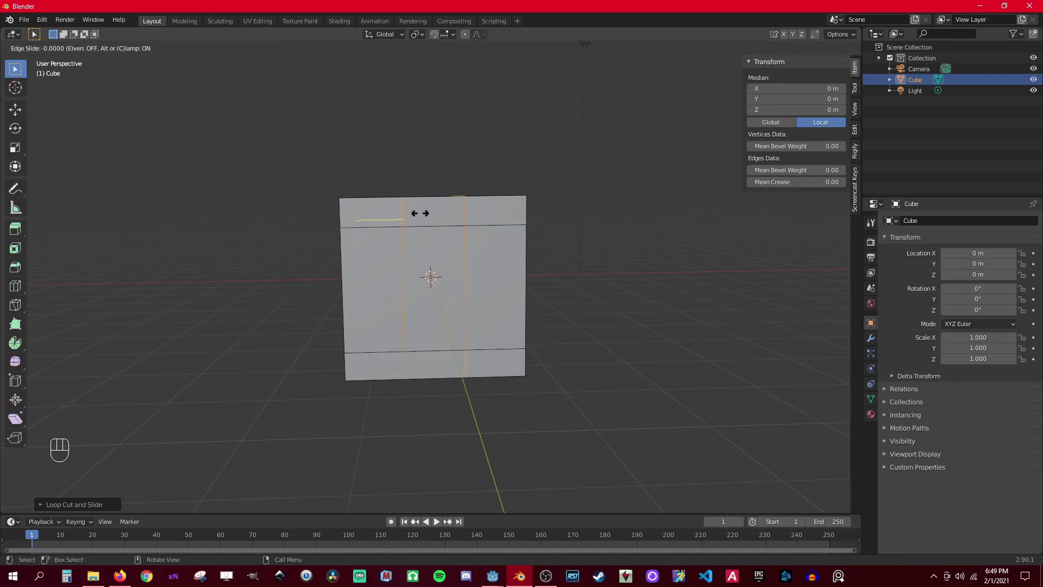
right_click(420, 213)
key("s")
key("x")
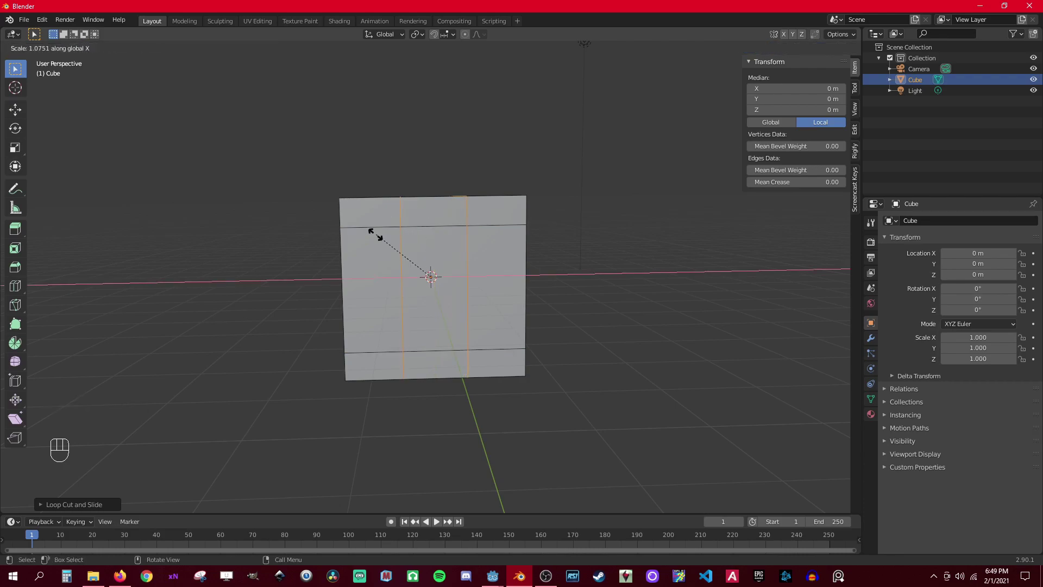
left_click(303, 231)
- Add two loop cuts across the cube's Y direction and scale them apart along Y by about 2.2
middle_click_drag(393, 265, 154, 299)
middle_click_drag(333, 295, 402, 191)
middle_click_drag(448, 305, 470, 305)
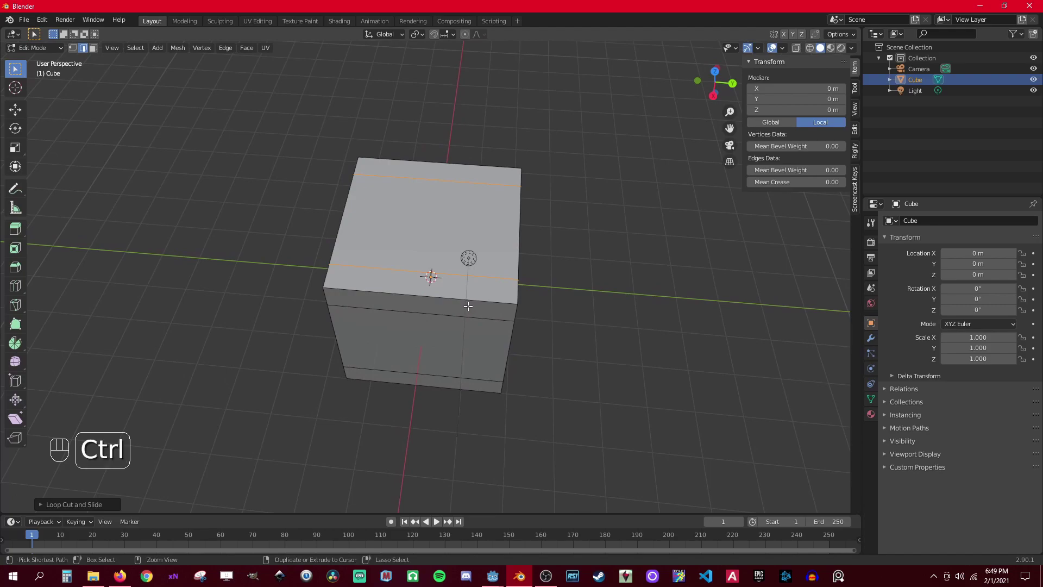
key("ctrl+r")
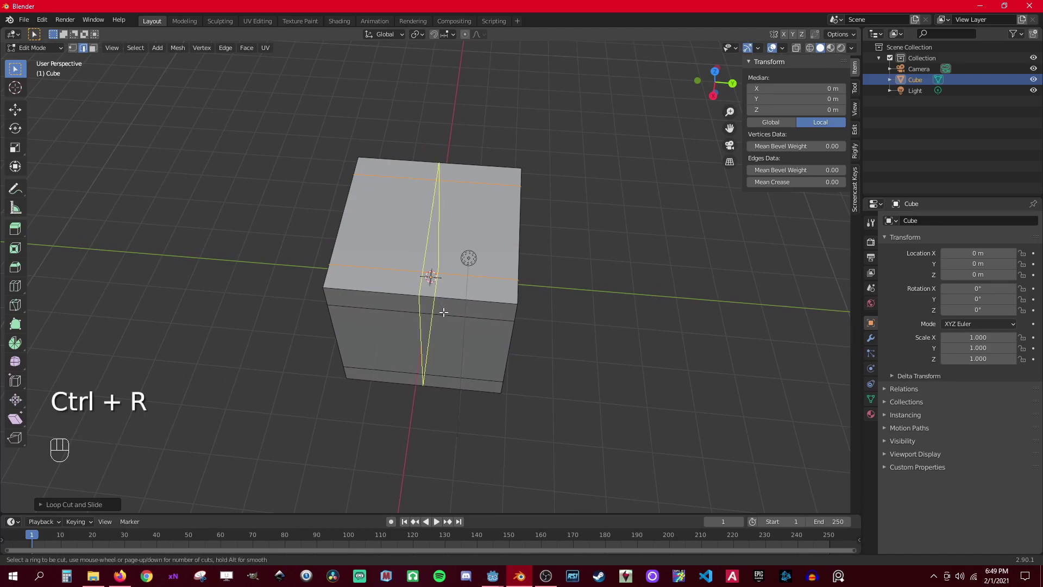
scroll(443, 313, "up", 1)
scroll(443, 313, "up", 1)
scroll(444, 312, "down", 1)
left_click(443, 313)
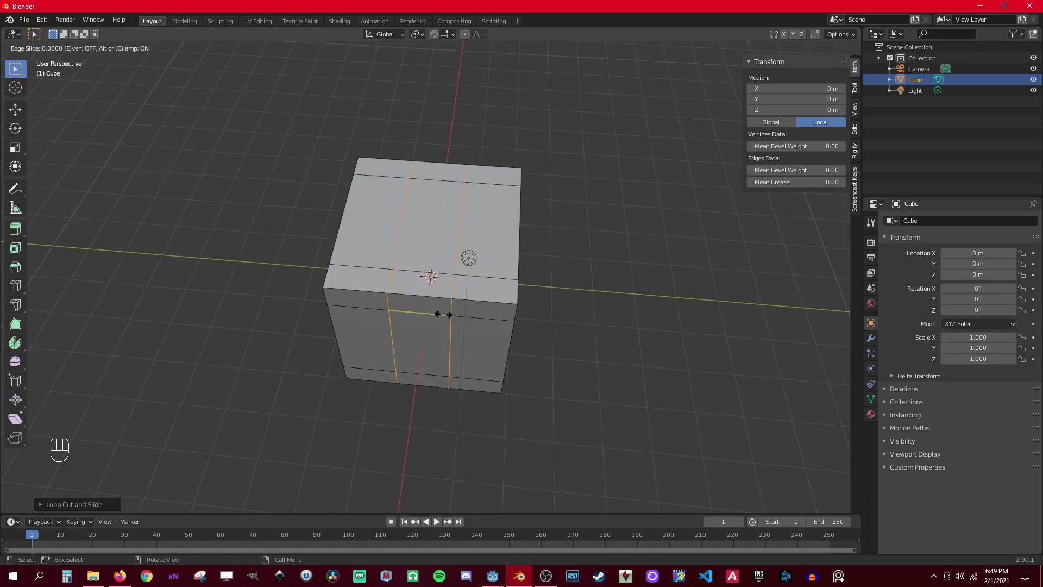
right_click(443, 314)
key("s")
key("y")
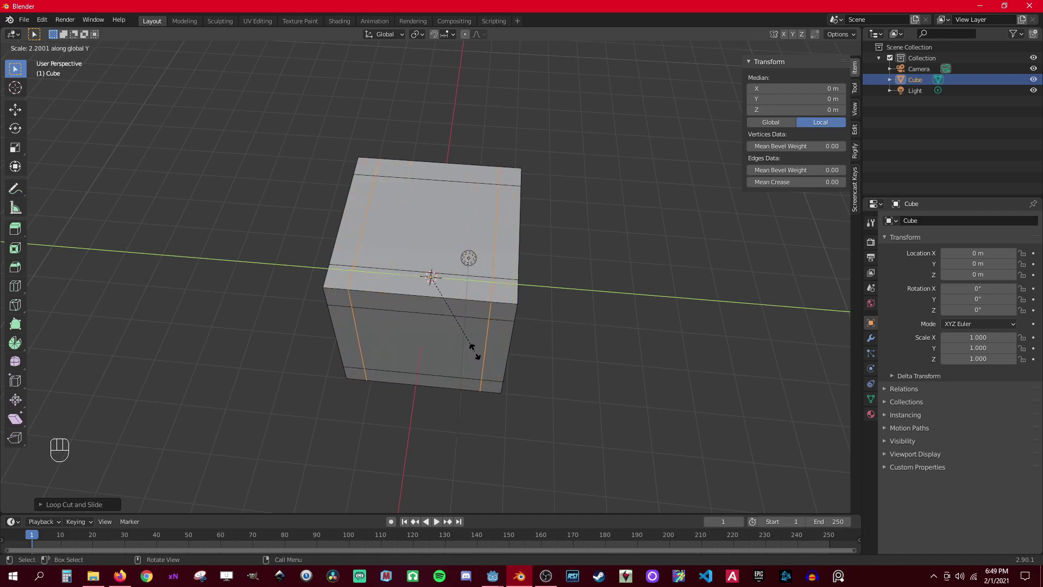
left_click(477, 354)
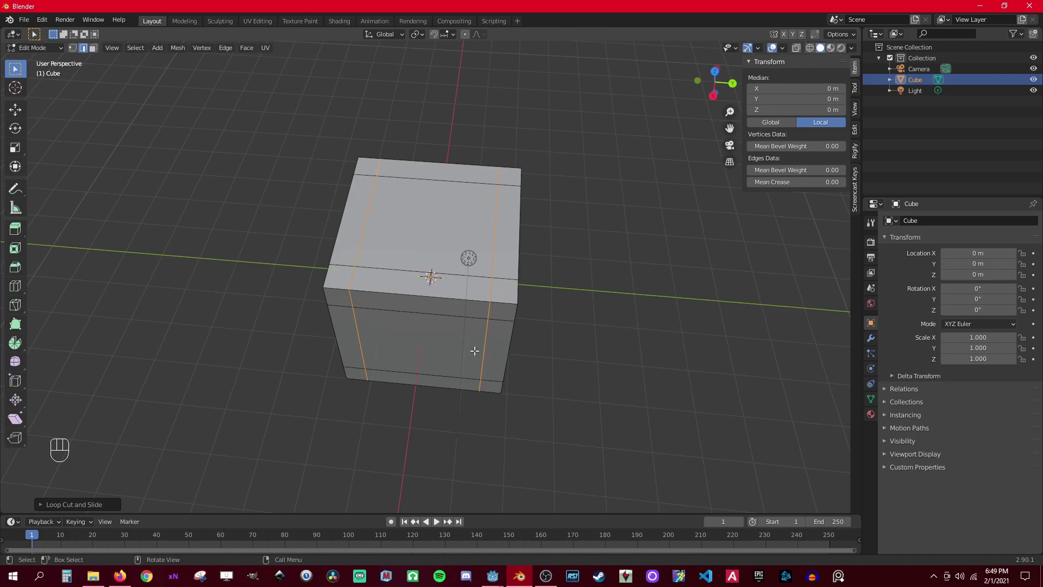
- Inspect the loop cut borders on the cube's sides and top from several angles
middle_click_drag(466, 348, 379, 262)
scroll(468, 222, "up", 2)
middle_click_drag(495, 239, 458, 264)
middle_click_drag(695, 316, 575, 277)
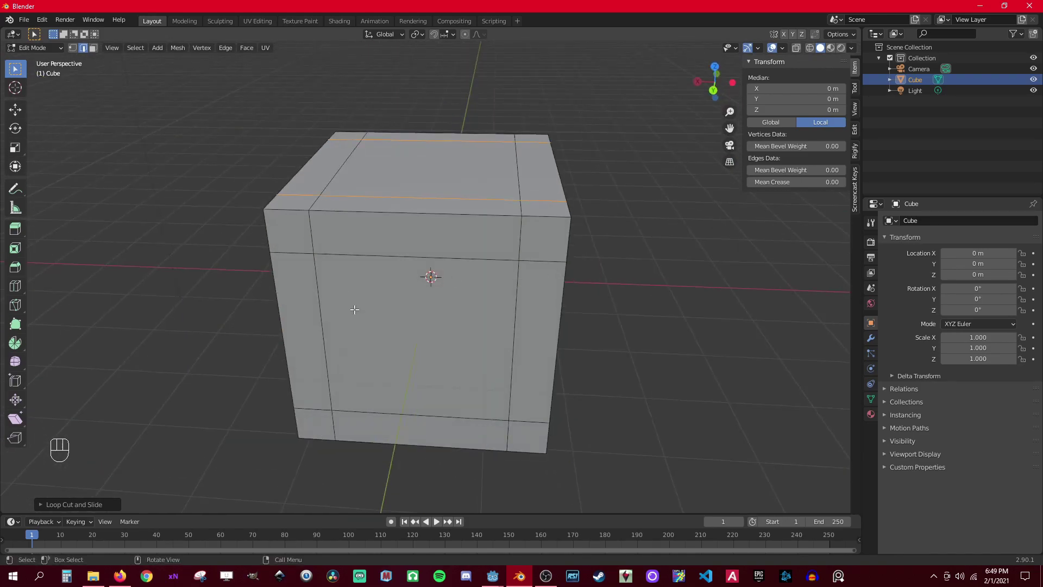
left_click(328, 305)
key("Tab")
middle_click_drag(227, 257, 403, 221)
key("Tab")
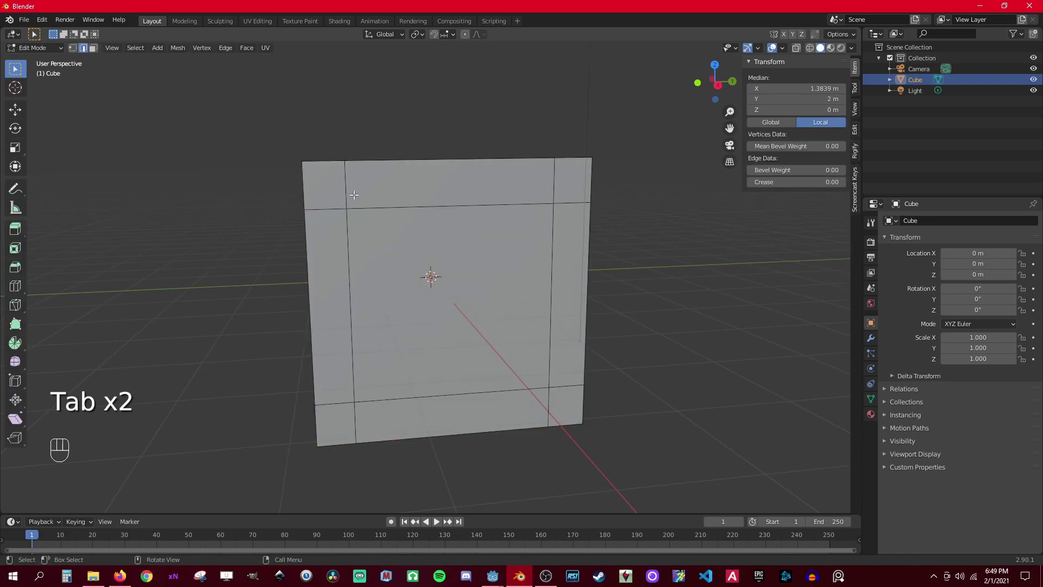
middle_click_drag(339, 216, 366, 224)
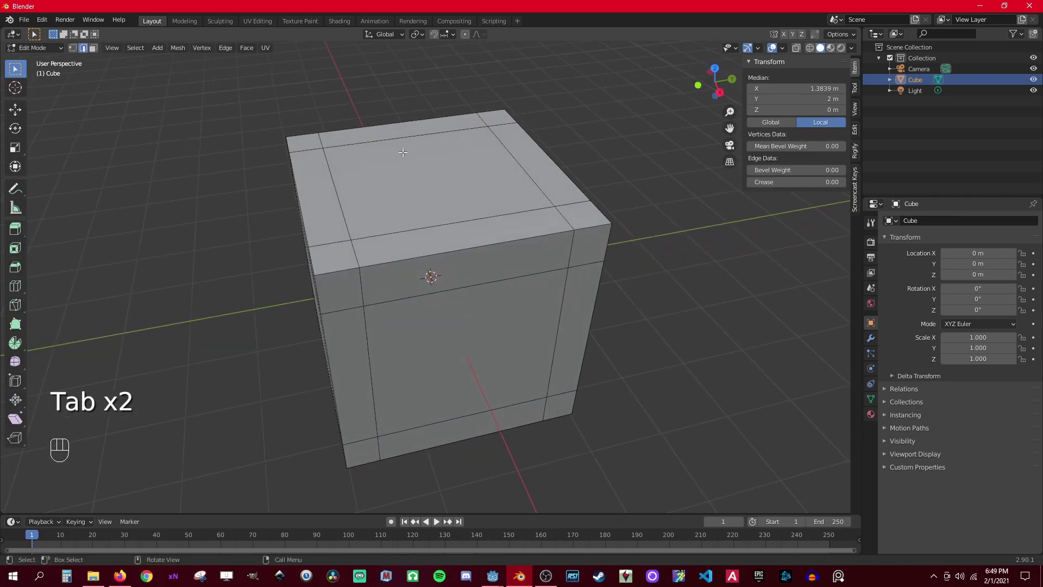
middle_click_drag(696, 314, 611, 286)
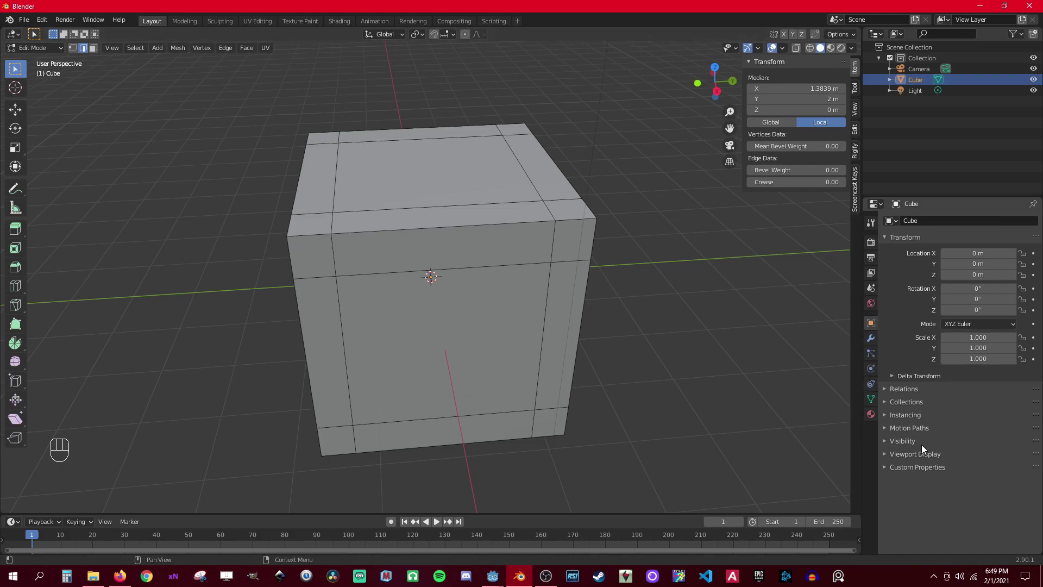
- Set the cube's viewport display type to Wire
left_click(884, 441)
left_click(885, 441)
left_click(884, 455)
scroll(967, 517, "down", 3)
left_click(958, 518)
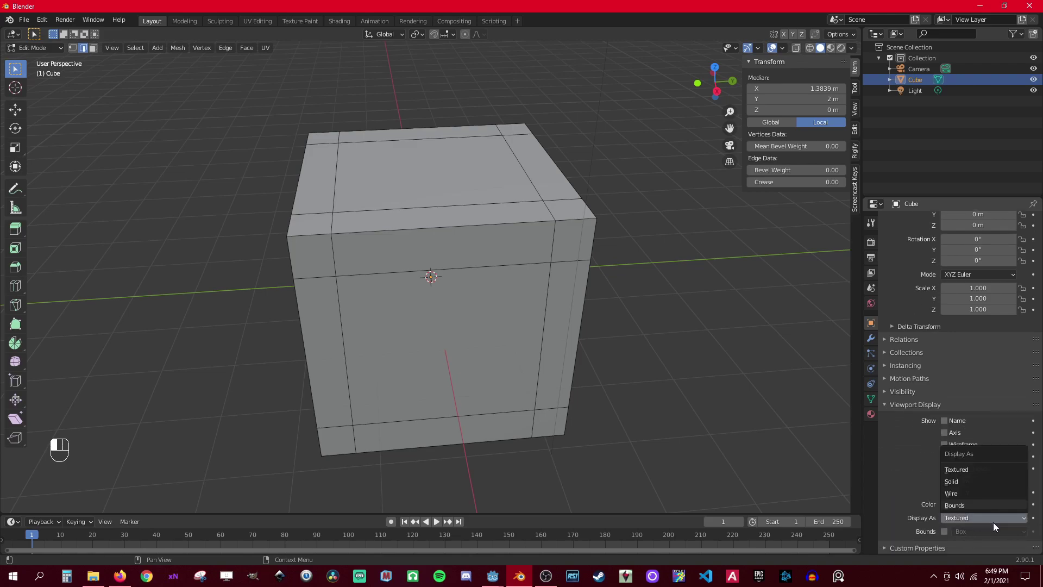
left_click(977, 517)
left_click(961, 493)
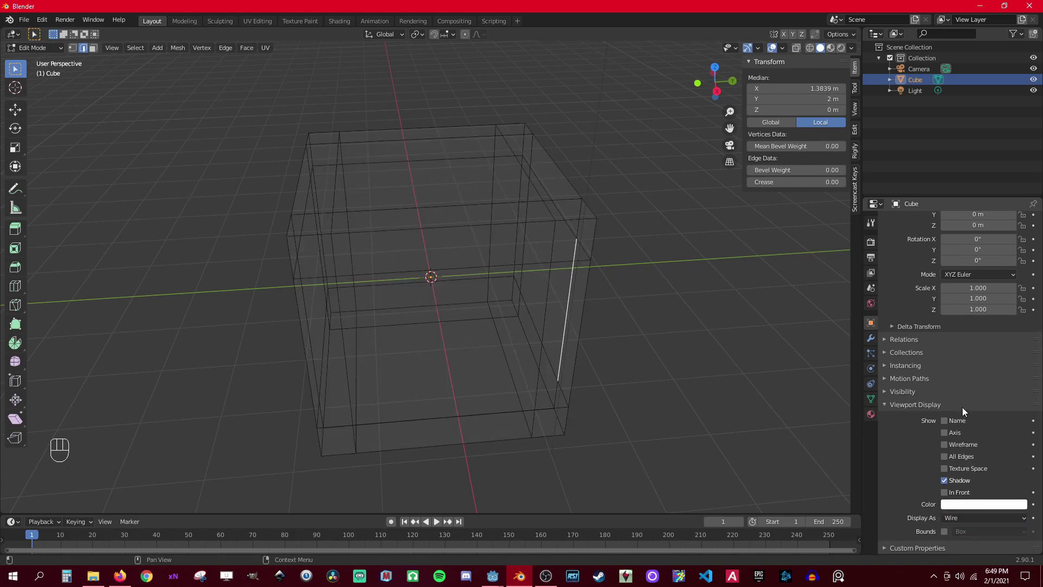
- Return the wireframe cube to Object Mode and enable snapping
middle_click_drag(538, 389, 440, 318)
key("Tab")
middle_click_drag(367, 311, 251, 216)
middle_click_drag(550, 294, 438, 46)
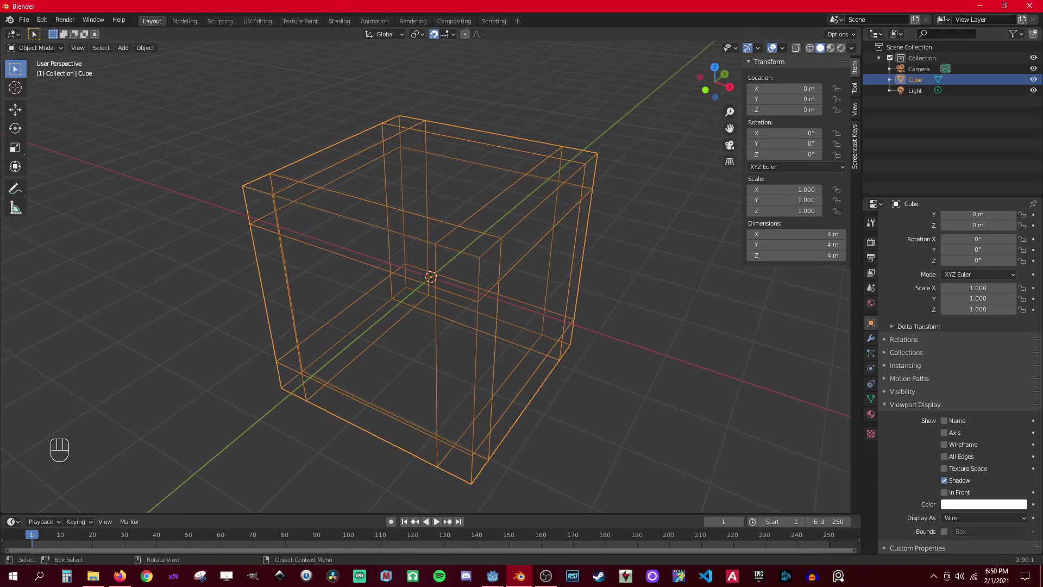
- Add a second cube mesh at the centre of the wireframe cube
key("shift+a")
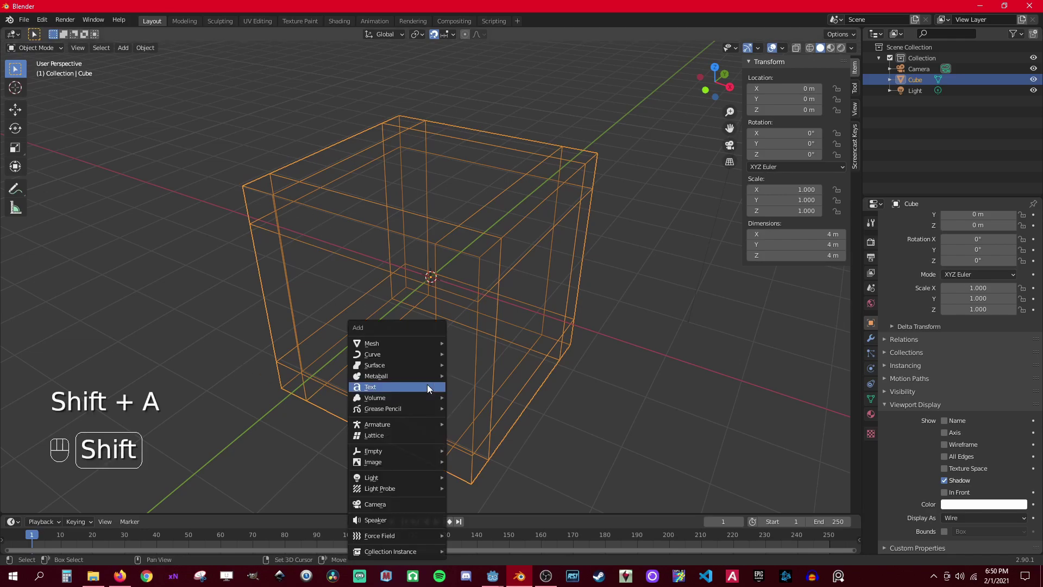
mouse_move(442, 351)
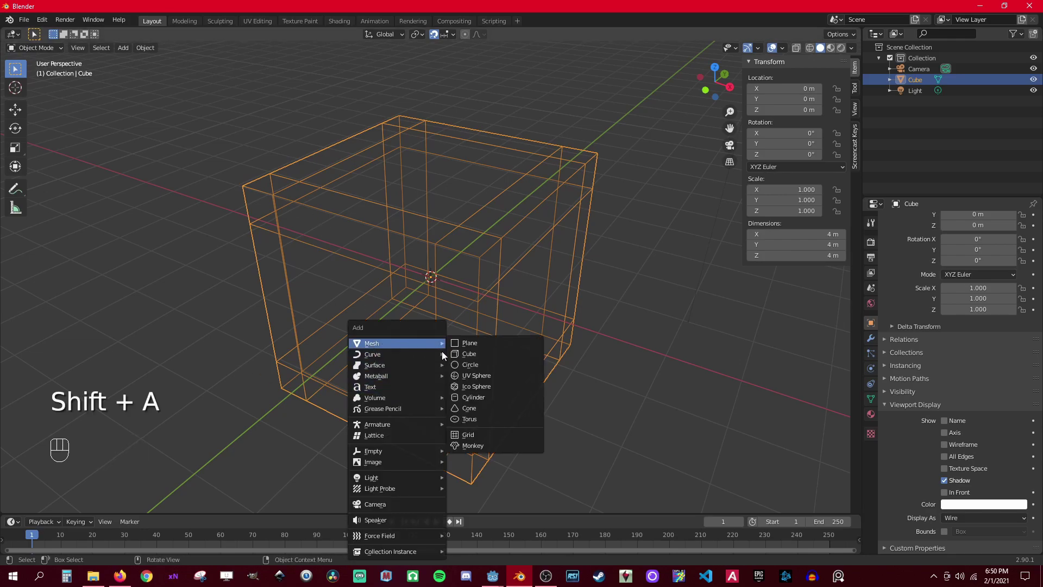
left_click(474, 354)
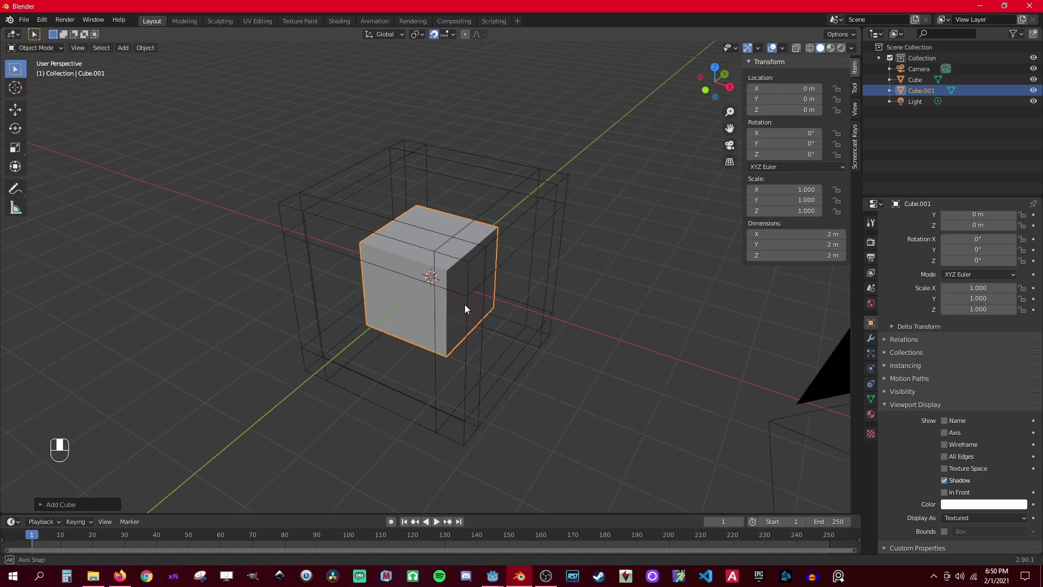
- Set the second cube's X, Y and Z dimensions to 4 m
scroll(465, 305, "up", 1)
middle_click_drag(488, 297, 538, 296)
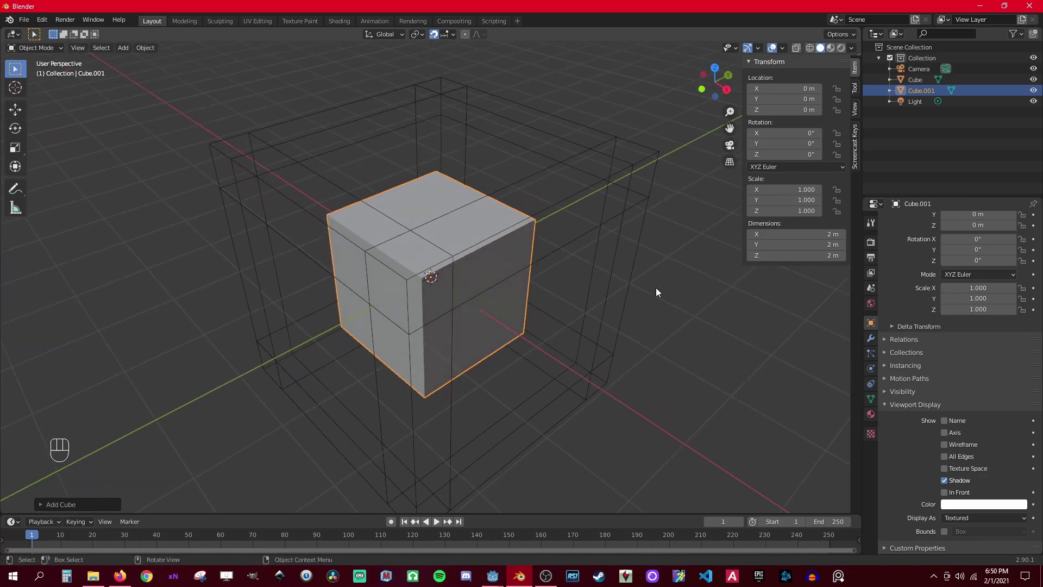
left_click(807, 234)
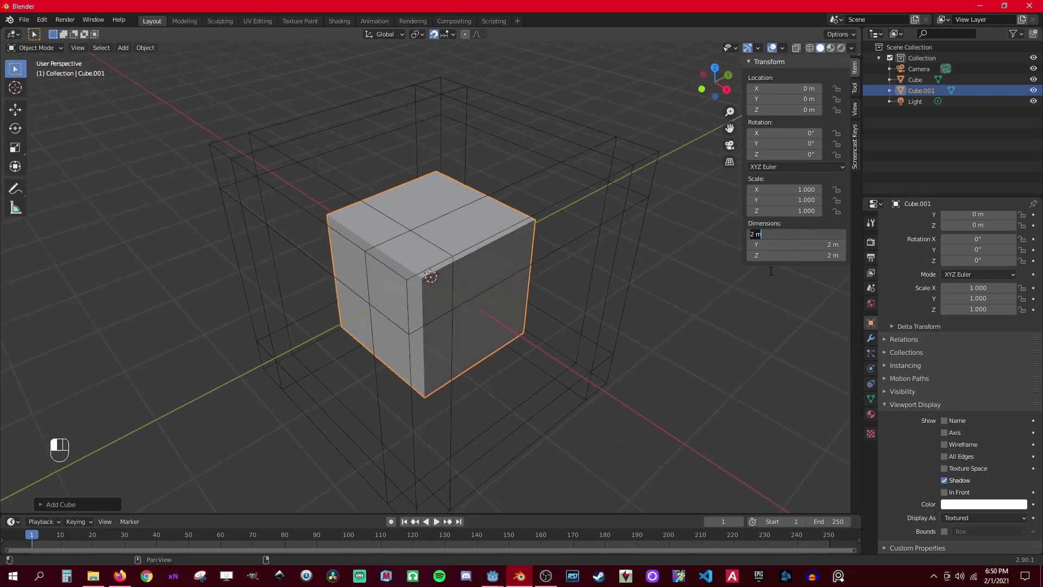
type("4")
key("Tab")
type("4")
key("Tab")
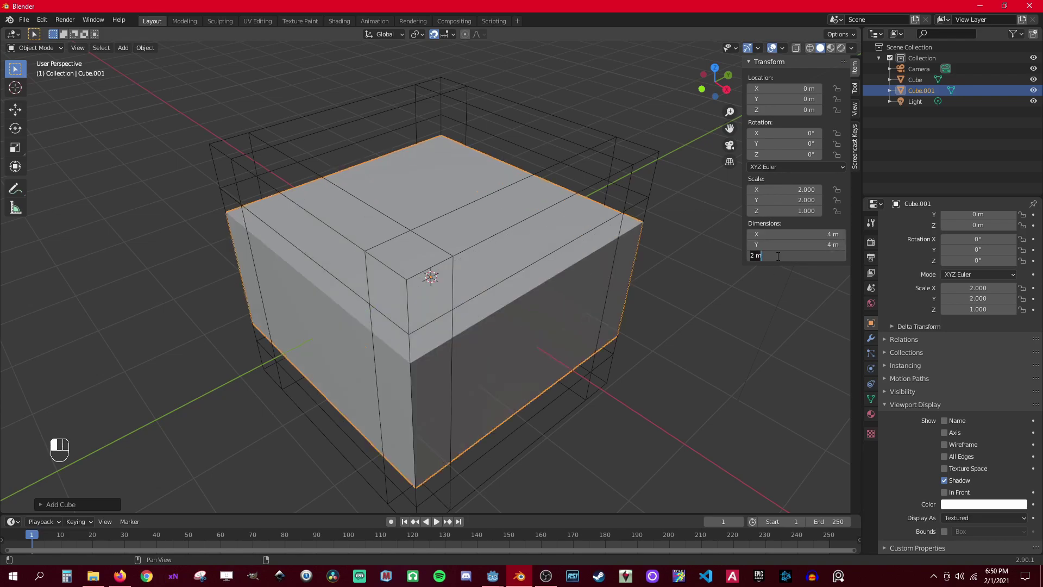
type("4")
key("Return")
mouse_move(441, 274)
middle_mouse_down()
mouse_move(414, 269)
mouse_move(533, 274)
mouse_move(403, 259)
mouse_move(430, 266)
middle_mouse_up()
scroll(389, 210, "down", 4)
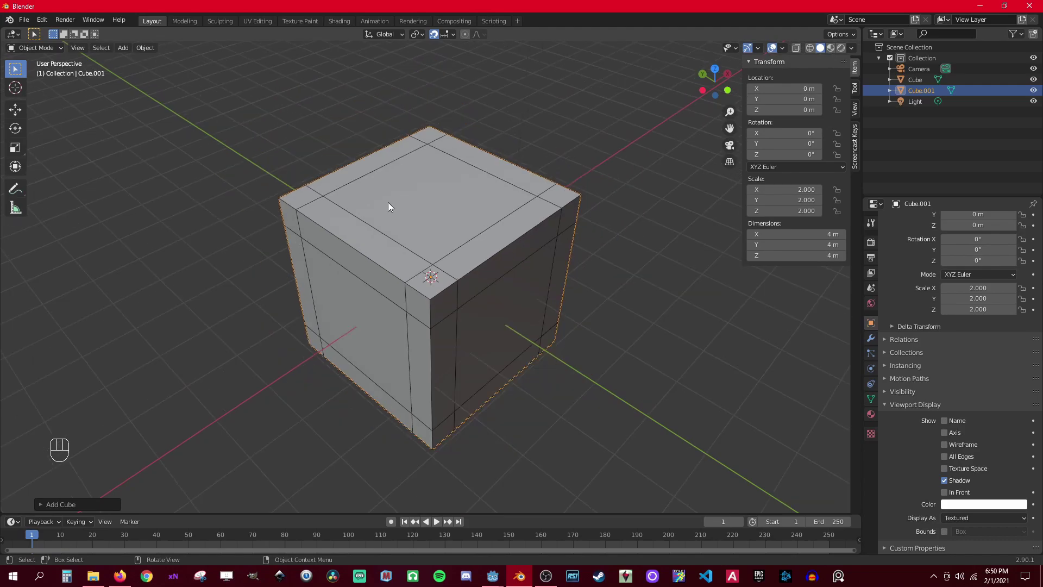
- Check the second cube's mesh in Edit Mode, return to Object Mode and delete the cube
scroll(389, 209, "up", 4)
key("Tab")
middle_click_drag(454, 222, 435, 205)
key("Tab")
key("Tab")
key("Tab")
scroll(428, 219, "down", 4)
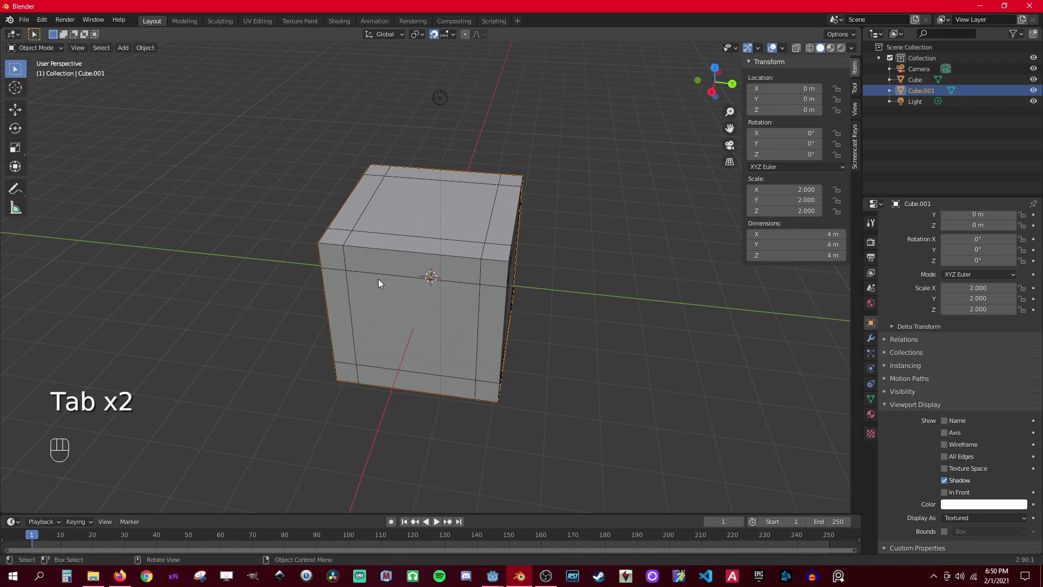
key("Delete")
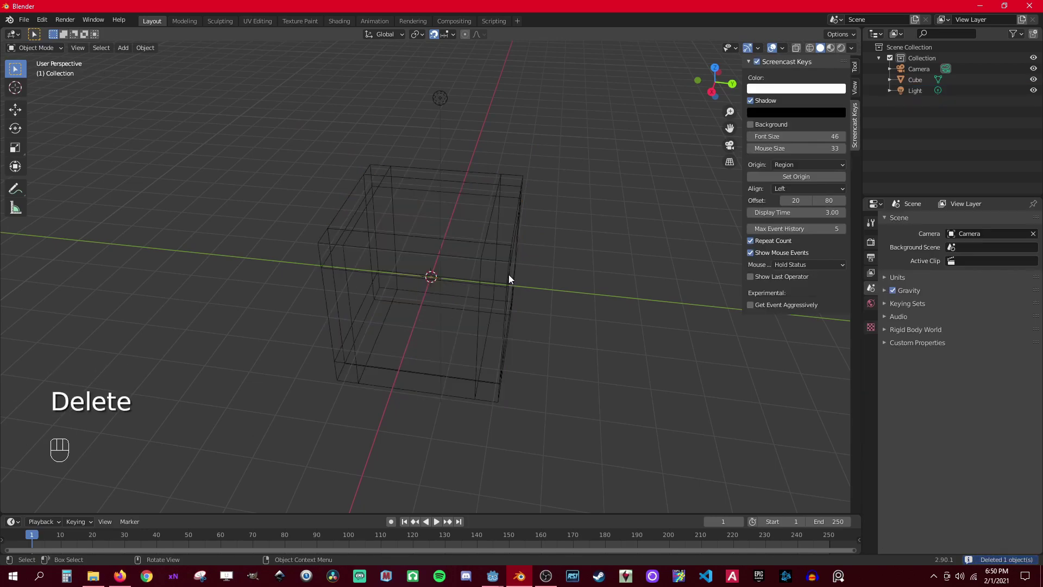
- Duplicate the wireframe cube in place and set the duplicate's viewport display type to Textured
left_click(365, 260)
middle_click_drag(377, 242, 418, 242)
key("shift+d")
right_click(400, 260)
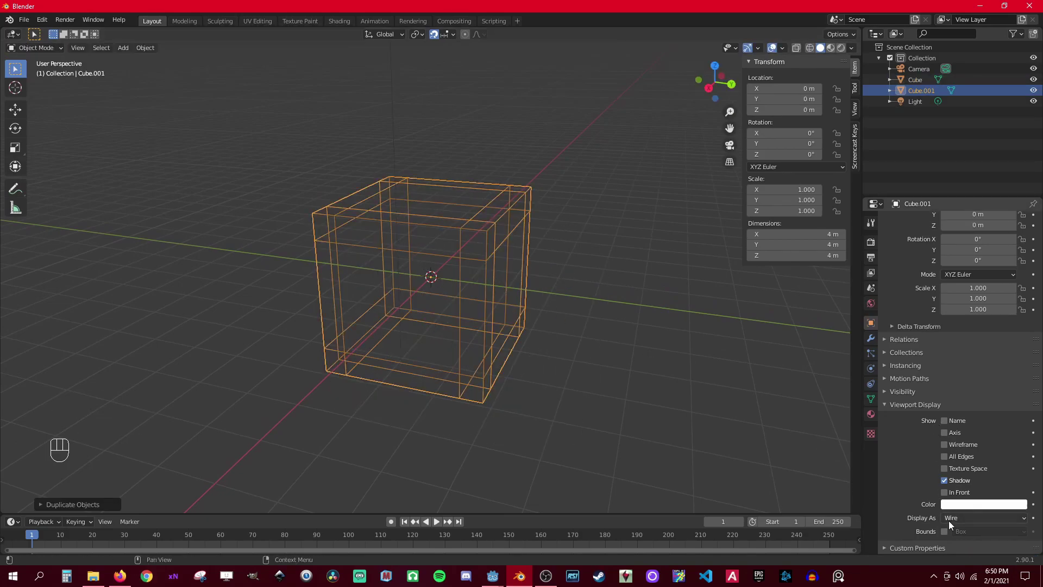
left_click(976, 518)
left_click(977, 516)
left_click(966, 520)
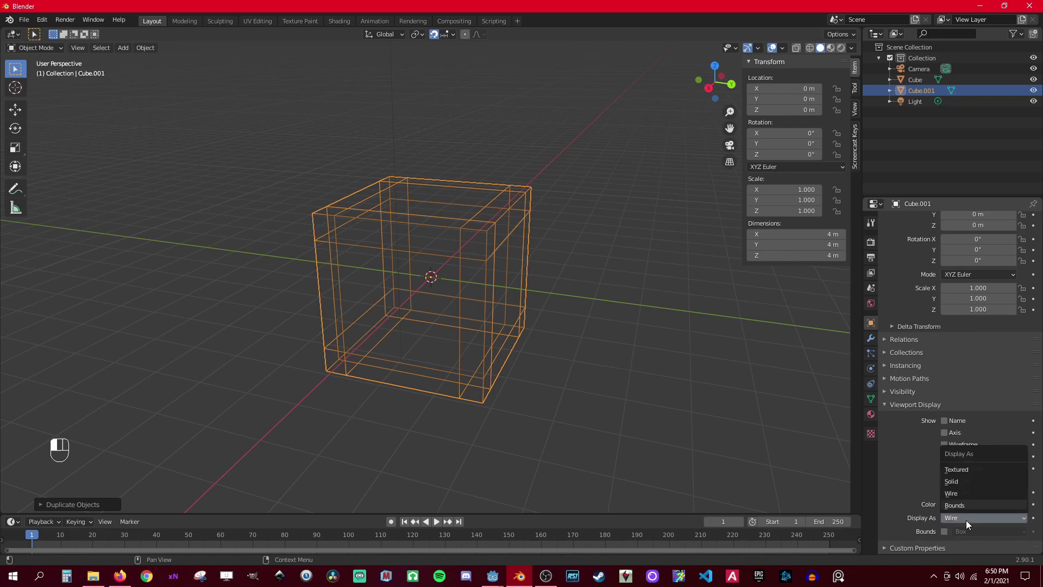
left_click(970, 473)
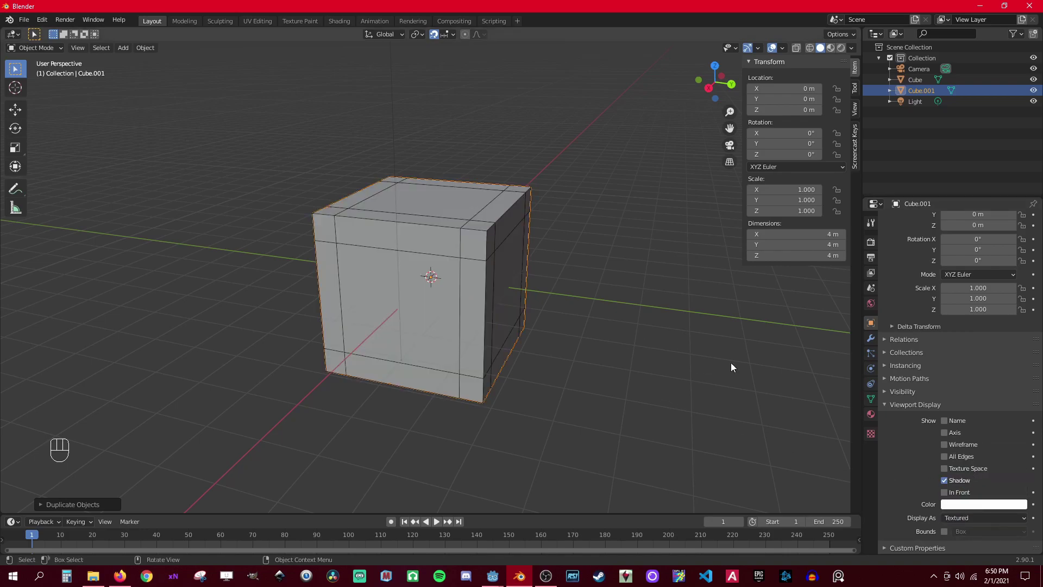
- Try the Solid viewport display type on the duplicate cube, and set it back to Textured
left_click(956, 520)
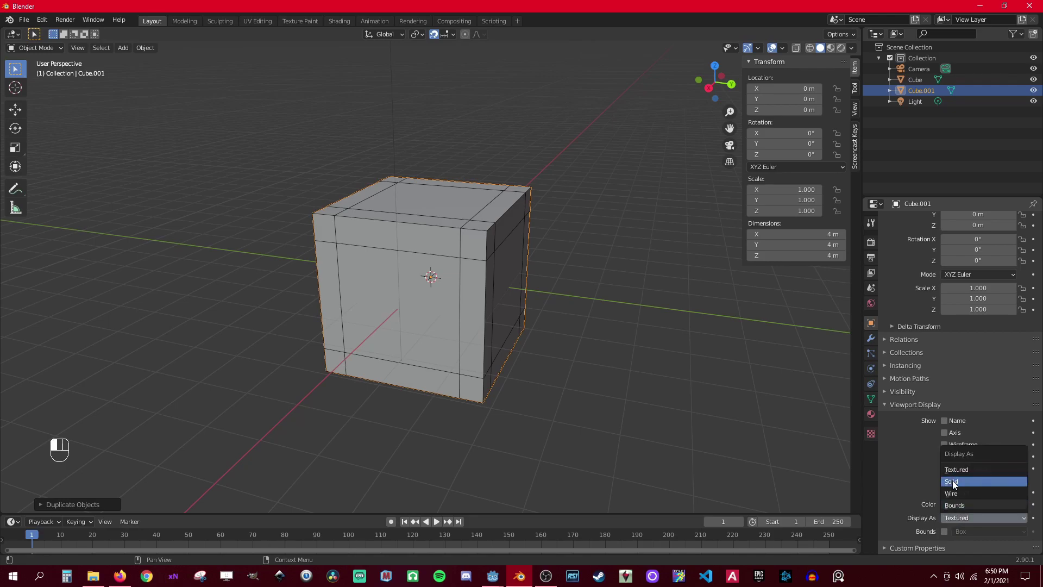
left_click(956, 482)
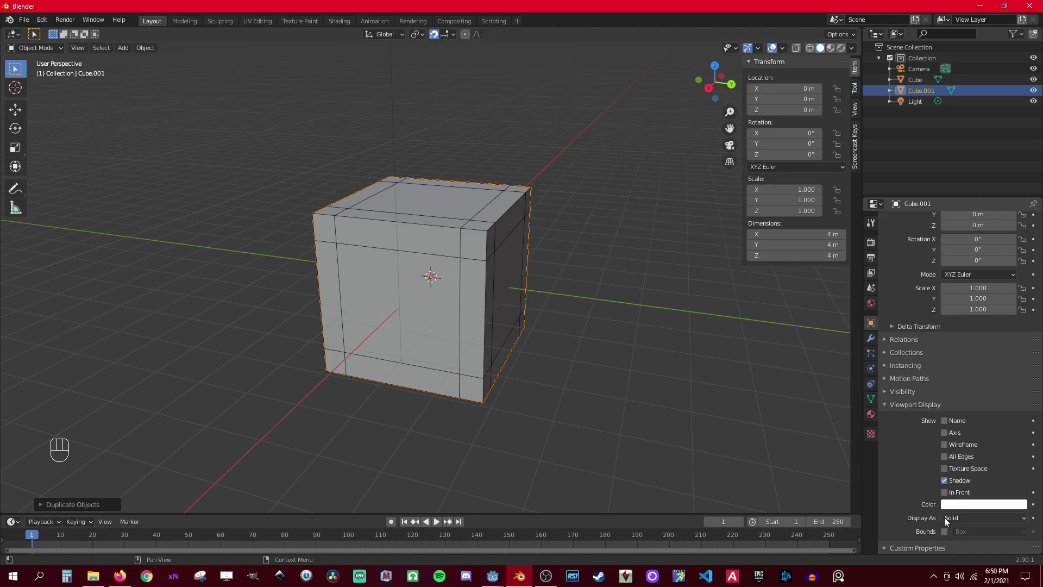
middle_click_drag(331, 226, 601, 347)
scroll(598, 342, "up", 3)
scroll(468, 303, "down", 2)
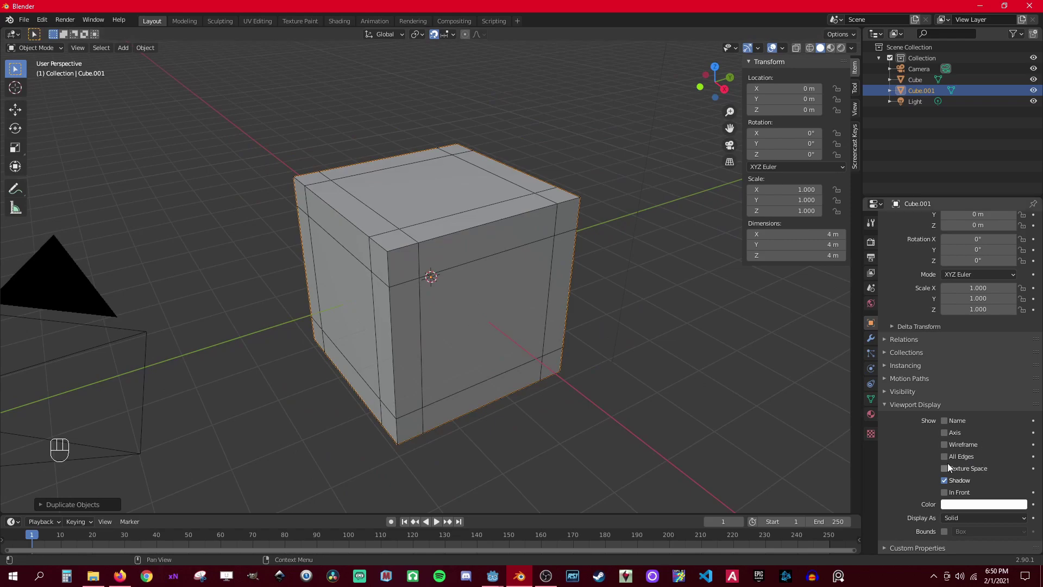
left_click(952, 517)
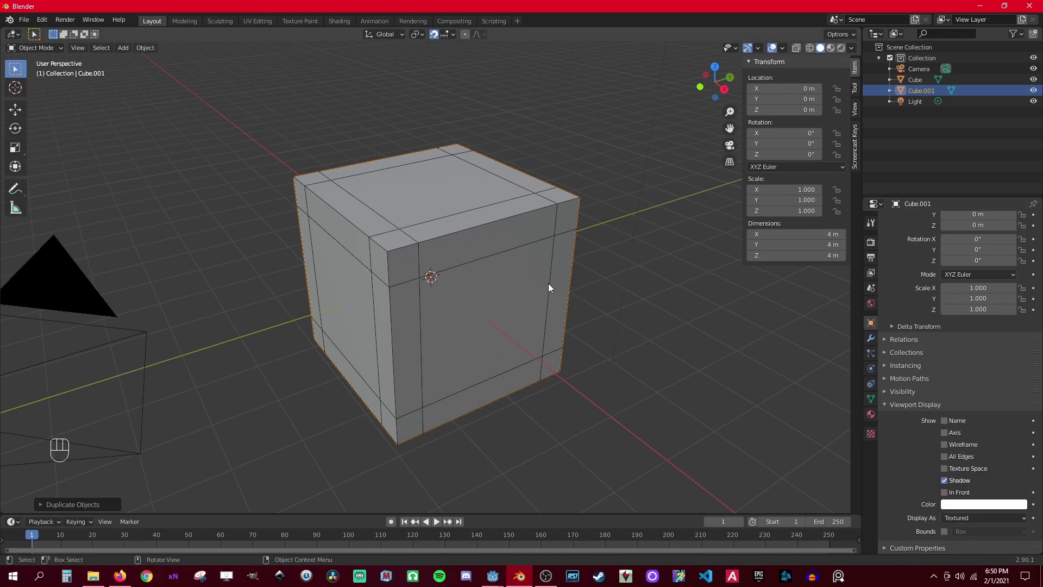
- Enter Edit Mode on the duplicate cube and select the large centre face on each of its four sides
middle_click_drag(553, 276, 516, 285)
key("Tab")
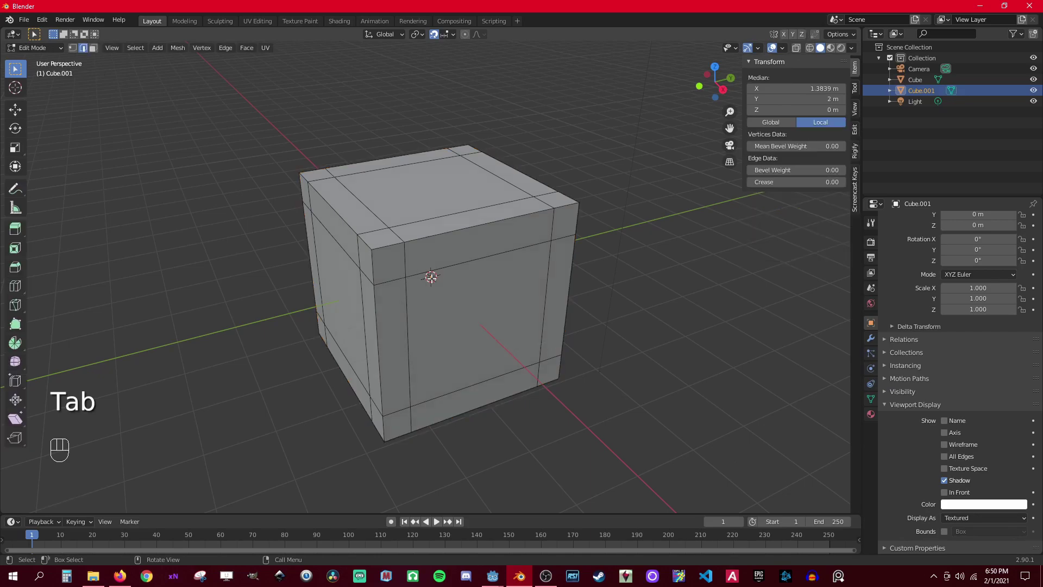
middle_click_drag(441, 298, 396, 293)
key("3")
left_click(431, 278)
left_click(380, 305, "shift")
middle_click_drag(320, 318, 470, 301)
left_click(470, 301, "shift")
middle_click_drag(380, 303, 486, 293)
left_click(438, 295, "shift")
middle_click_drag(397, 286, 380, 304)
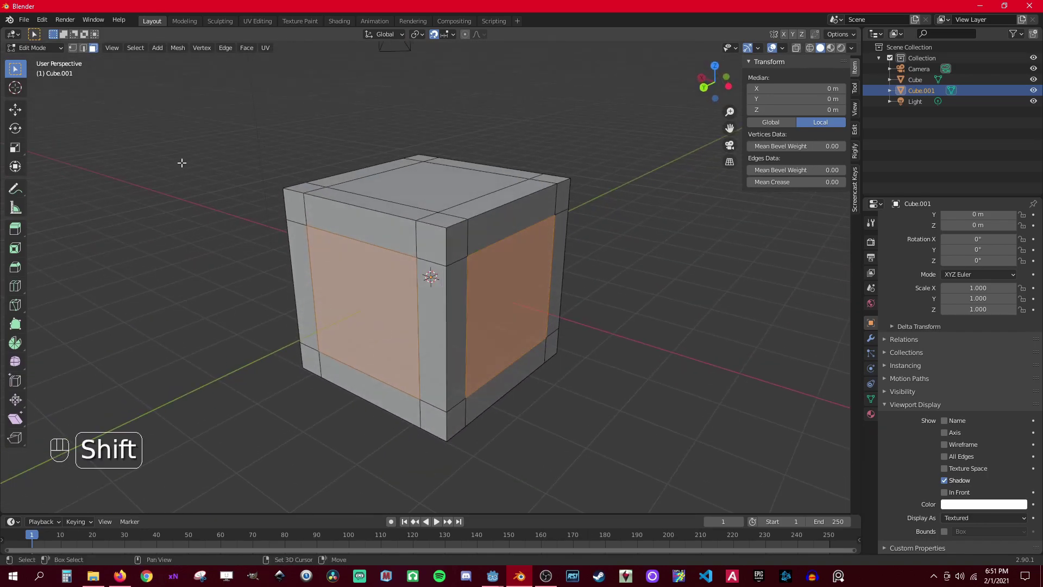
- Extend the selection to every face above the bottom border row and delete the selected faces
left_click_drag(190, 127, 696, 312, "shift")
middle_click_drag(696, 312, 279, 168)
left_click_drag(242, 159, 633, 305, "shift")
middle_click_drag(632, 304, 342, 233)
key("x")
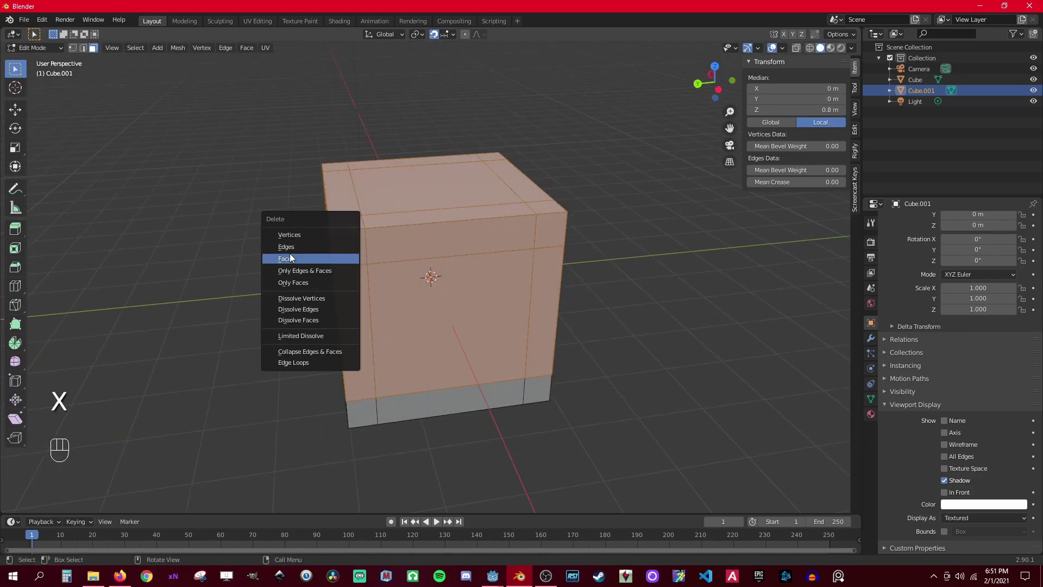
left_click(327, 261)
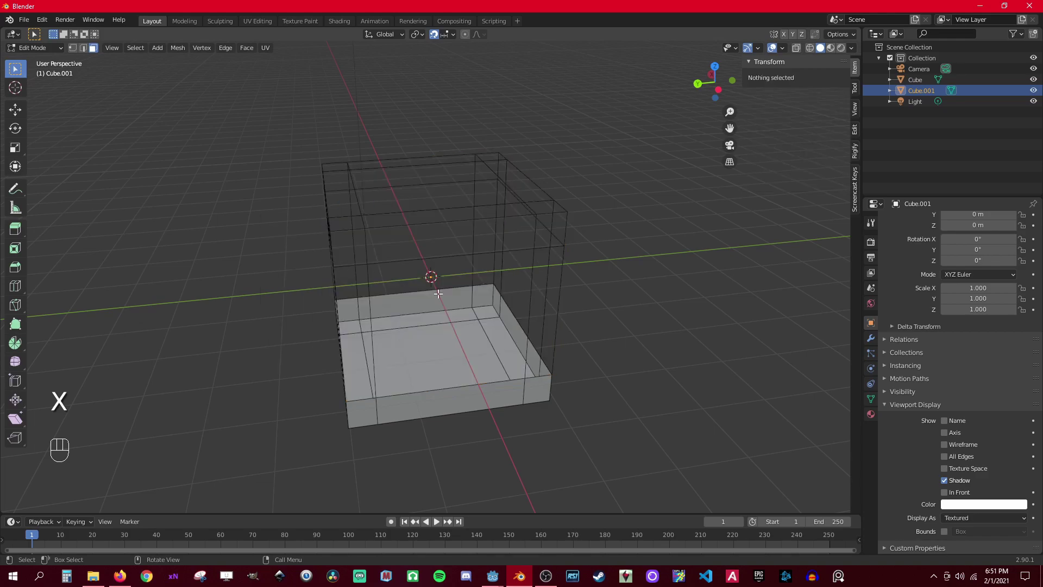
- Switch to edge selection and select the open upper edge loop of the remaining base
mouse_move(354, 279)
middle_mouse_down()
mouse_move(339, 280)
mouse_move(365, 279)
middle_mouse_up()
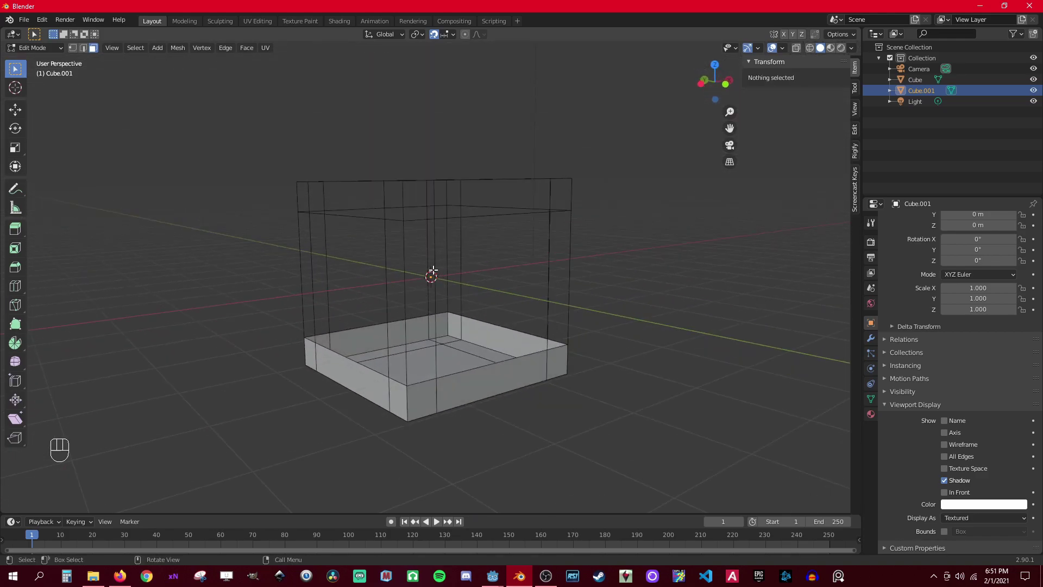
middle_click_drag(371, 292, 401, 402)
key("2")
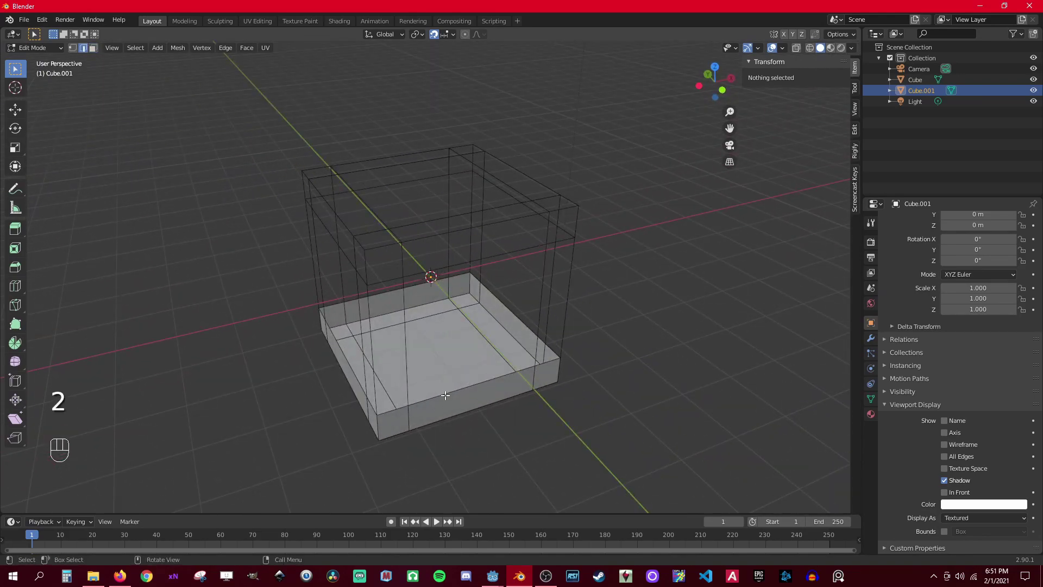
key("2")
left_click(444, 391)
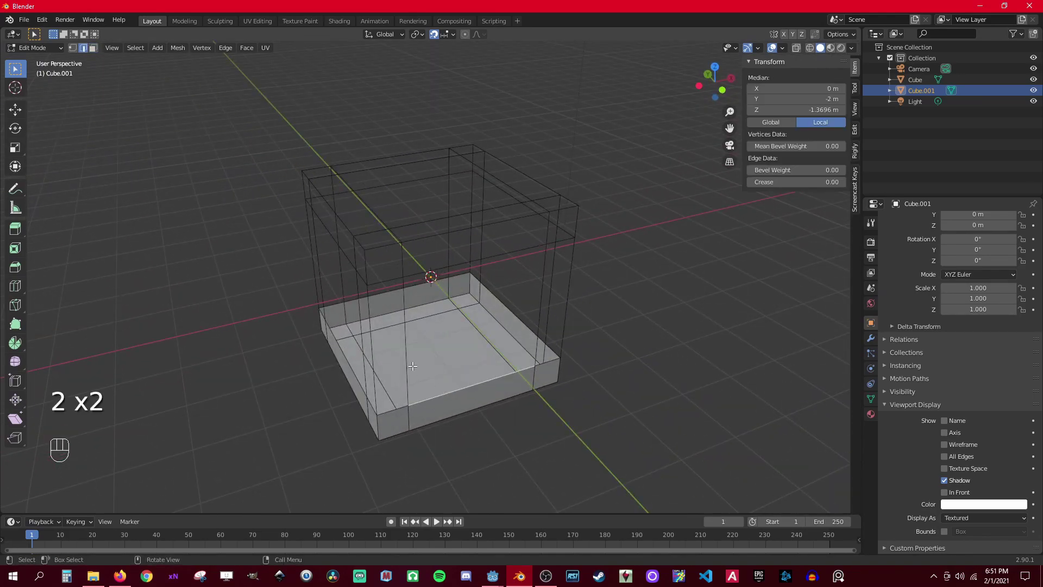
middle_click_drag(445, 391, 450, 380)
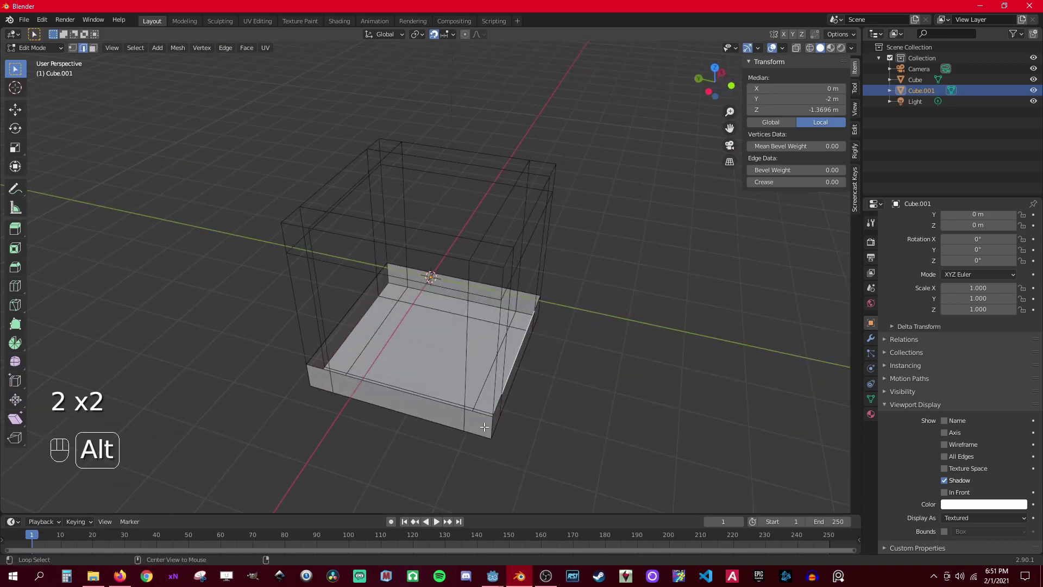
left_click(483, 414, "alt")
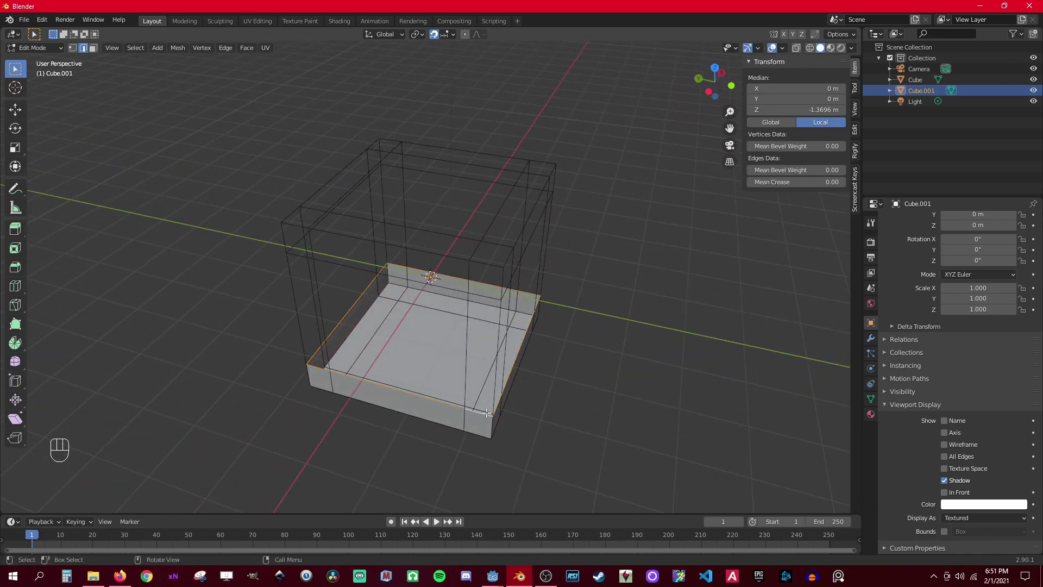
- Fill the open loop, undo that fill, and close the base's top with Grid Fill instead
key("alt+f")
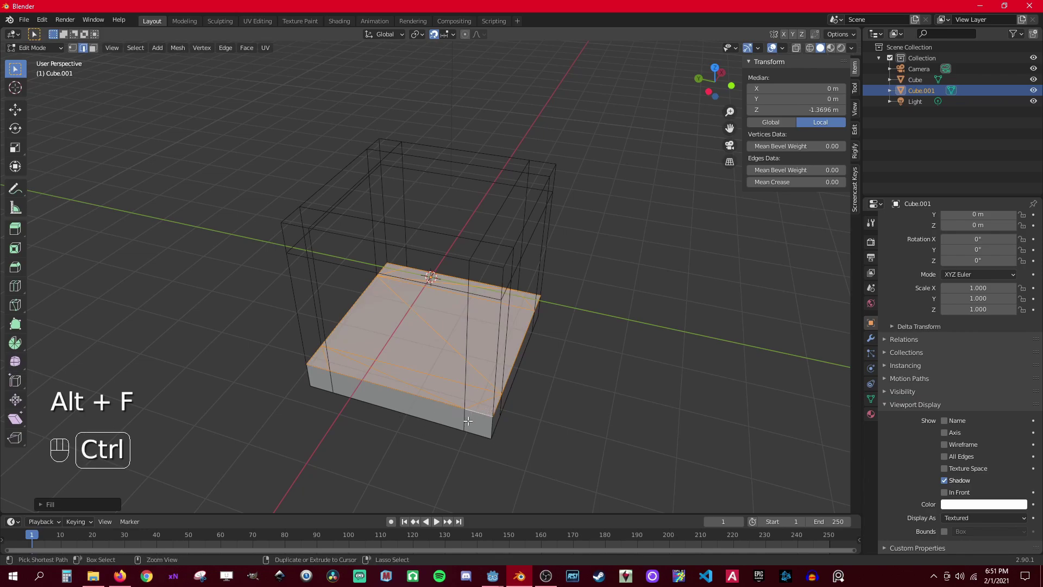
key("ctrl+z")
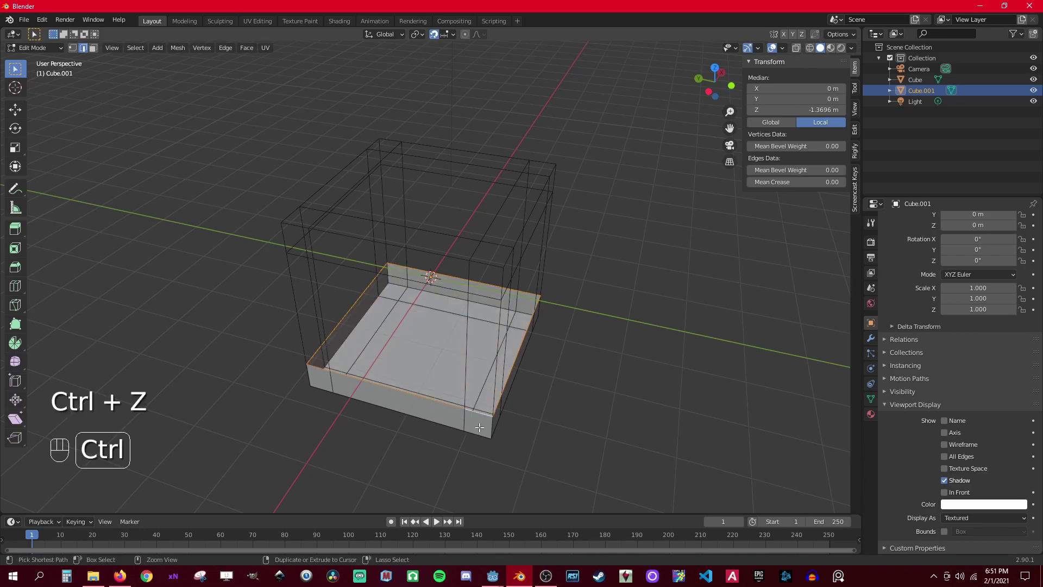
key("ctrl+f")
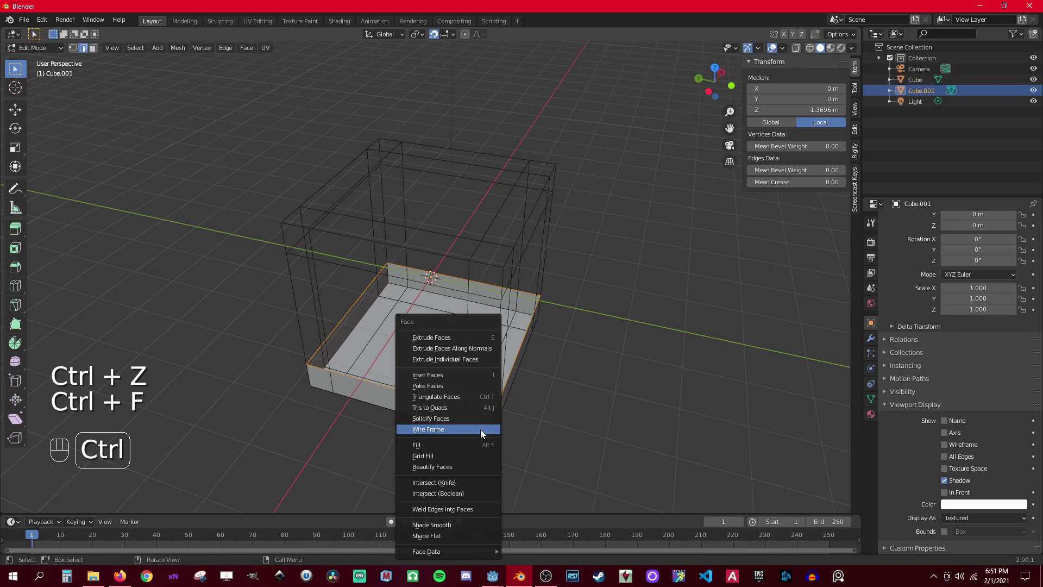
left_click(467, 457)
middle_click_drag(467, 458, 374, 377)
scroll(445, 389, "up", 3)
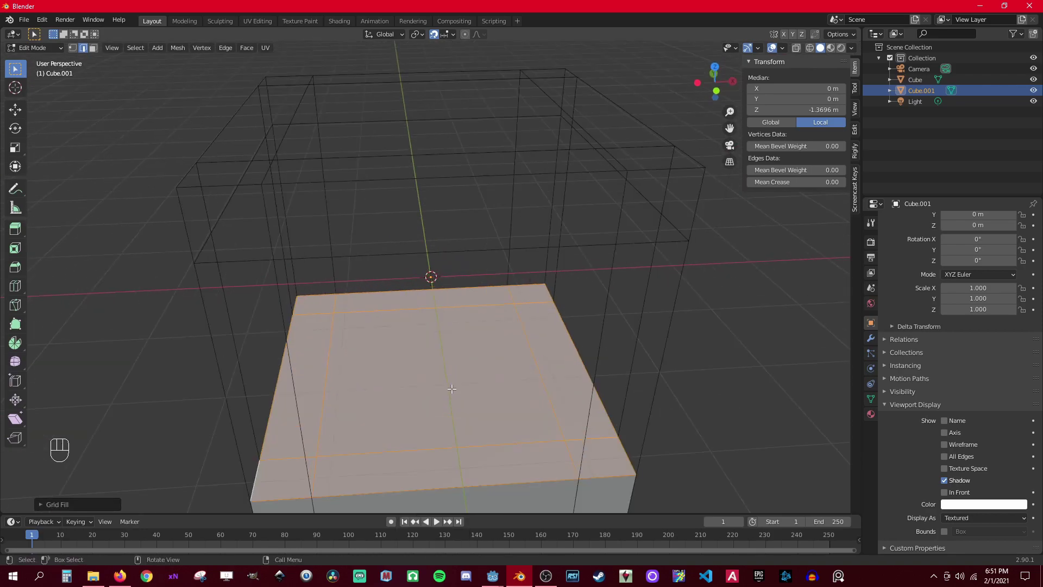
middle_click_drag(445, 389, 422, 401)
left_click(368, 492)
left_click(371, 459)
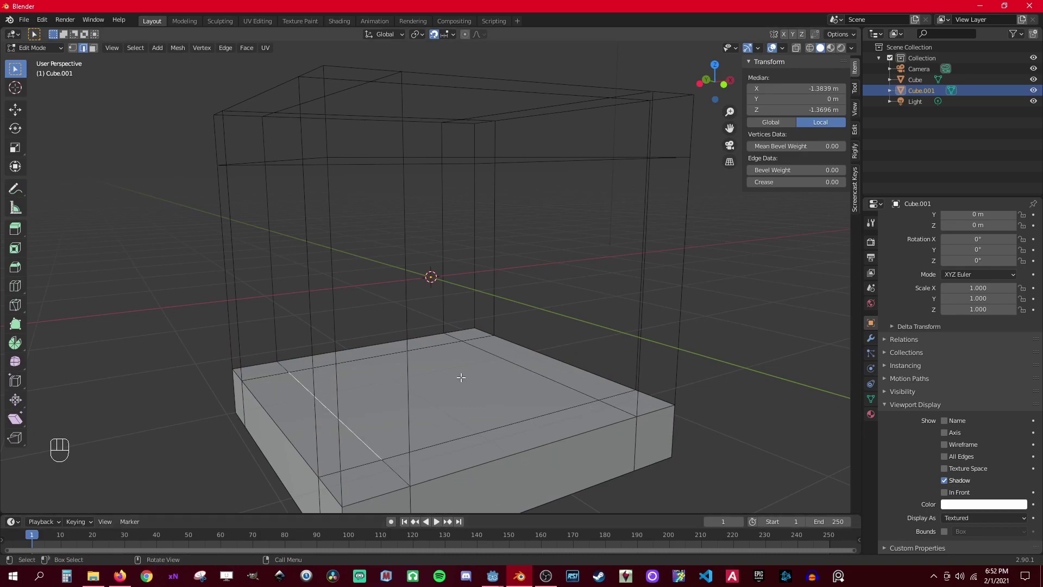
middle_click_drag(369, 308, 447, 405)
- Return to Object Mode and rename the base object as floor
key("Tab")
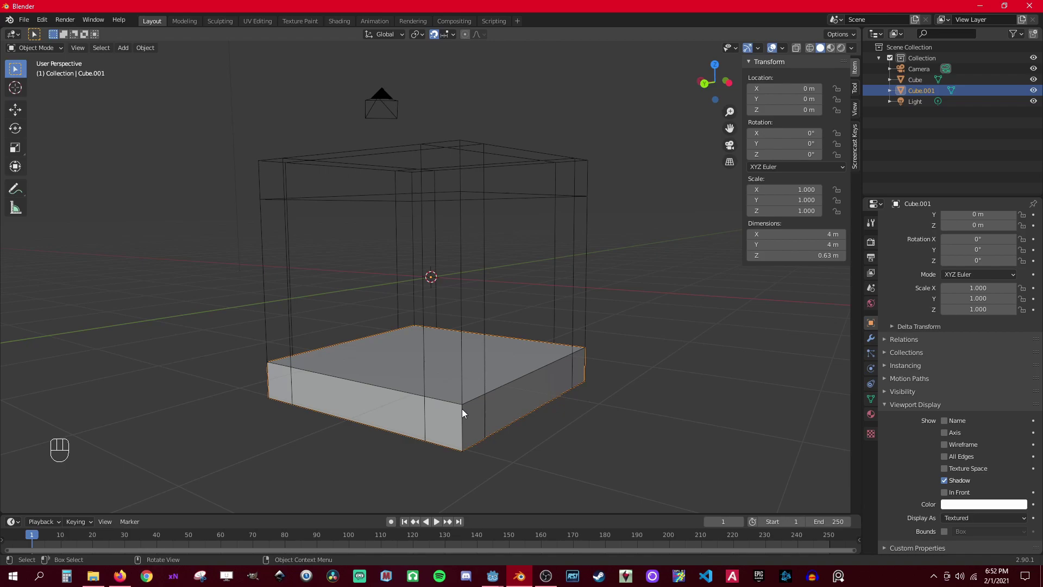
key("F2")
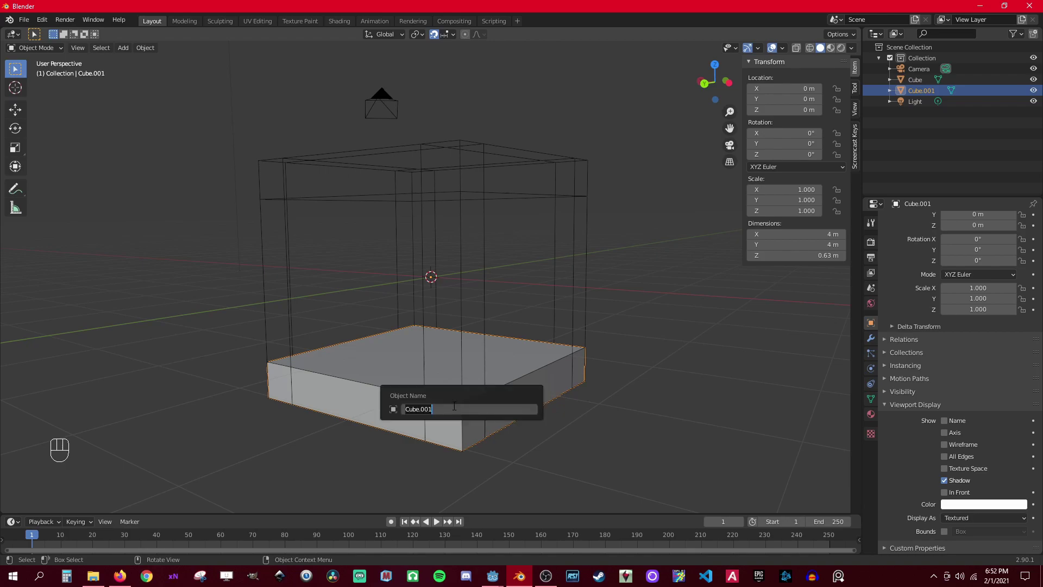
key("BackSpace")
type("floor_cente")
key("BackSpace")
key("BackSpace")
key("BackSpace")
key("BackSpace")
key("BackSpace")
key("BackSpace")
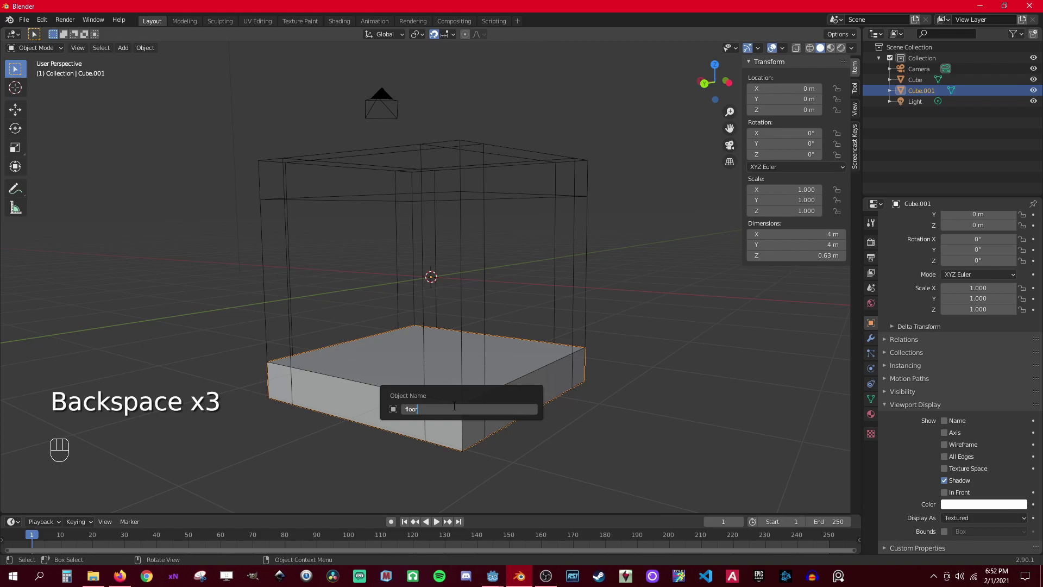
key("Return")
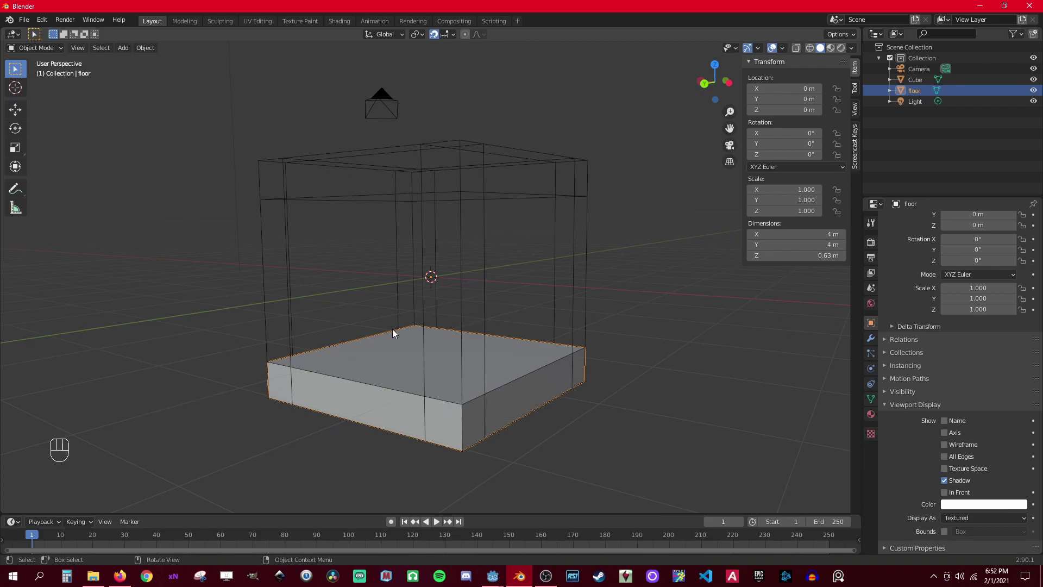
- Move the floor slab 12 m along the X axis with increment snapping, away from the wireframe guide cube
middle_click_drag(395, 332, 405, 338)
left_click(446, 34)
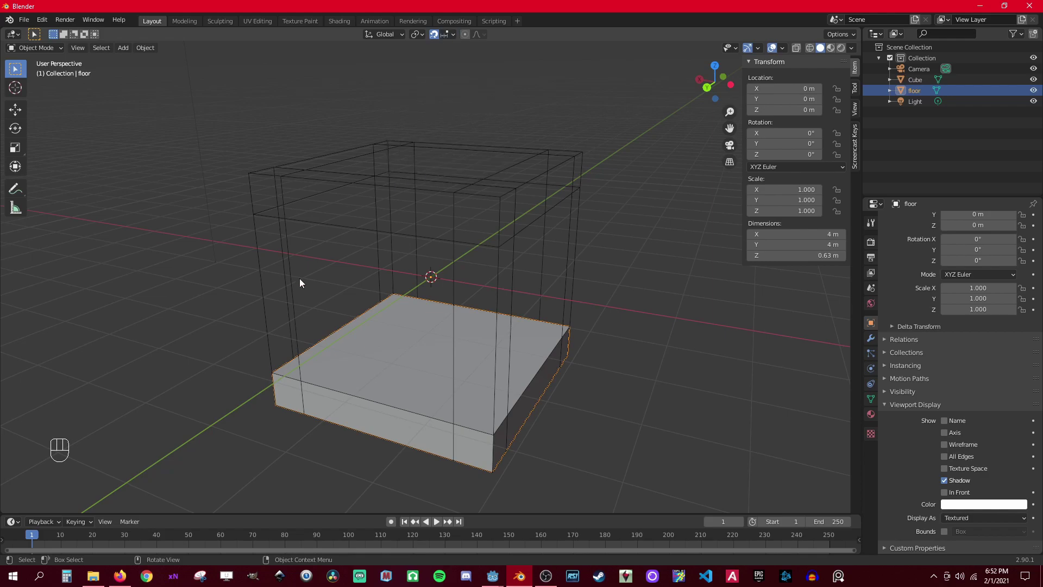
mouse_move(392, 458)
middle_mouse_down()
mouse_move(429, 442)
mouse_move(388, 461)
middle_mouse_up()
scroll(382, 364, "down", 4)
middle_click_drag(381, 364, 417, 416)
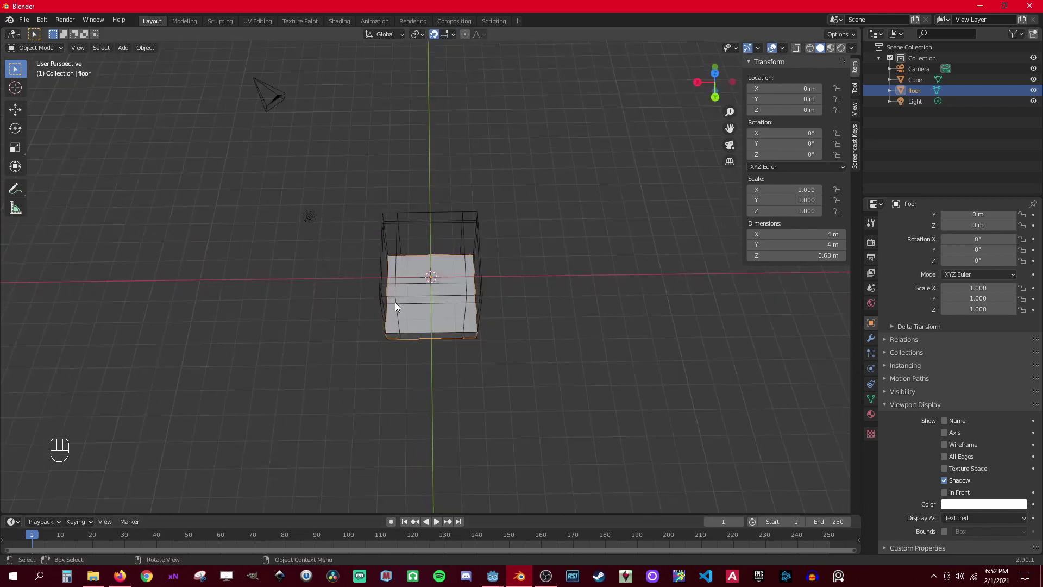
left_click(445, 35)
middle_click_drag(468, 294, 464, 269)
key("g")
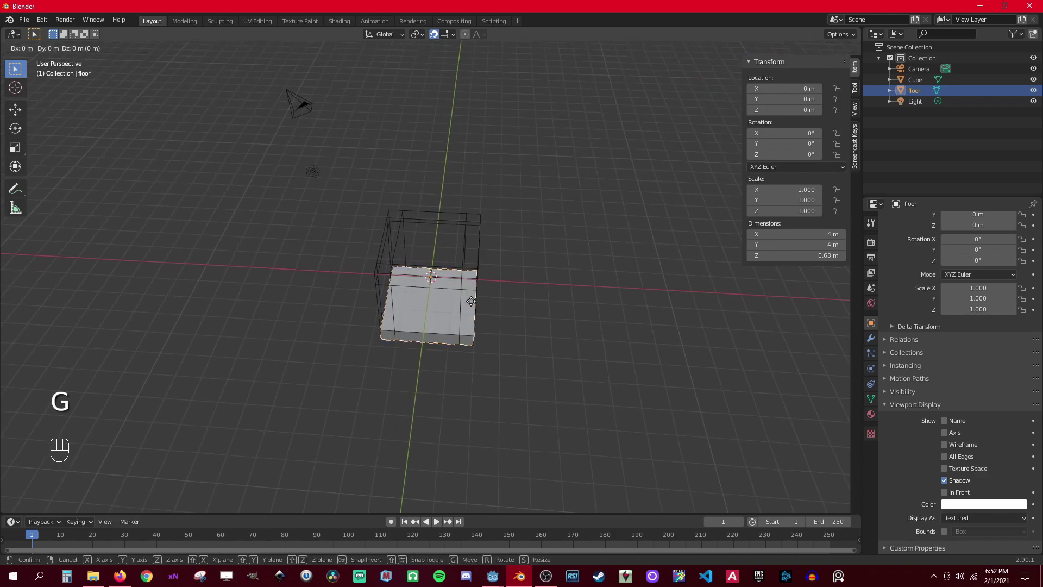
key("x")
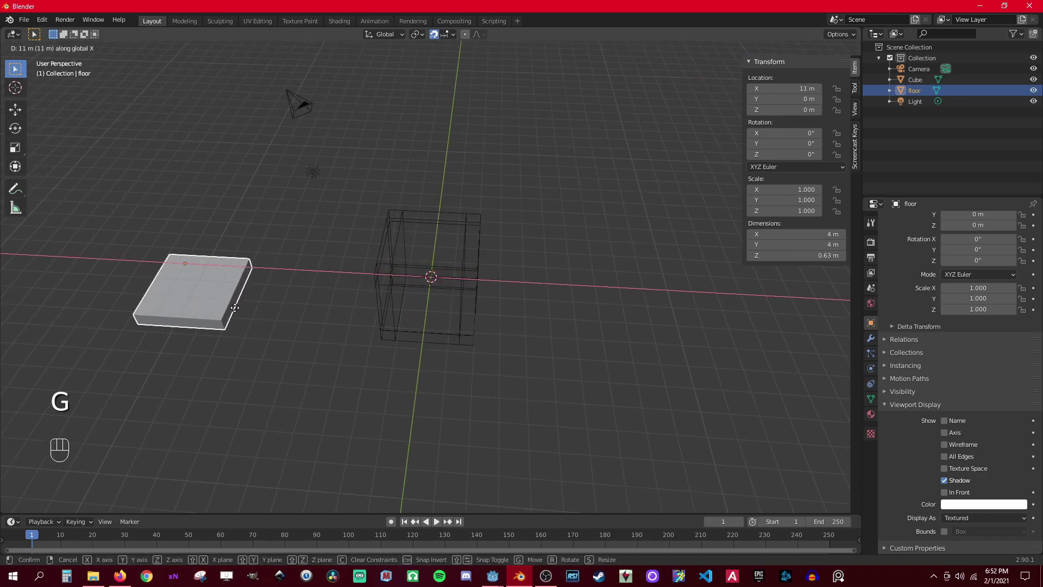
left_click(197, 308)
- Duplicate the wireframe guide cube and place the copy 7 m along the X axis
middle_click_drag(427, 278, 408, 239)
scroll(447, 294, "up", 3)
middle_click_drag(468, 384, 372, 402, "shift")
scroll(321, 332, "down", 4)
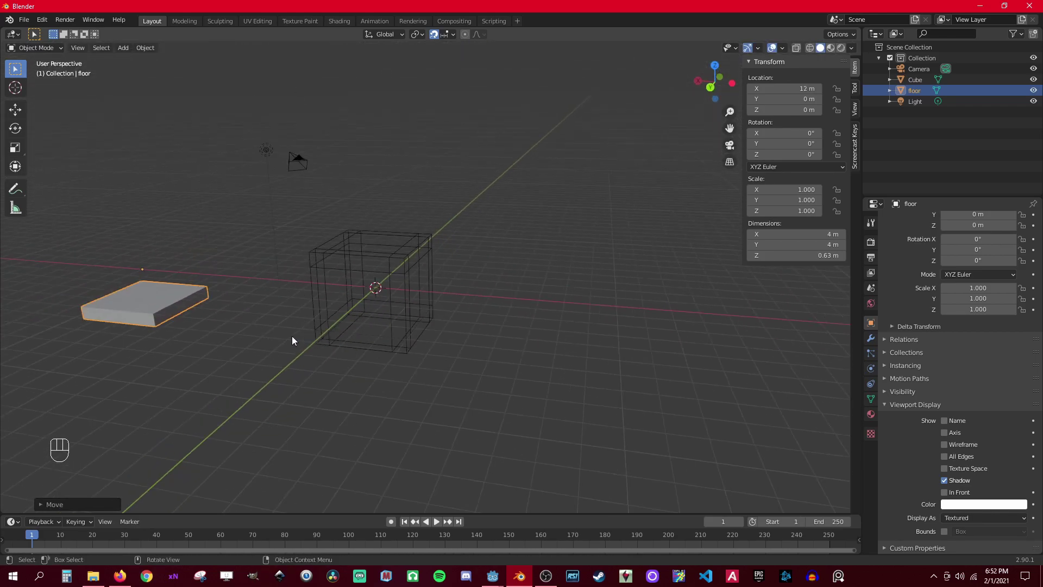
middle_click_drag(292, 336, 345, 312)
left_click(350, 306)
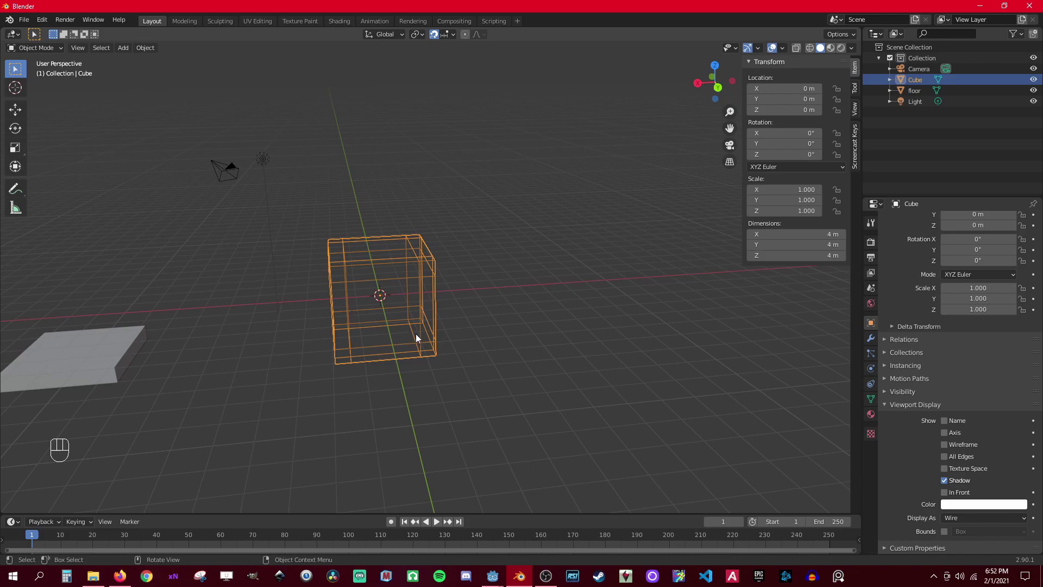
key("shift+d")
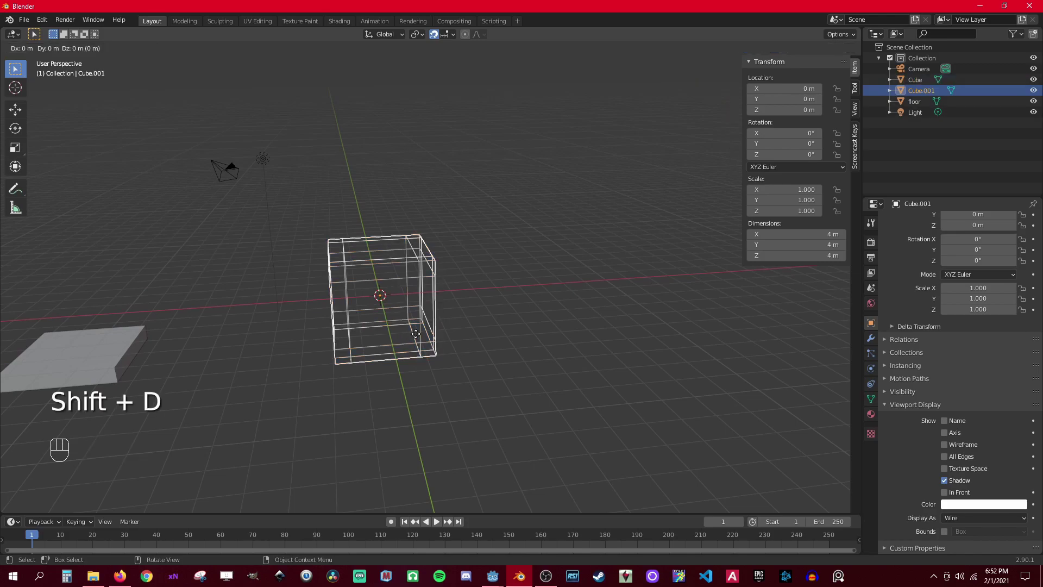
key("x")
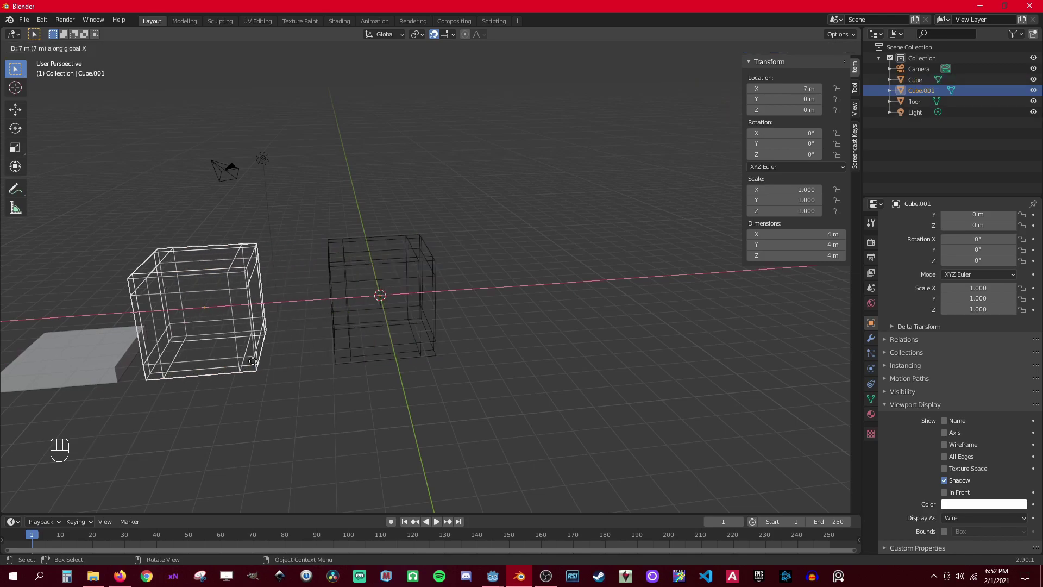
left_click(253, 360)
- Set the duplicated cube's viewport display to Textured
middle_click_drag(226, 416, 547, 320, "shift")
scroll(450, 303, "up", 4)
middle_click_drag(614, 345, 309, 341, "shift")
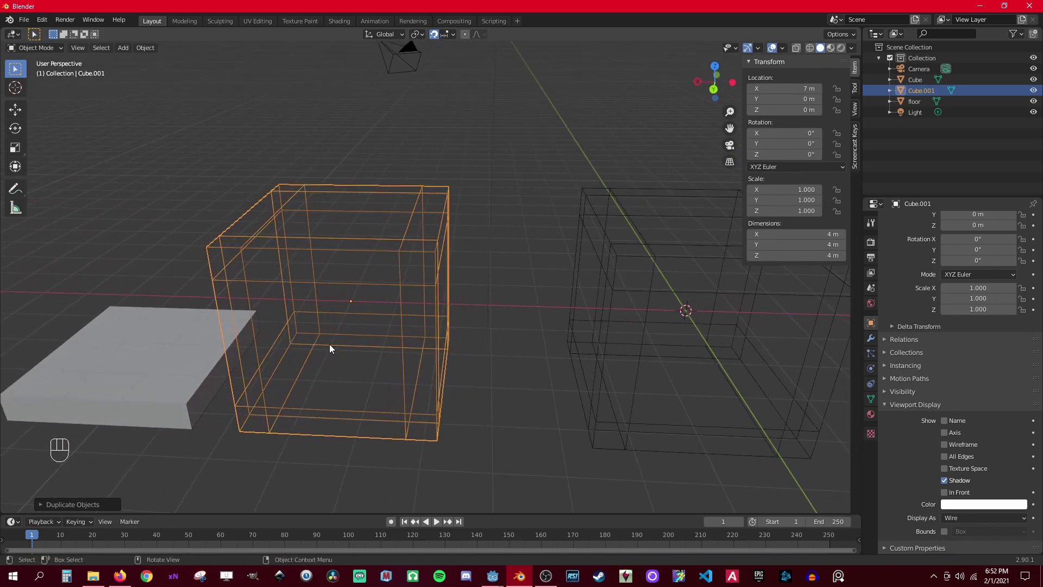
left_click(956, 518)
left_click(956, 519)
left_click(978, 518)
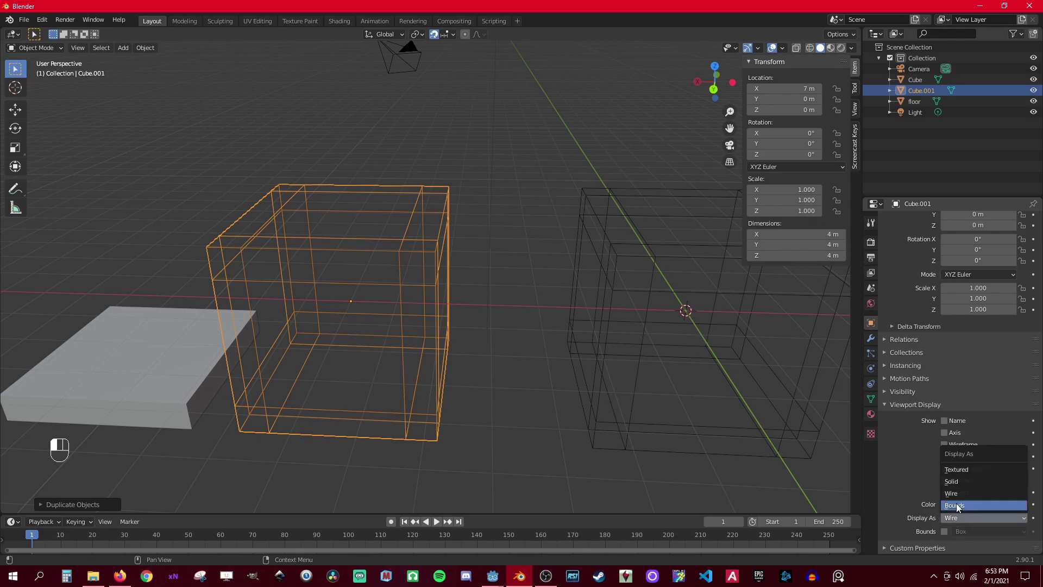
left_click(972, 470)
- Enter Edit Mode on the duplicated cube and switch to face selection
middle_click_drag(303, 348, 307, 340)
key("Tab")
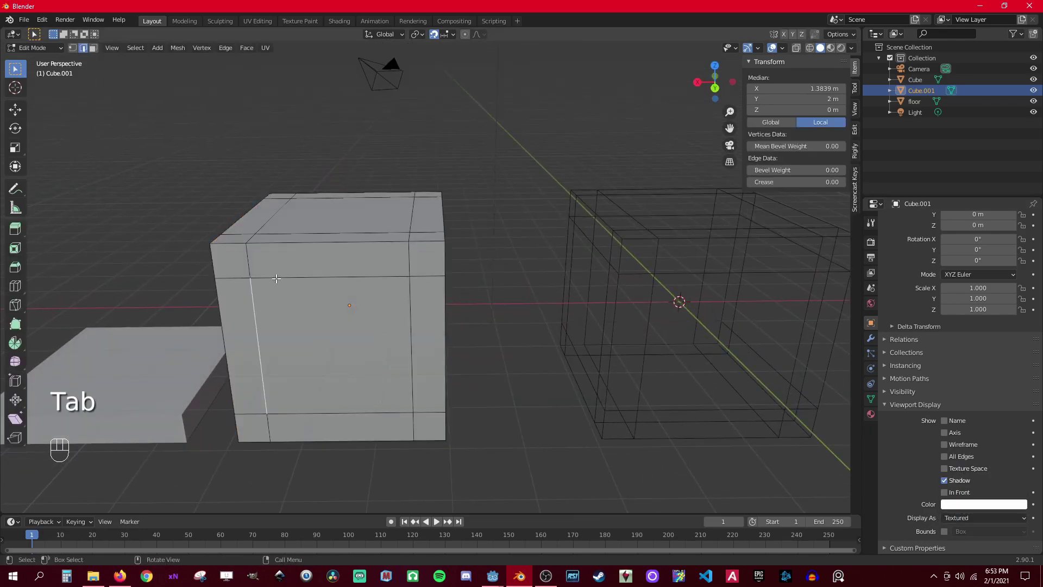
middle_click_drag(277, 281, 337, 291)
left_click_drag(327, 227, 456, 337, "shift")
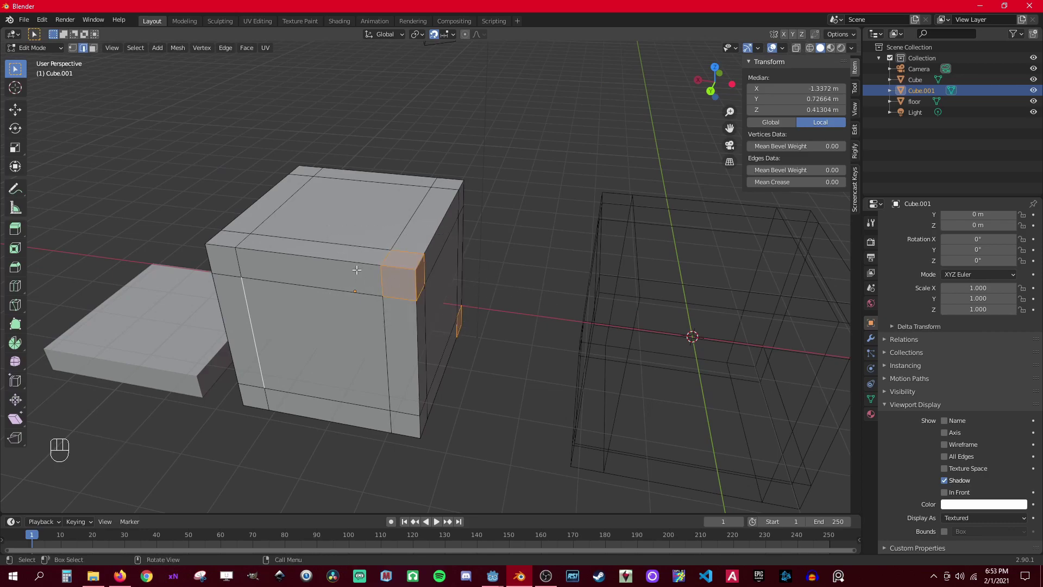
key("3")
- Select the duplicate's faces above the bottom border row, leaving out the wall strip on the side nearest the floor slab
left_click_drag(322, 231, 467, 321, "shift")
left_click_drag(432, 171, 489, 239, "shift")
middle_click_drag(525, 235, 414, 260)
middle_click_drag(633, 340, 438, 292)
left_click(525, 294, "shift")
left_click(461, 302, "shift")
left_click(455, 310, "shift")
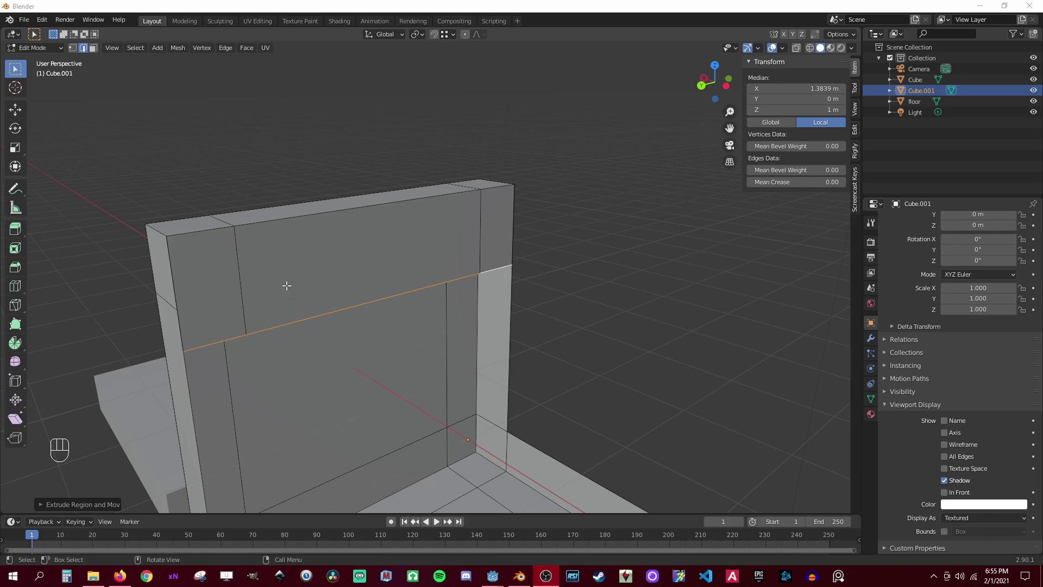
- Enable snapping and move the selected extruded edges up along Z to the height of the wall's upper border line
left_click(435, 36)
left_click(444, 34)
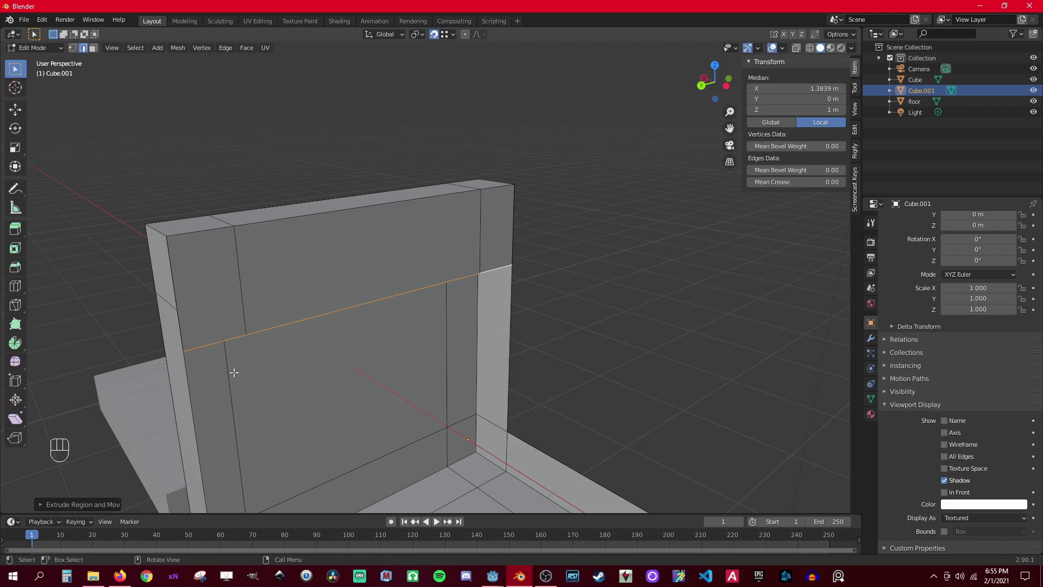
key("g")
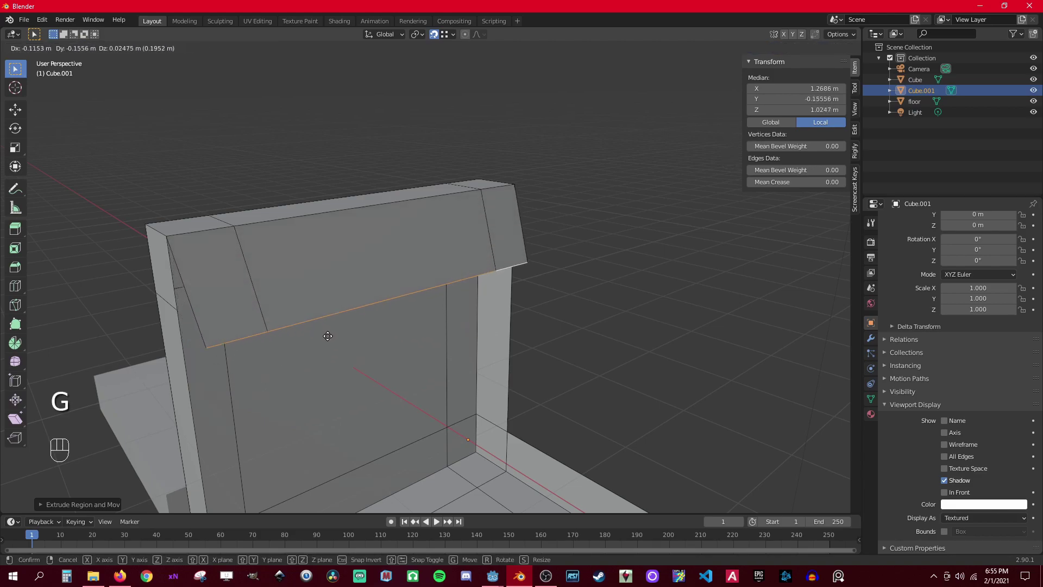
key("z")
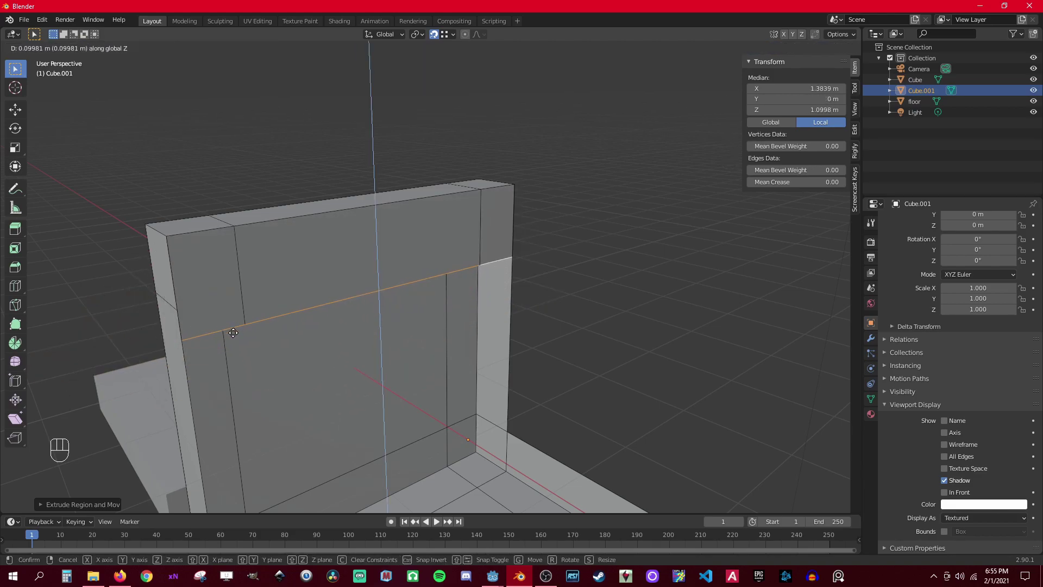
left_click(179, 310)
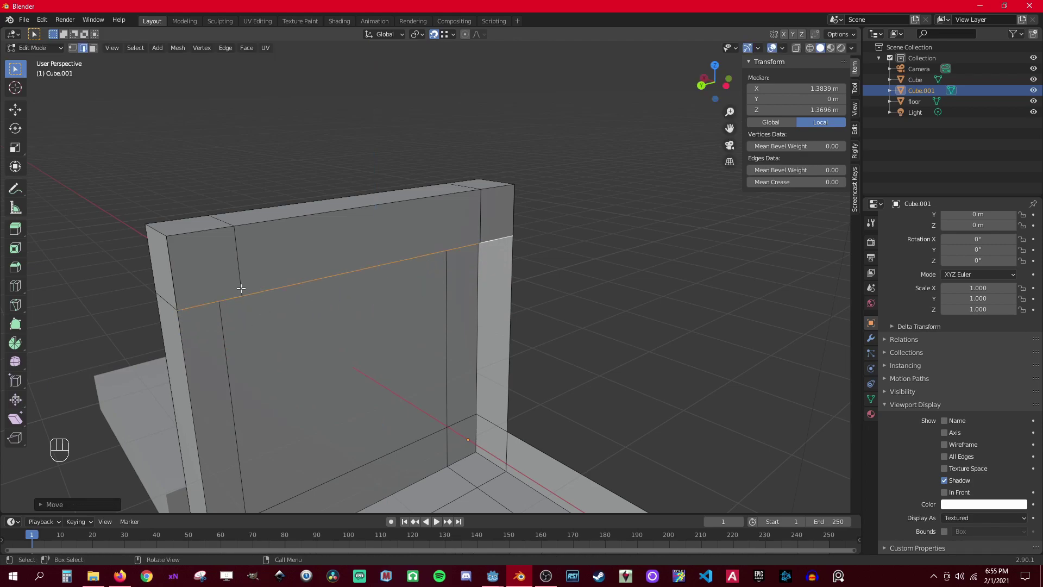
middle_click_drag(157, 372, 297, 236)
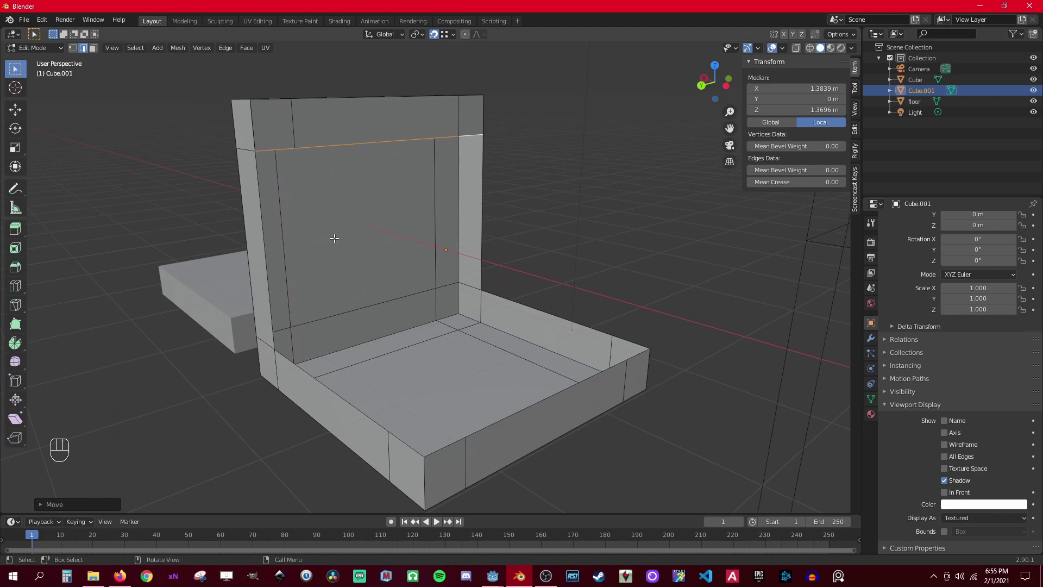
key("shift+e")
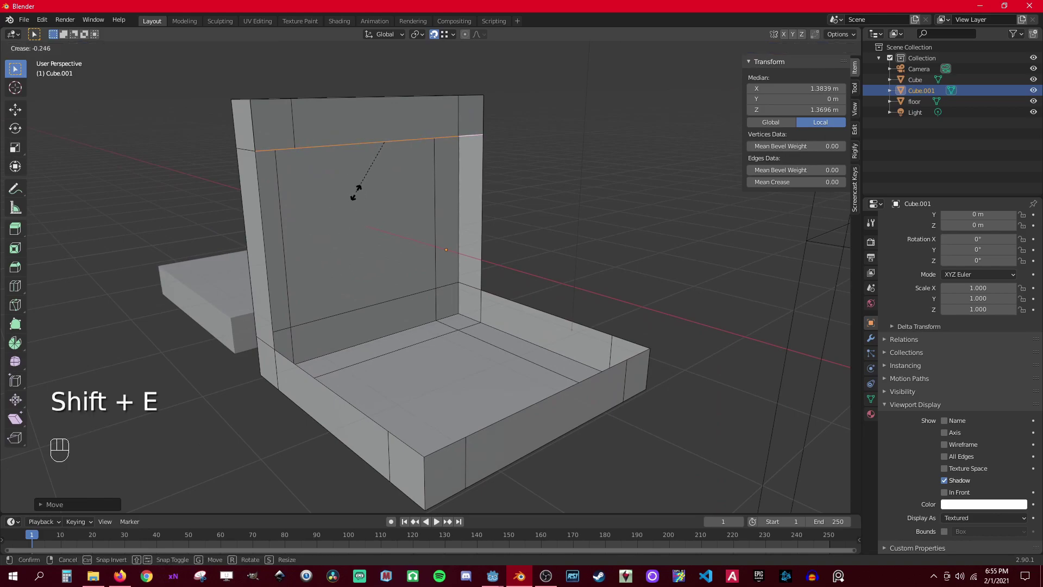
right_click(367, 246)
right_click(367, 246)
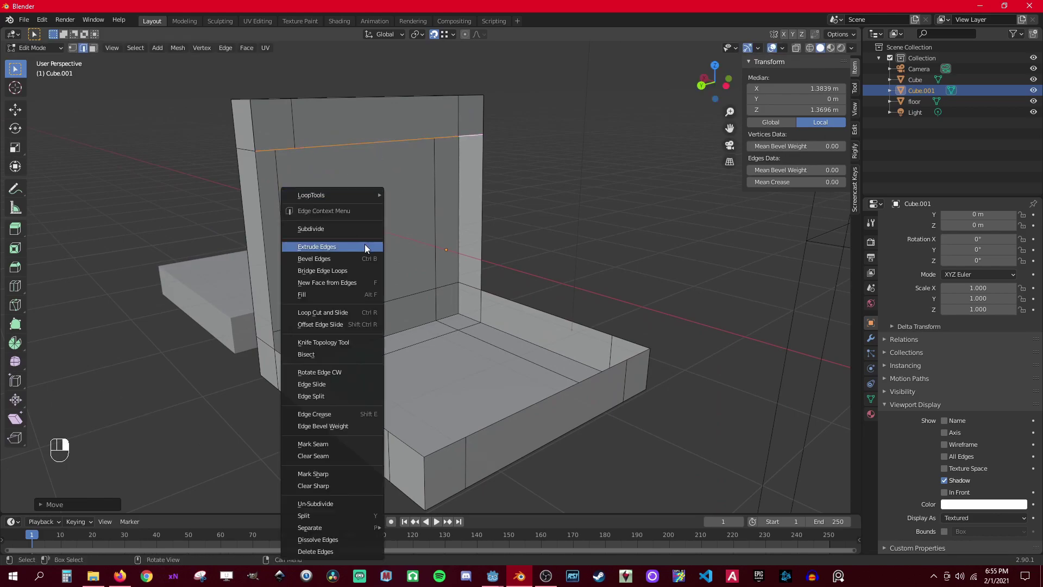
left_click(559, 176)
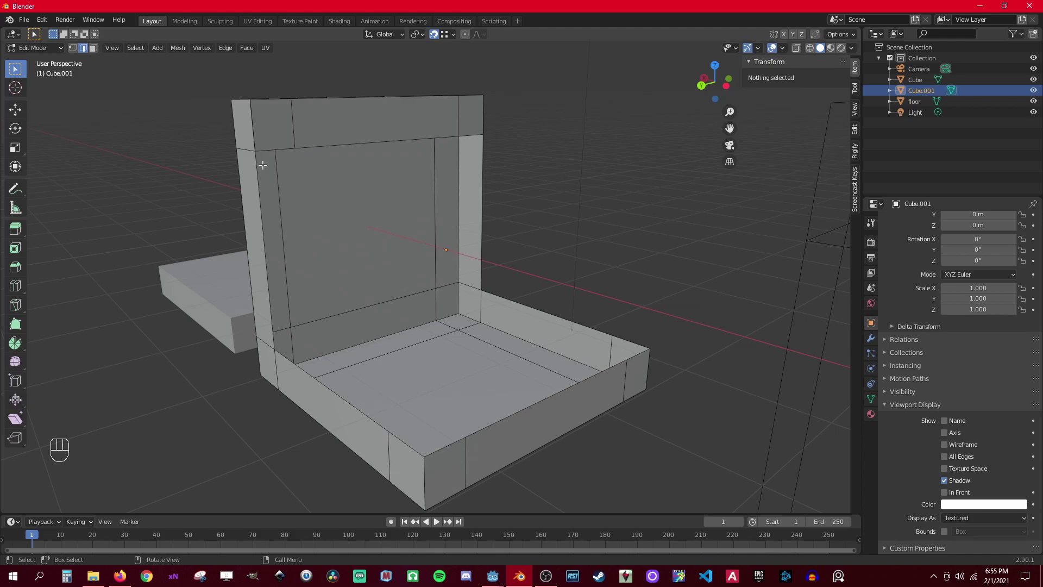
key("shift+s")
left_click(407, 179)
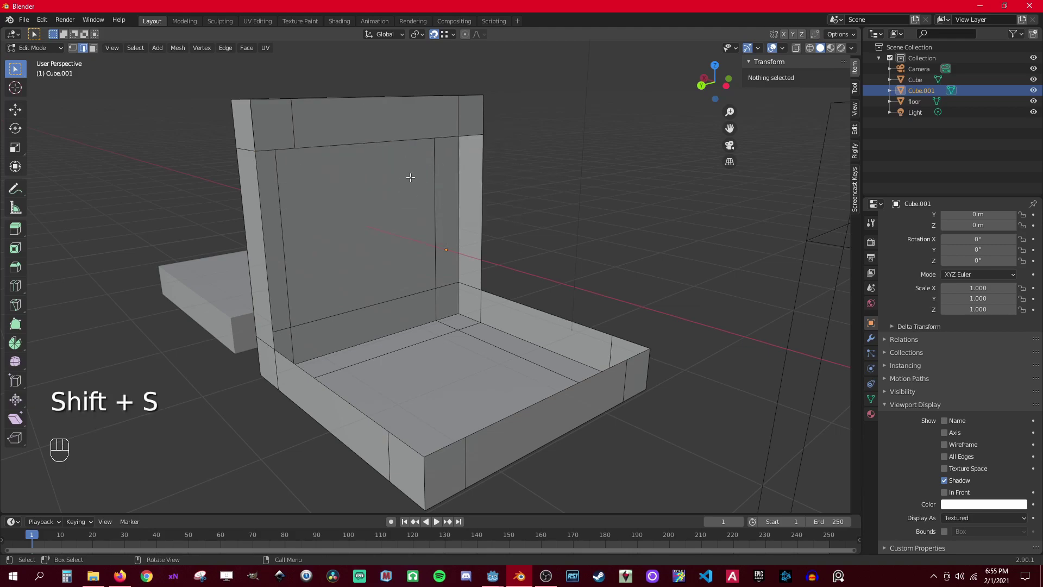
key("ctrl+z")
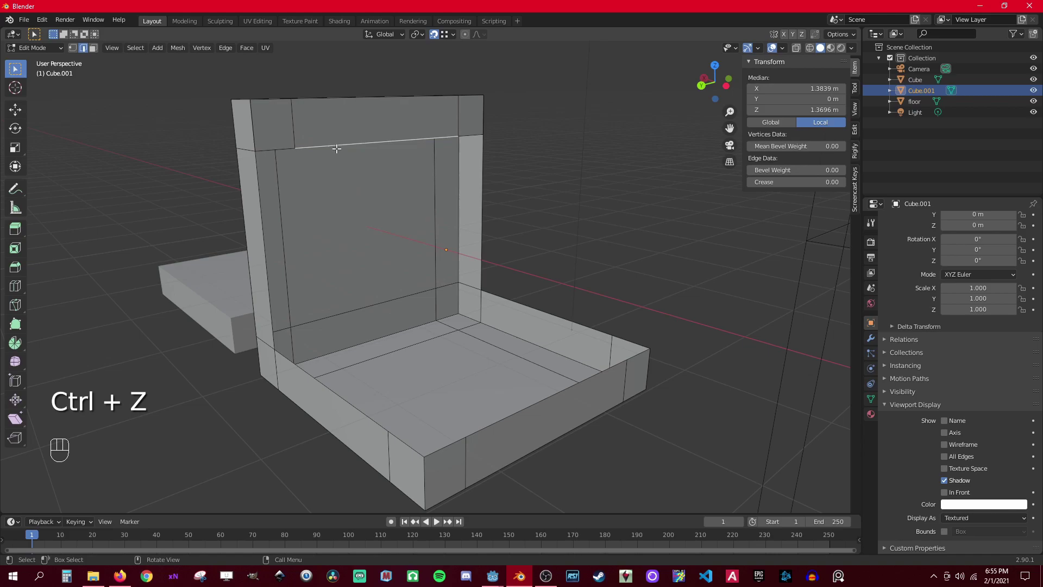
- Select the rest of the wall's upper inner edge row and extrude it down to the base's top border line
left_click(275, 149, "shift")
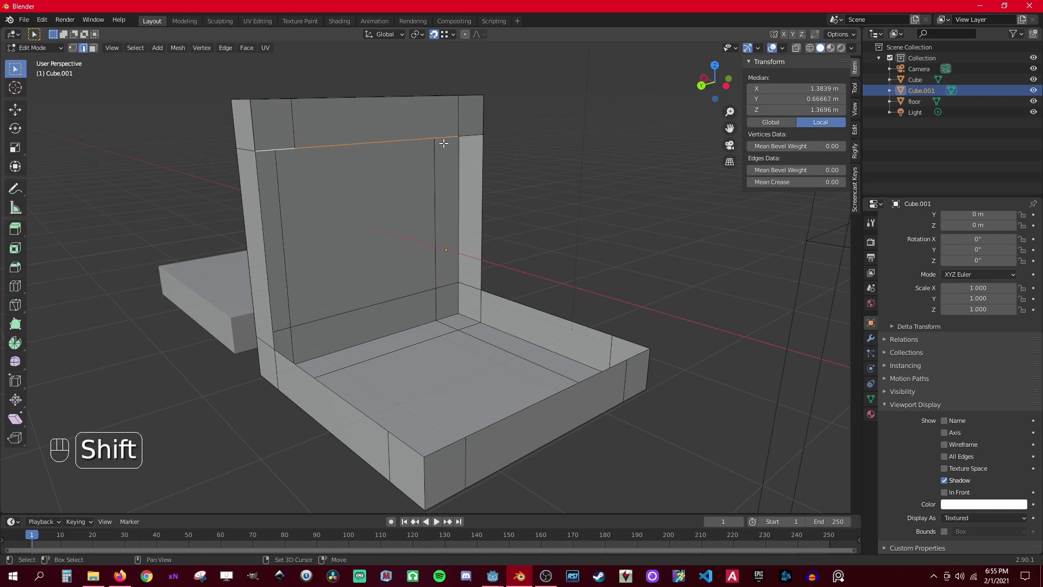
key("e")
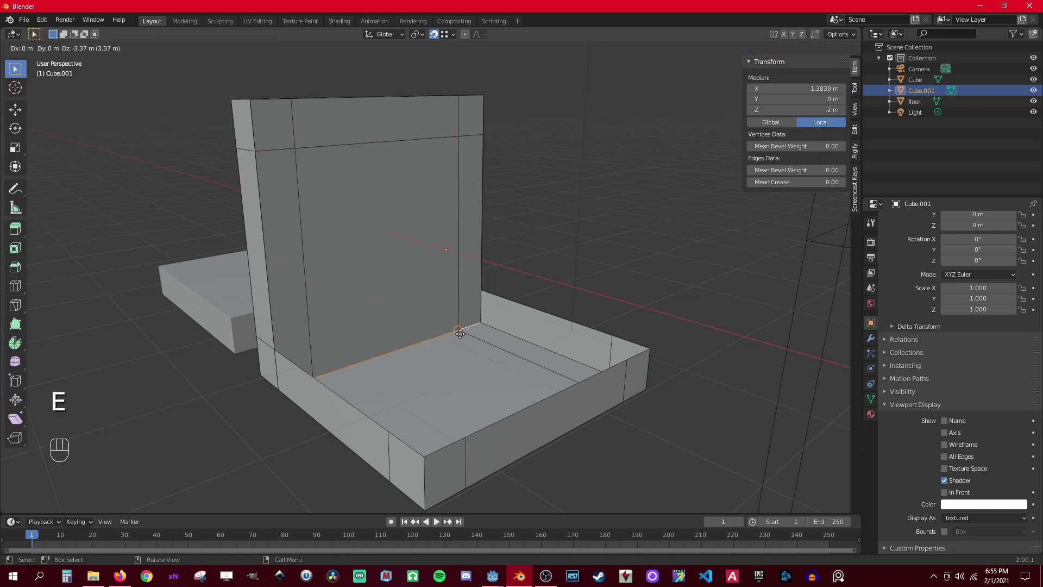
left_click(276, 352)
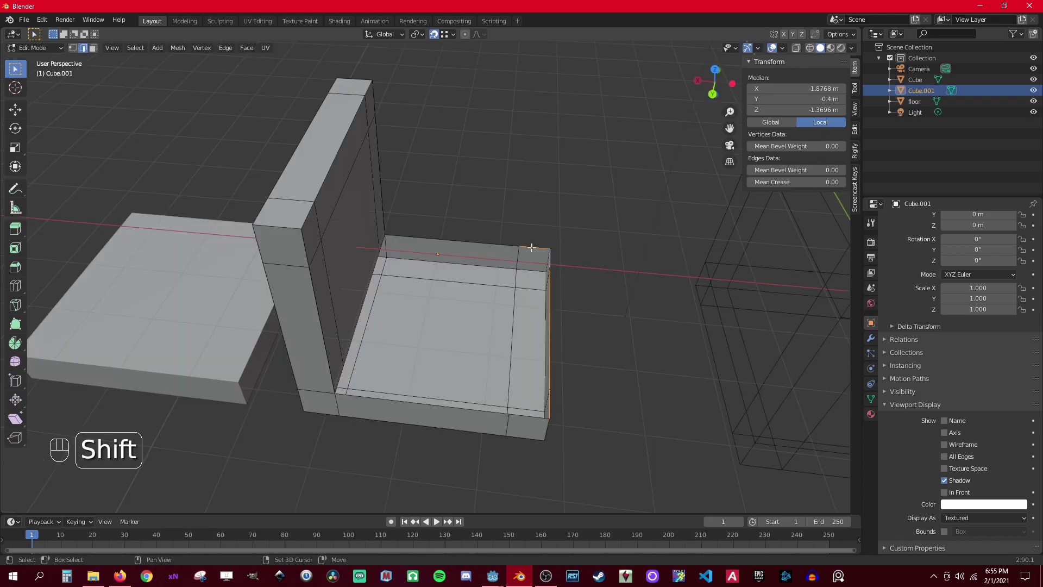
- Extrude the base's open outer edge row inward to the border line and on along X to the wall, closing the top
left_click(531, 247, "shift")
key("e")
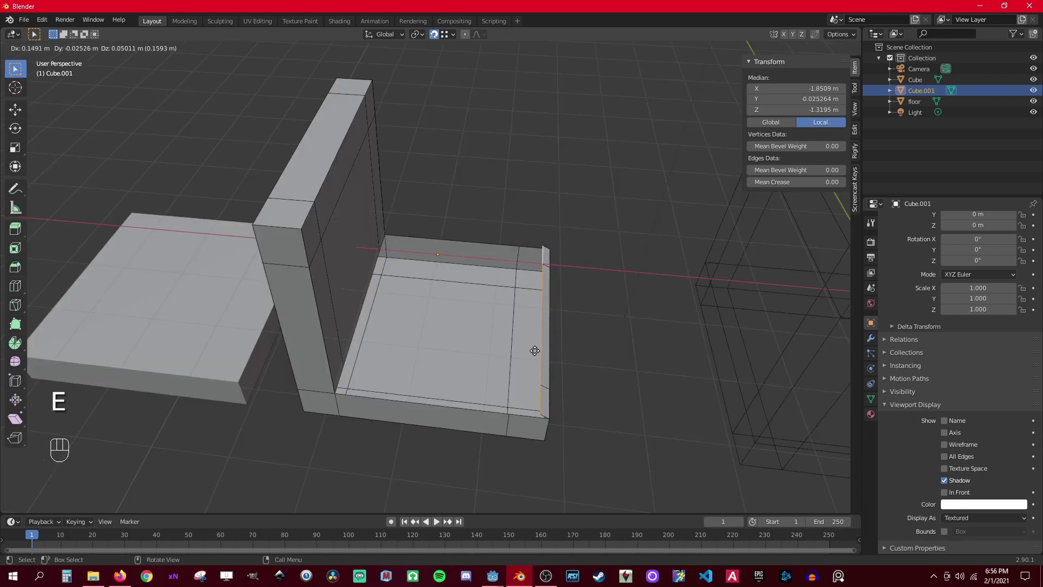
left_click(510, 421)
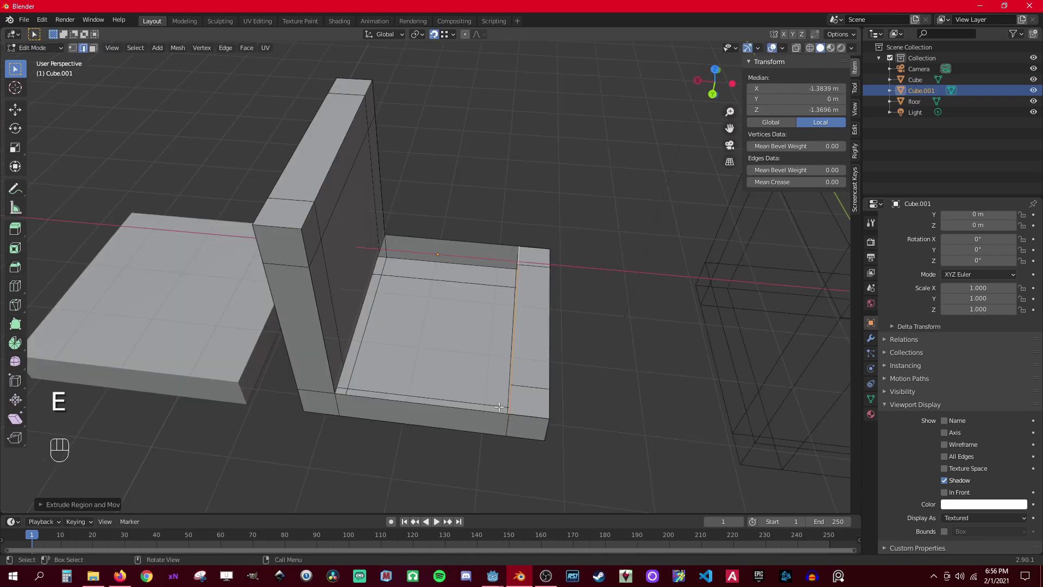
key("e")
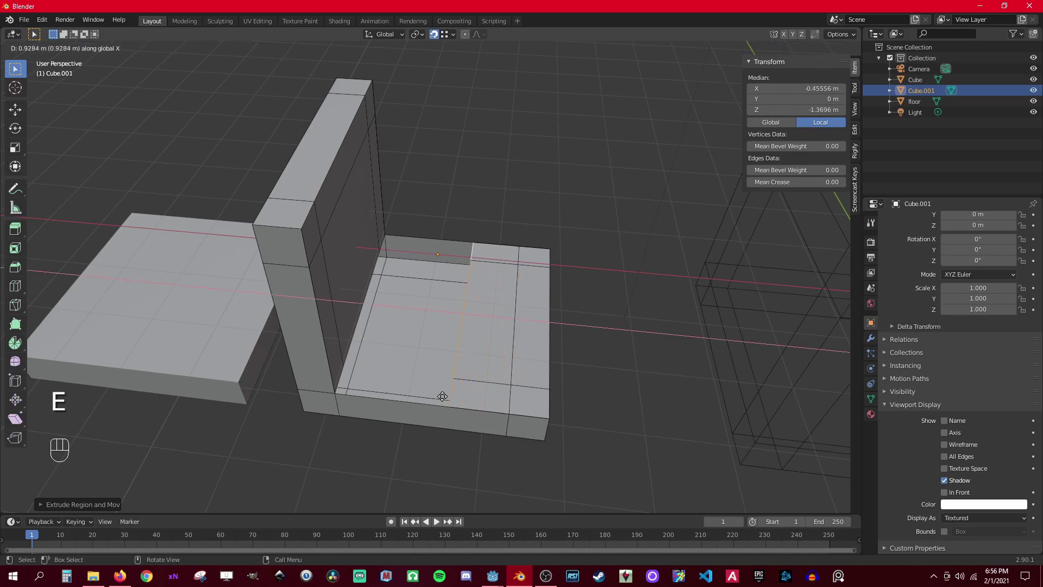
left_click(329, 402)
middle_click_drag(332, 401, 377, 367)
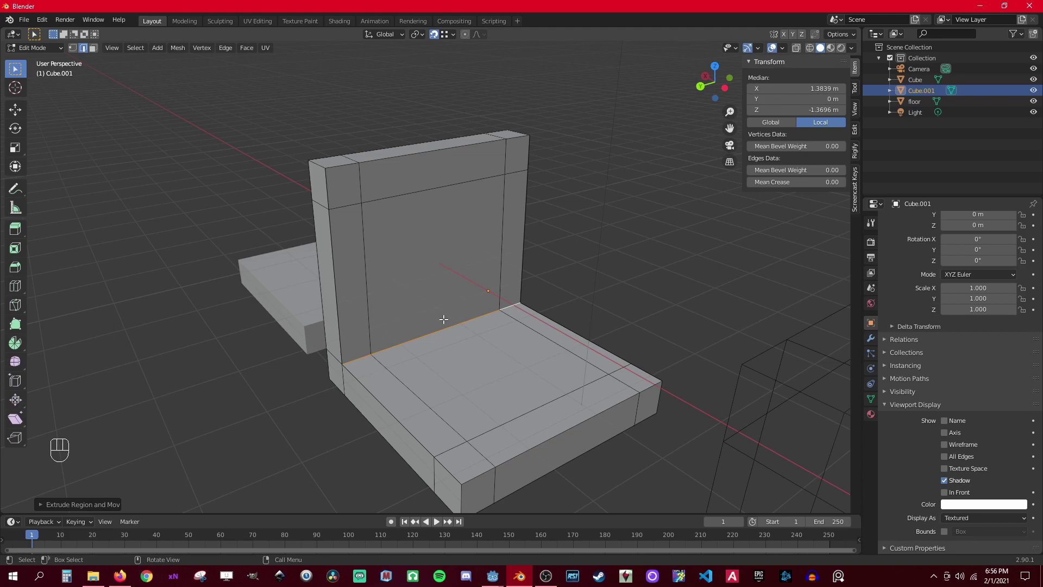
- Select the floor-with-wall piece's entire mesh and merge its overlapping vertices by distance
key("Tab")
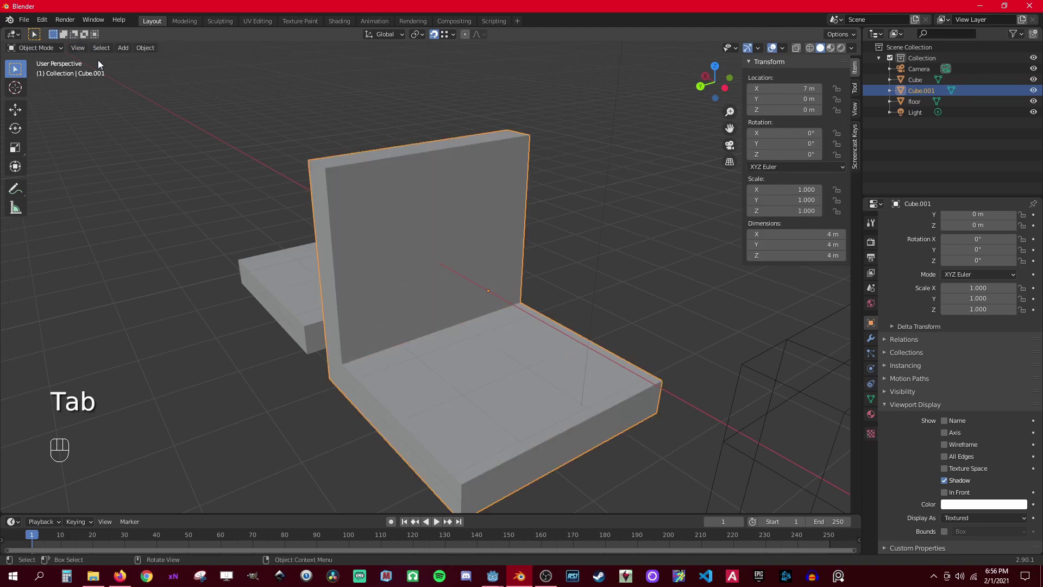
left_click(145, 48)
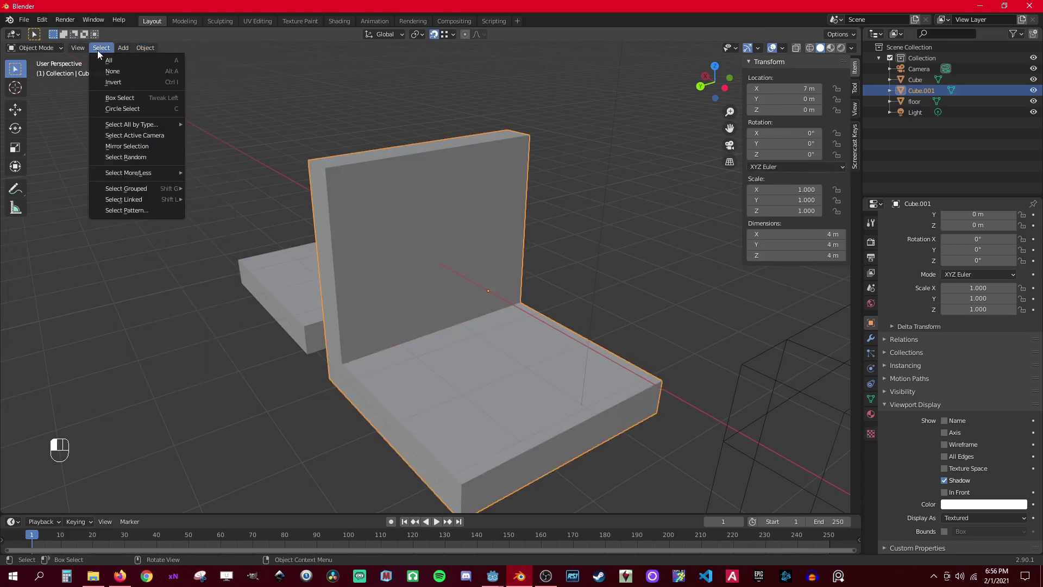
key("Tab")
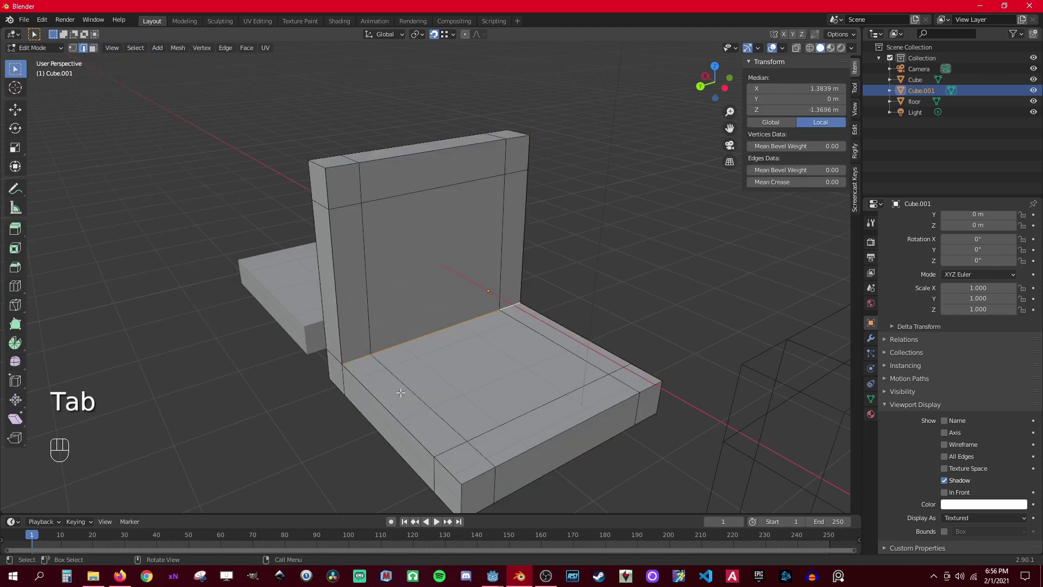
key("a")
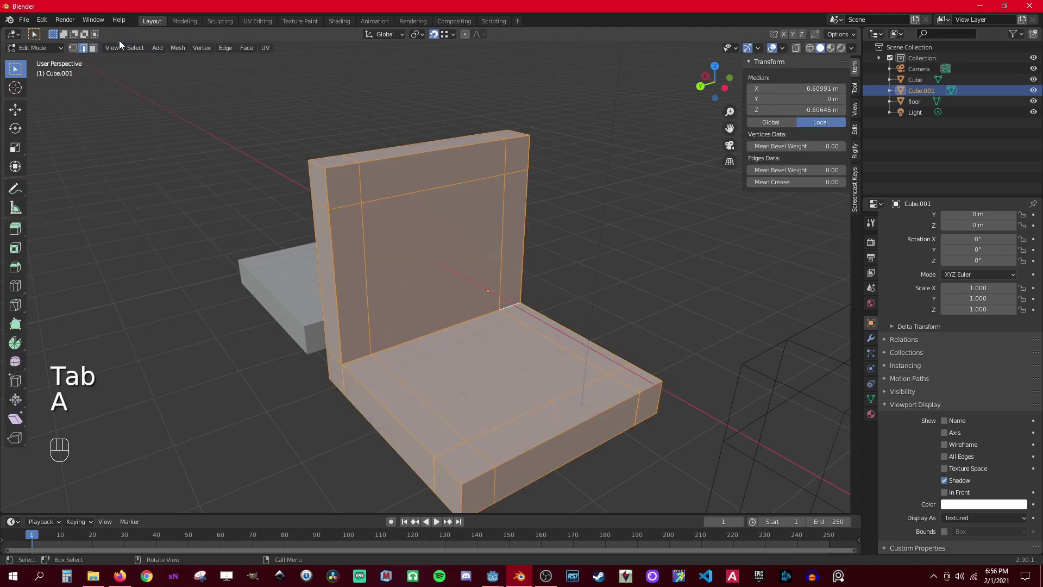
left_click(179, 48)
mouse_move(218, 285)
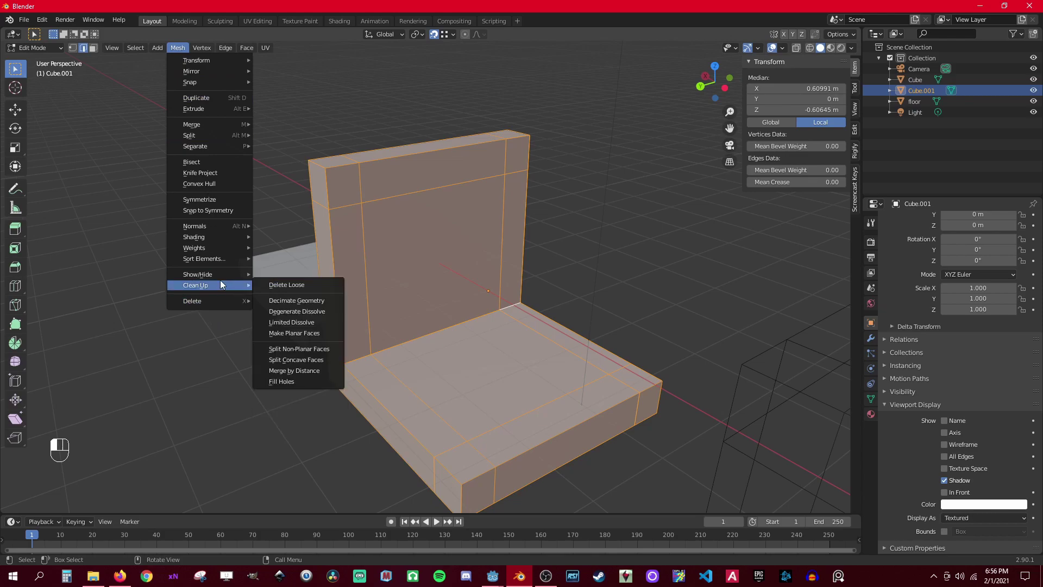
left_click(318, 373)
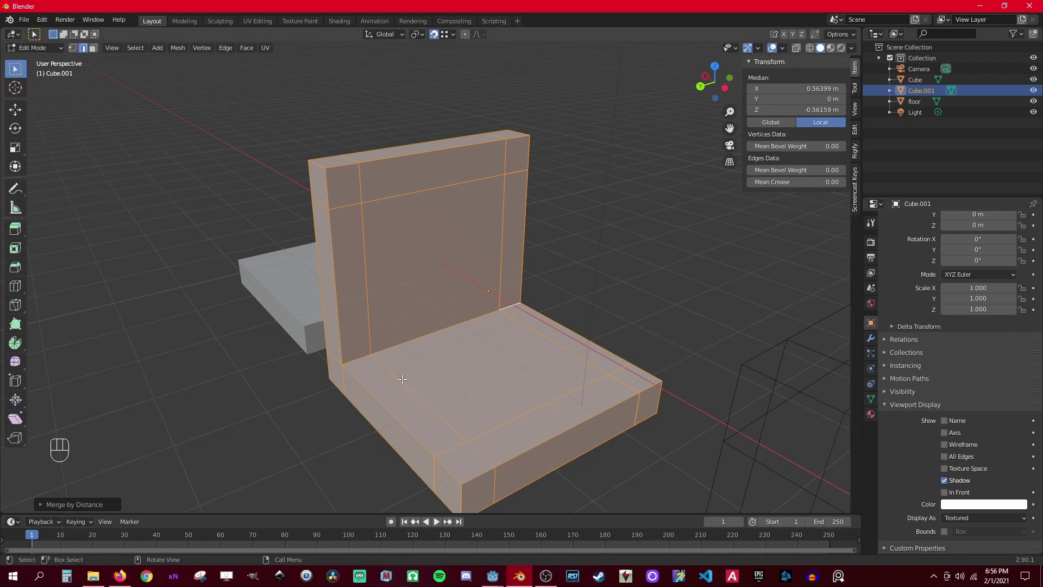
mouse_move(414, 337)
middle_mouse_down()
mouse_move(416, 376)
mouse_move(434, 353)
mouse_move(589, 391)
mouse_move(454, 324)
mouse_move(622, 347)
mouse_move(422, 354)
middle_mouse_up()
- Flip the full geometry of the three upper duplicates upside down by scaling it by -1 along Z, and return to Object Mode
key("Tab")
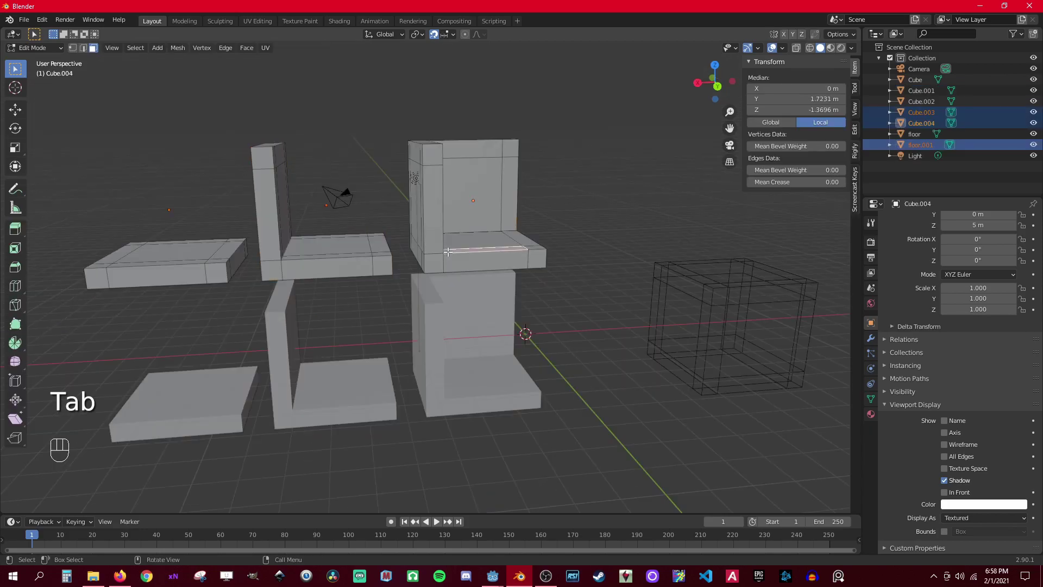
middle_click_drag(448, 251, 415, 252)
middle_click_drag(492, 255, 440, 268, "shift")
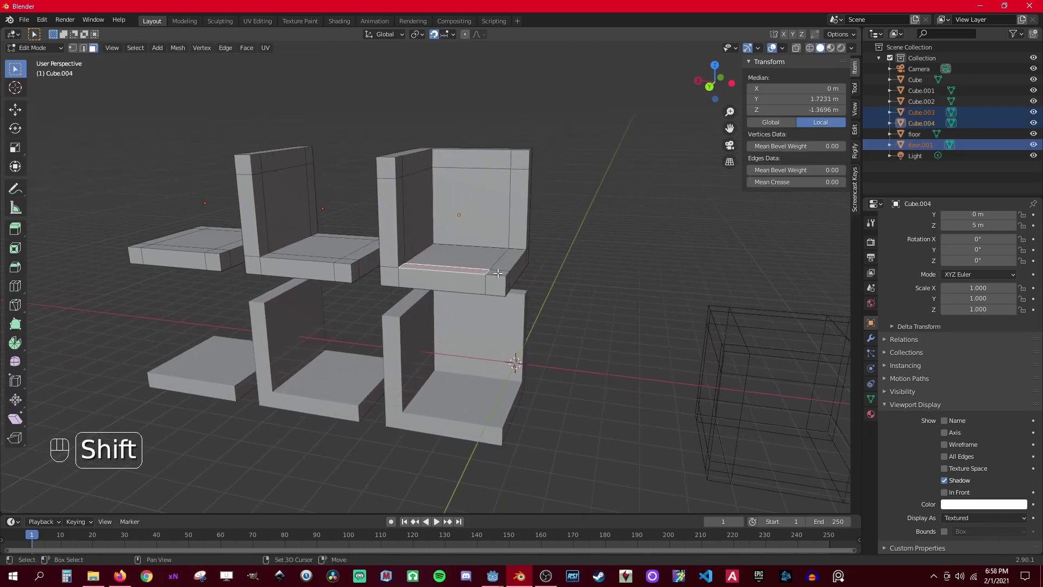
key("a")
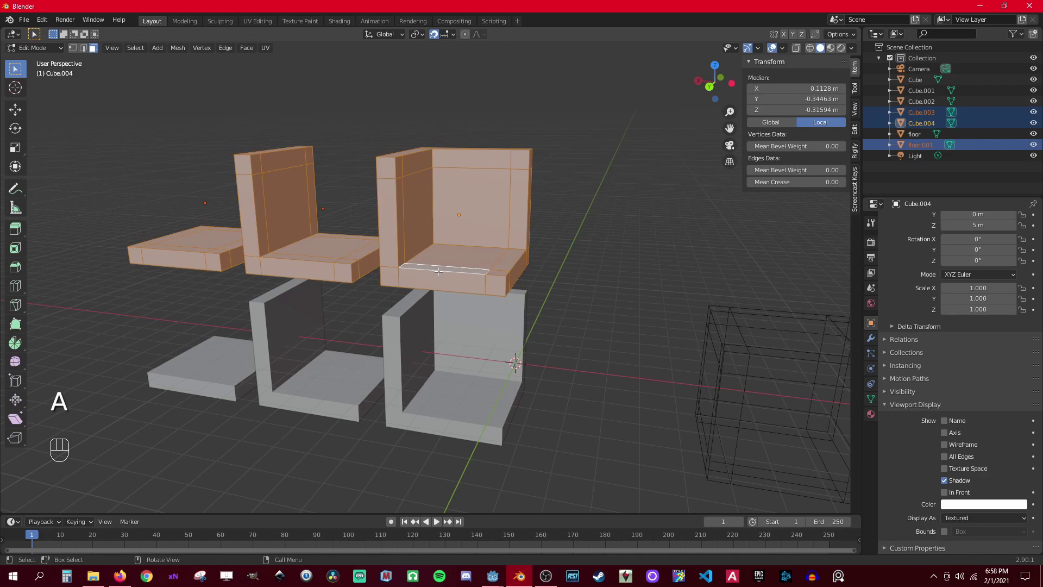
key("s")
key("z")
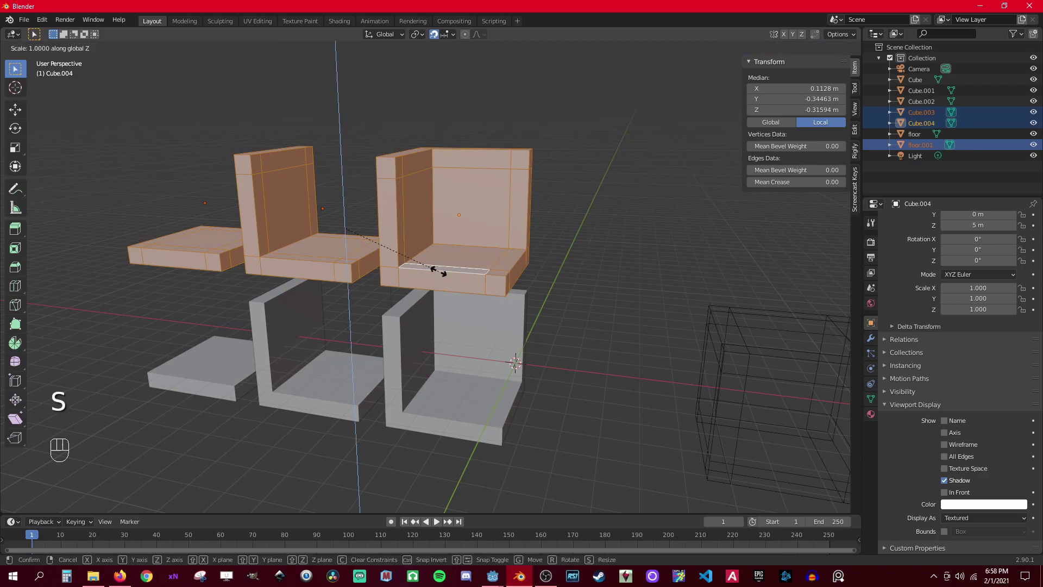
type("-1")
key("Return")
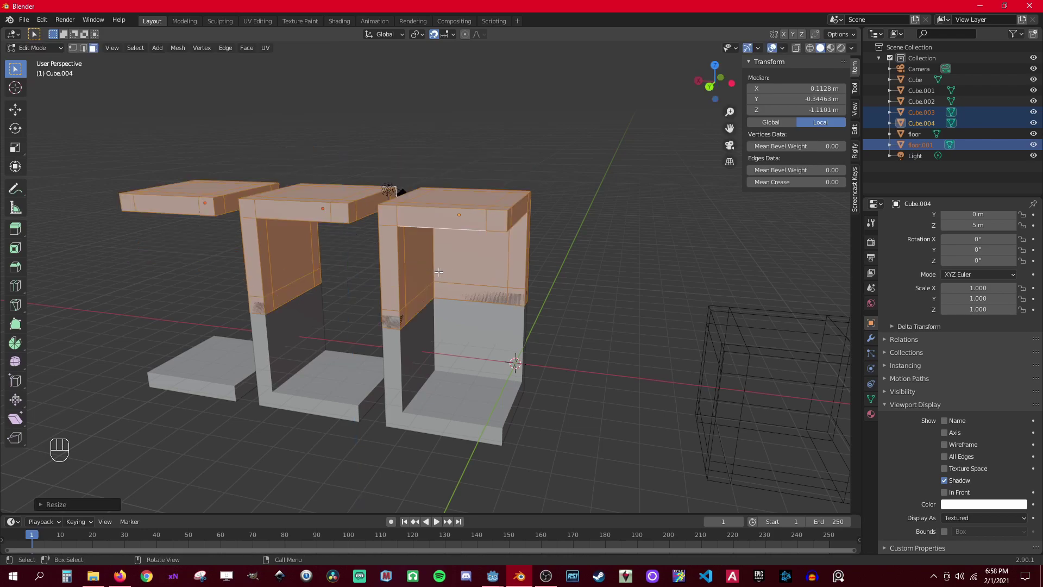
middle_click_drag(302, 316, 234, 278)
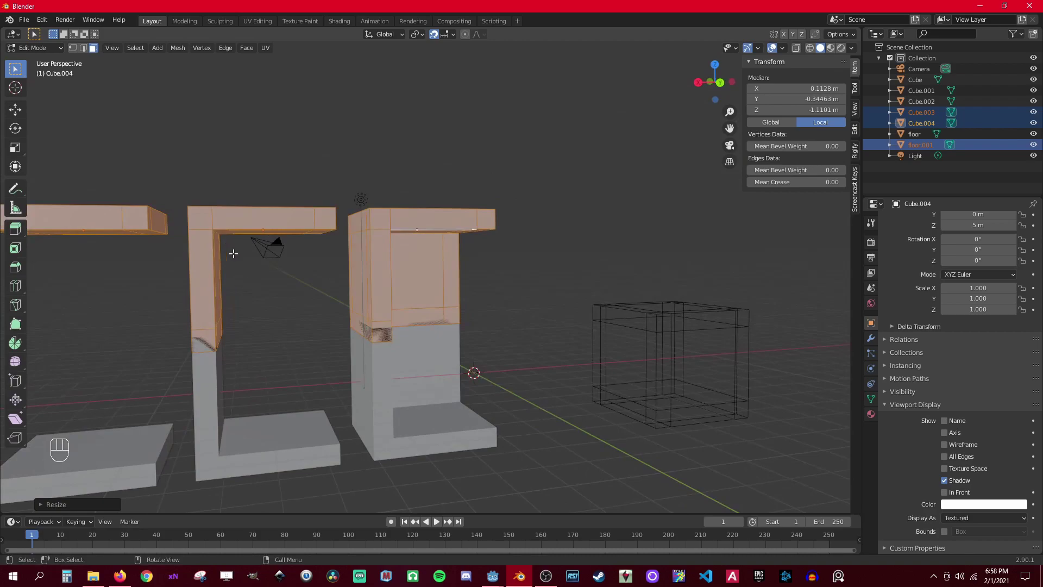
middle_click_drag(309, 286, 256, 307, "shift")
middle_click_drag(334, 333, 282, 368)
middle_click_drag(294, 326, 395, 308, "shift")
scroll(402, 321, "up", 4)
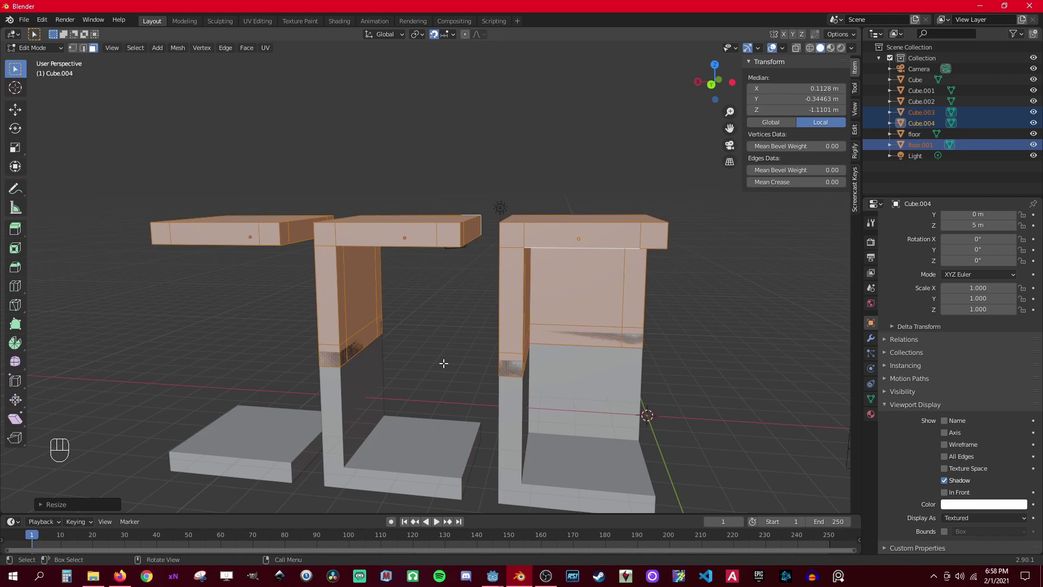
key("Tab")
scroll(568, 333, "down", 4)
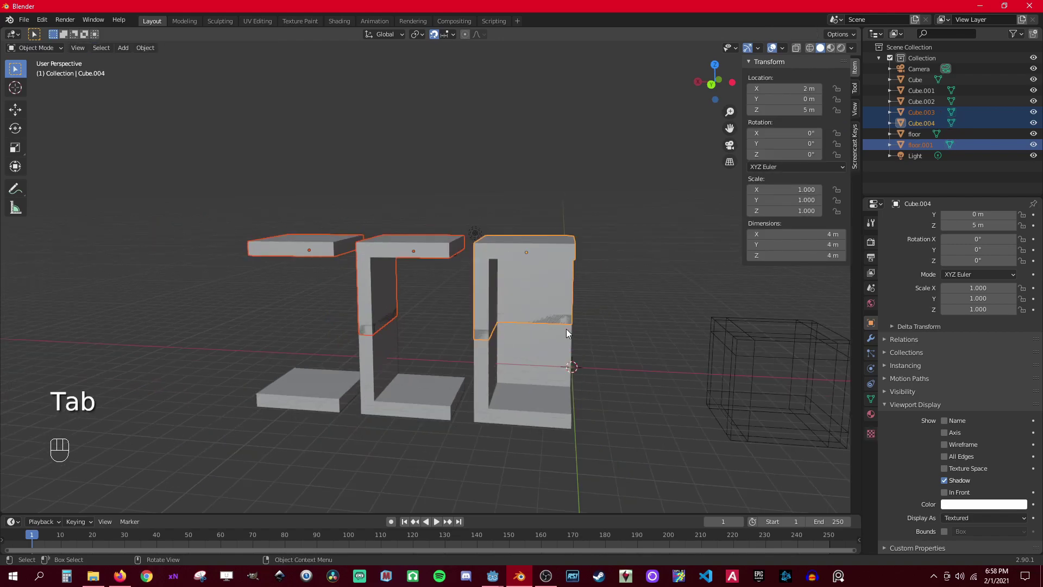
- Snap the 3D cursor to the origin of the wireframe guide cube
middle_click_drag(568, 333, 304, 294, "shift")
left_click(490, 325)
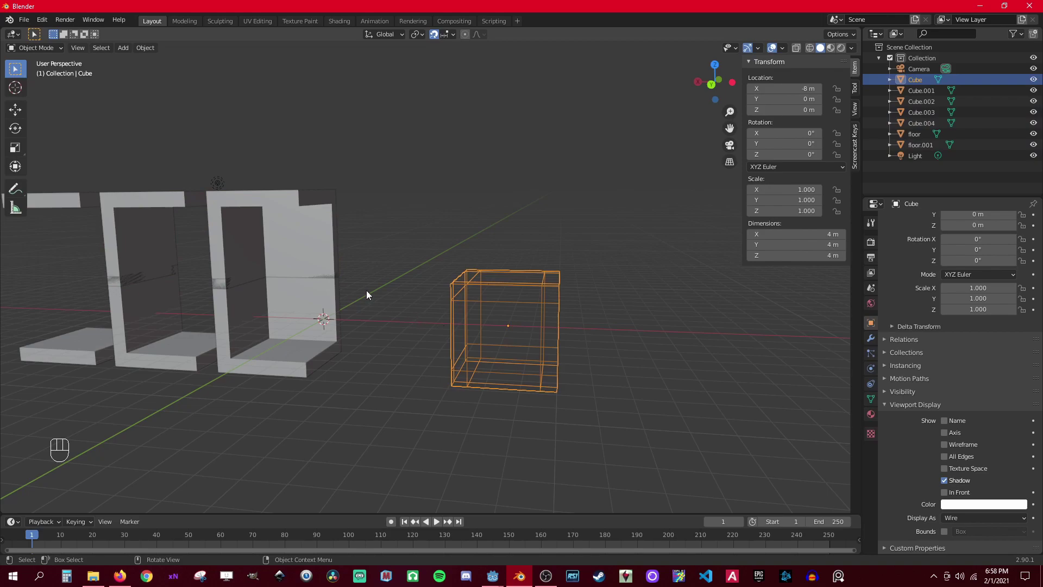
left_click(250, 197)
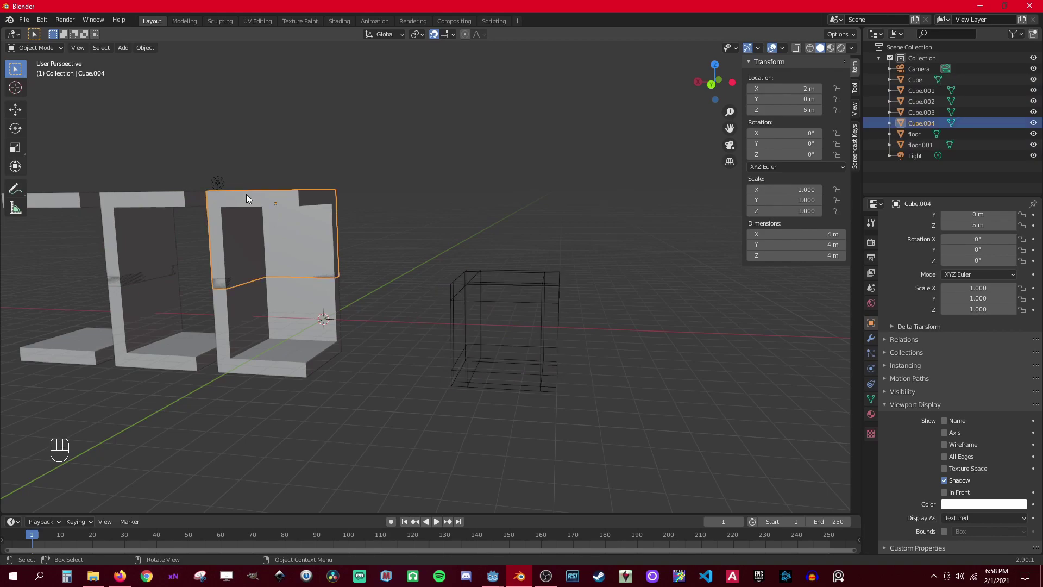
middle_click_drag(310, 253, 461, 283)
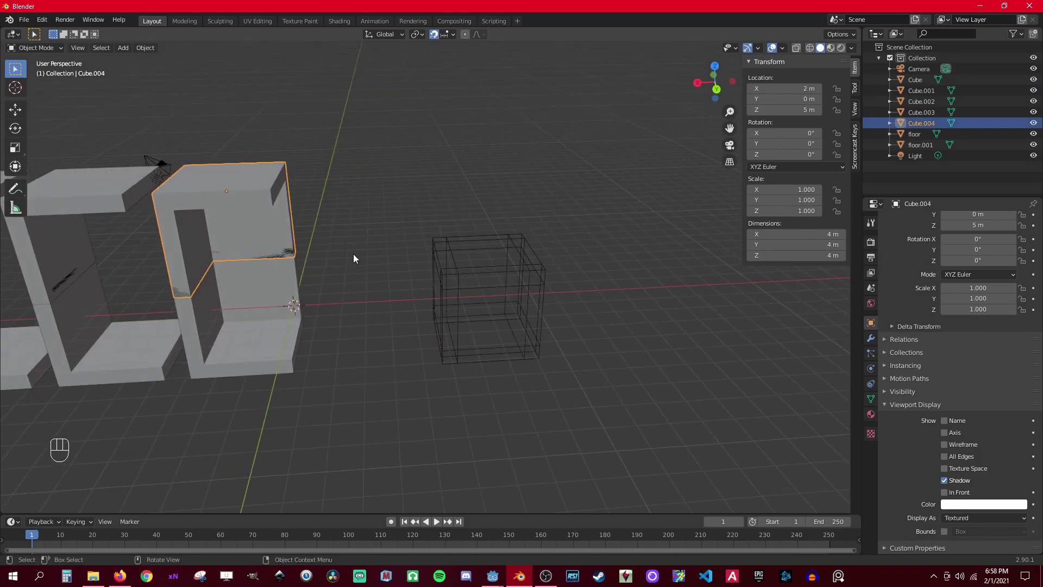
left_click(464, 269)
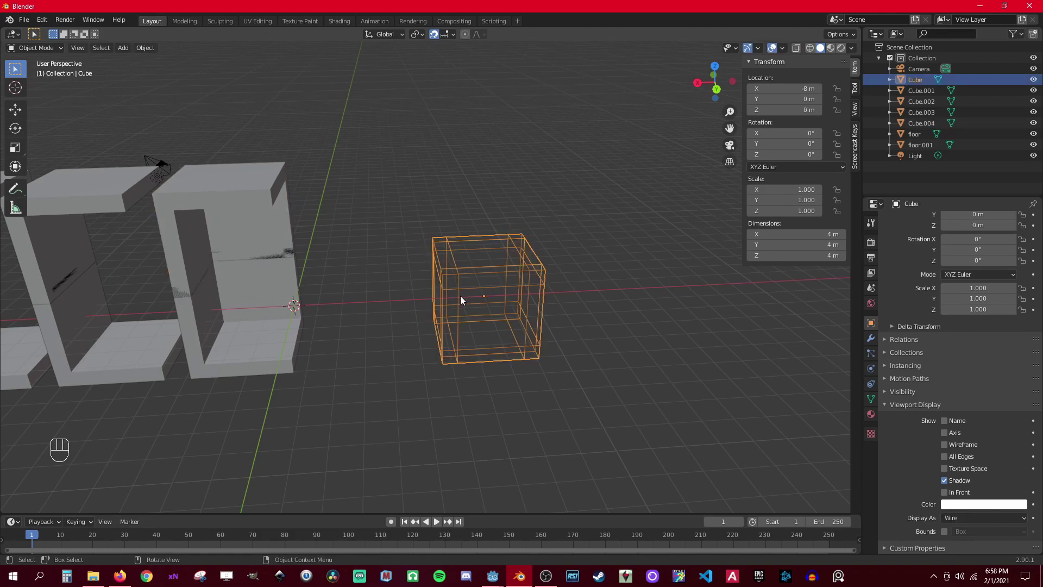
key("shift+s")
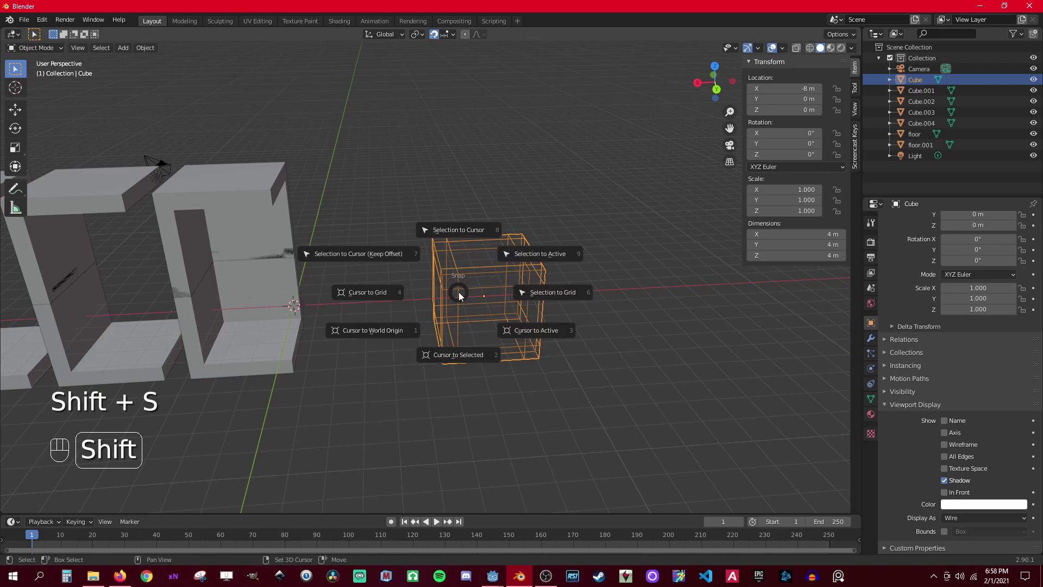
left_click(465, 360)
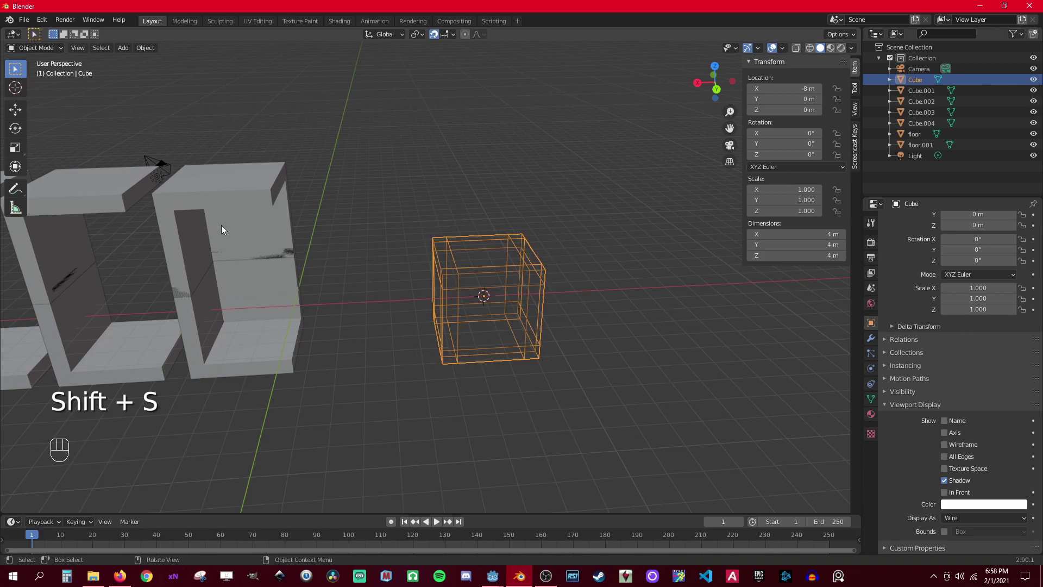
- Snap the flipped two-wall corner piece to the 3D cursor at the guide cube
left_click(239, 190)
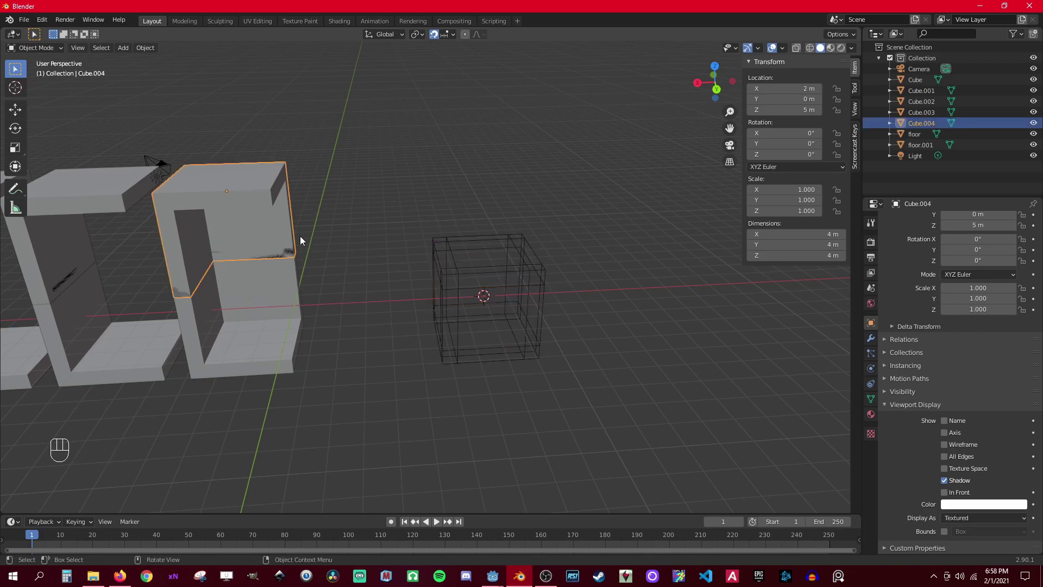
key("shift")
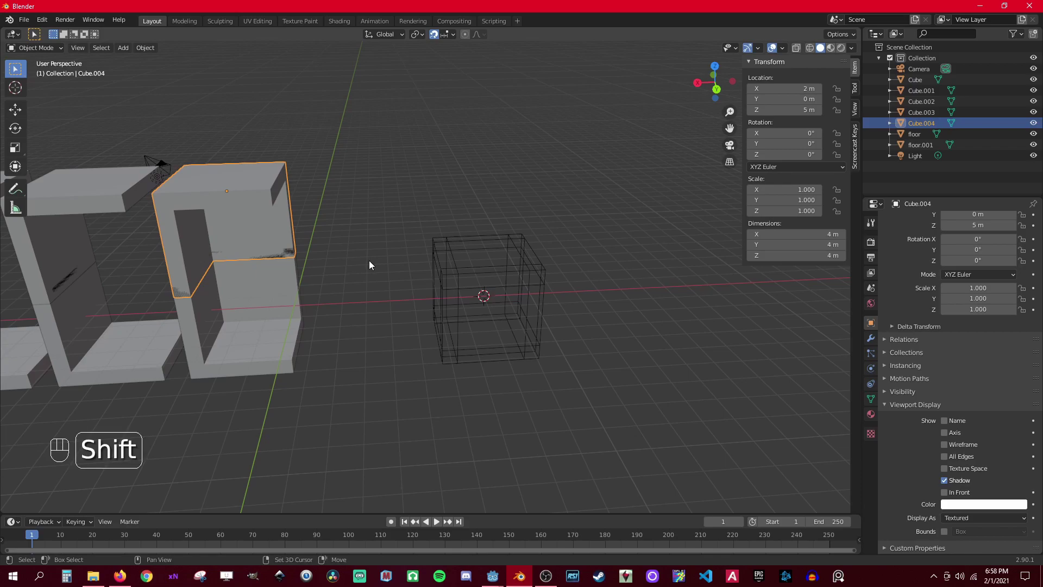
key("shift")
key("shift+s")
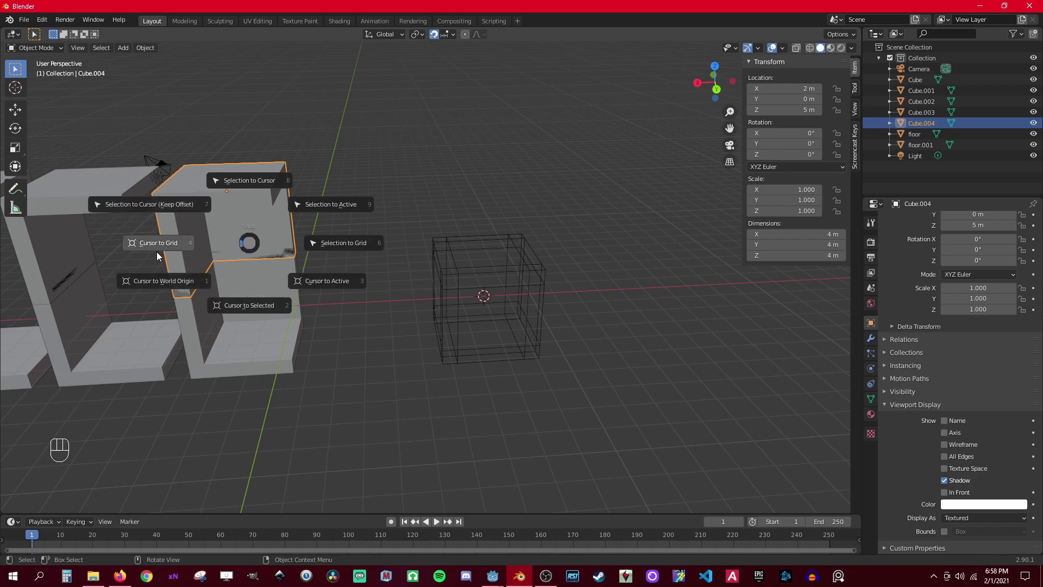
left_click(262, 181)
middle_click_drag(559, 331, 535, 318)
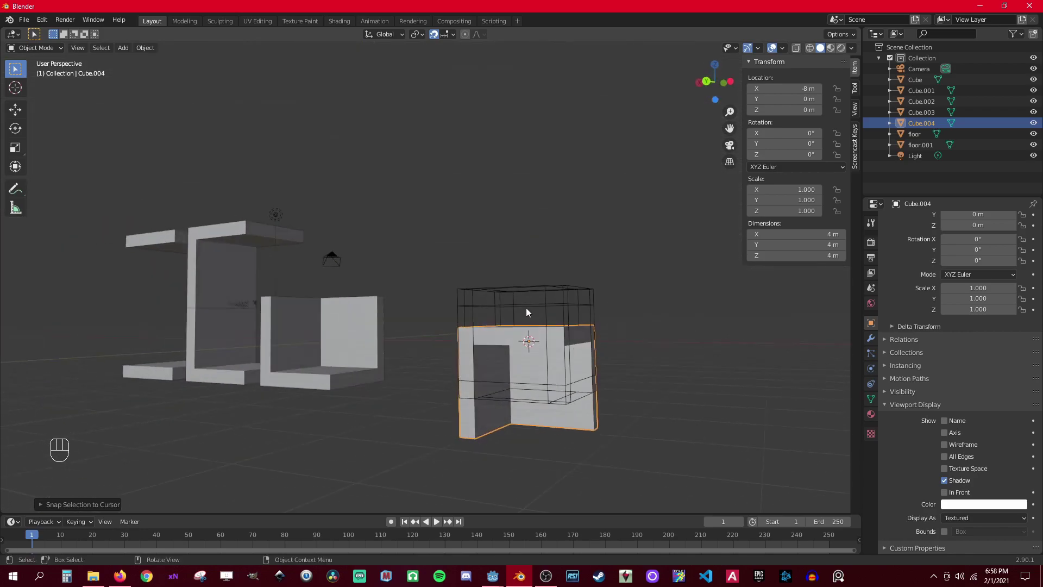
- Set snapping to Vertex and move the flipped corner piece up so its upper corner meets the guide cube's upper corner
scroll(536, 319, "up", 3)
middle_click_drag(683, 409, 318, 314, "shift")
middle_click_drag(318, 314, 409, 332, "shift")
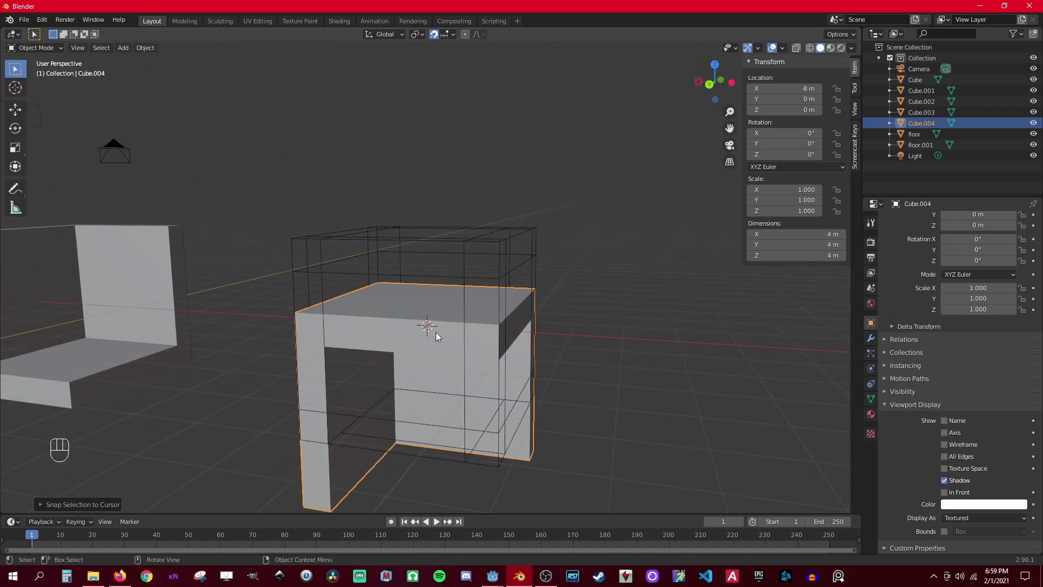
left_click(444, 34)
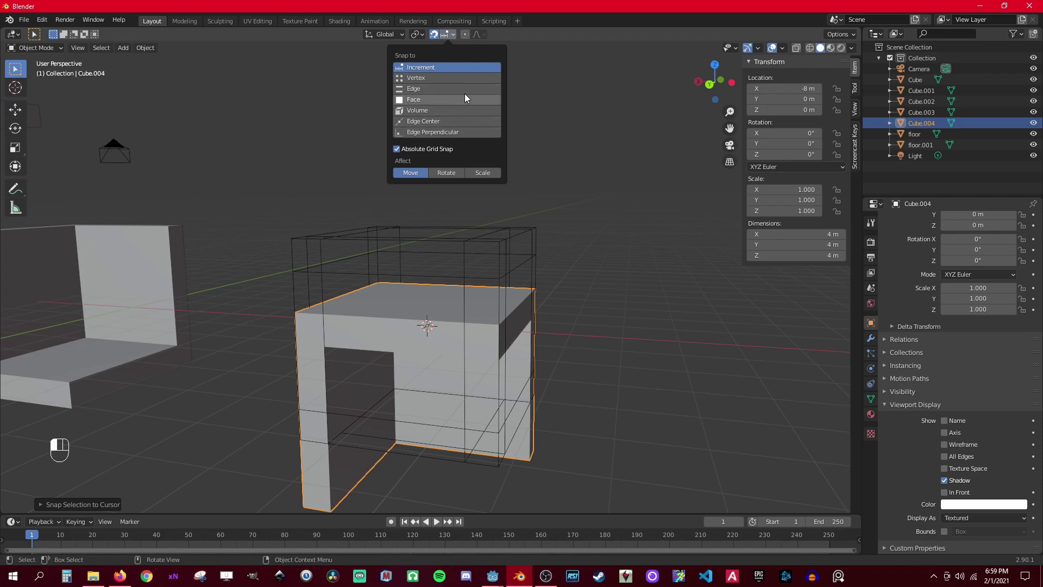
left_click(421, 79)
middle_click_drag(262, 219, 402, 297)
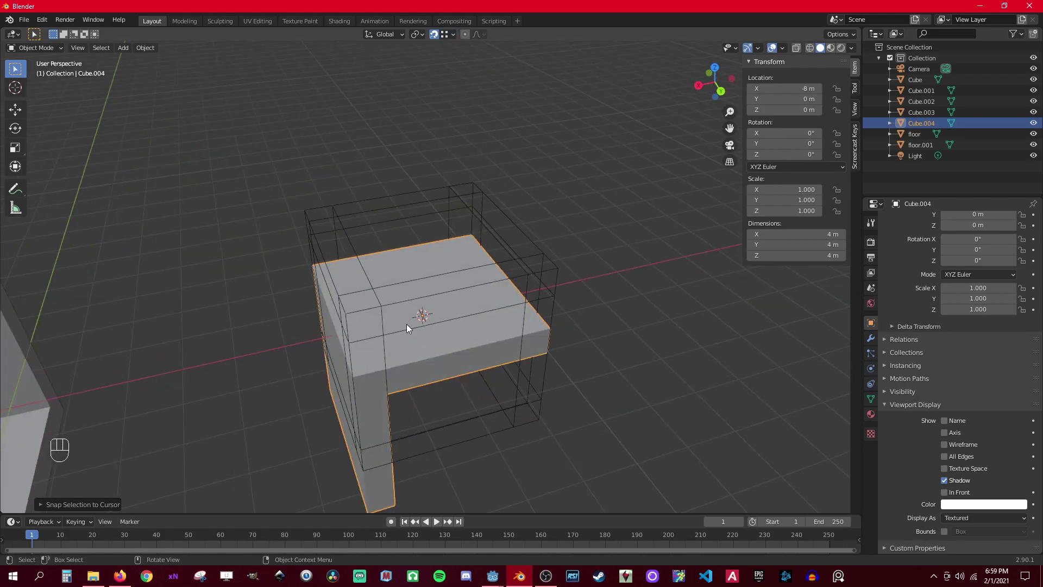
key("g")
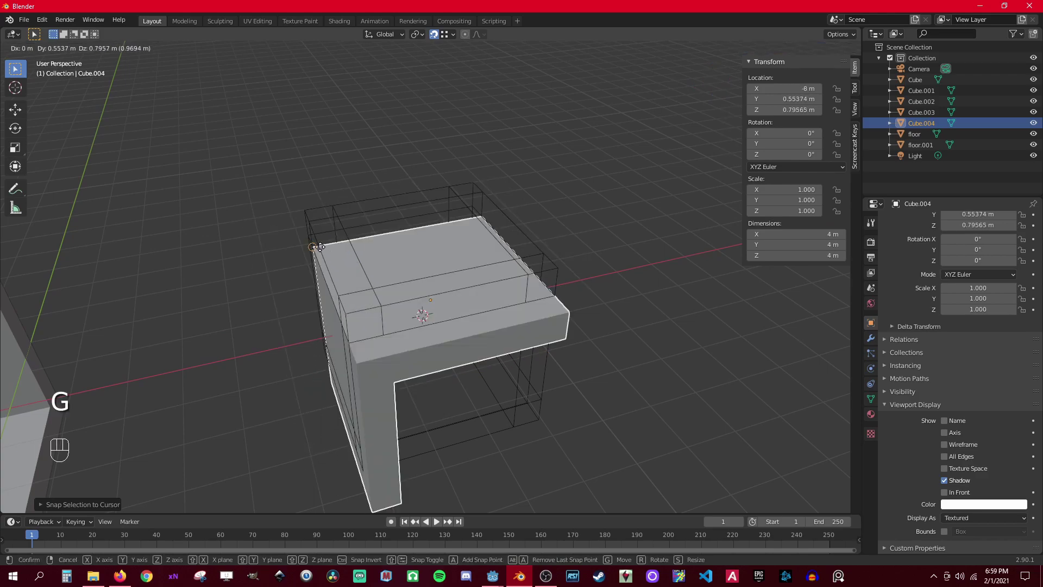
left_click(305, 210)
middle_click_drag(305, 210, 327, 274)
middle_click_drag(437, 259, 361, 288)
middle_click_drag(295, 269, 484, 363, "shift")
key("Tab")
key("Tab")
scroll(487, 248, "down", 2)
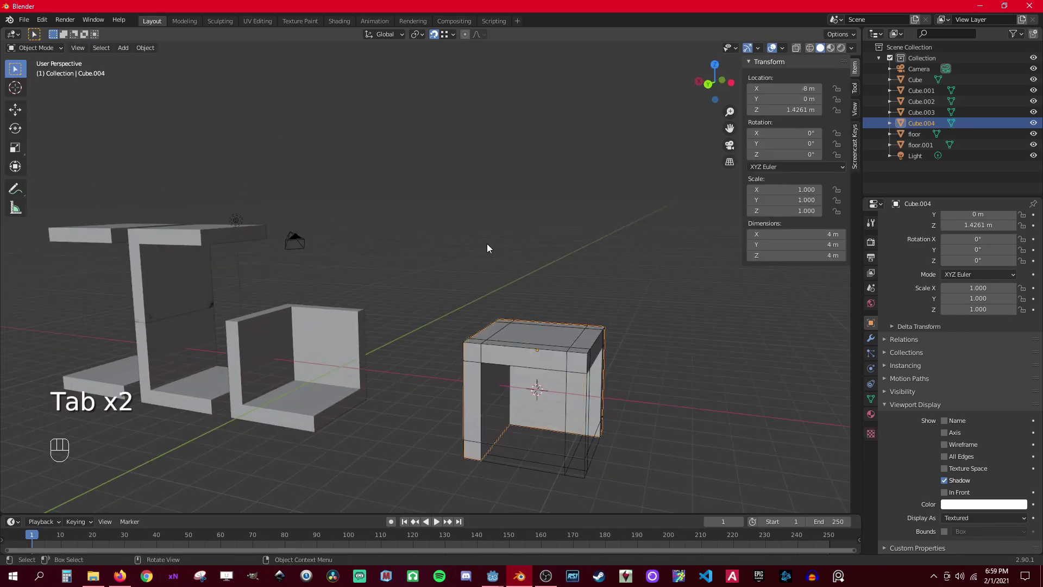
- Set the flipped corner piece's origin to the 3D cursor at the guide cube's centre
left_click(454, 270)
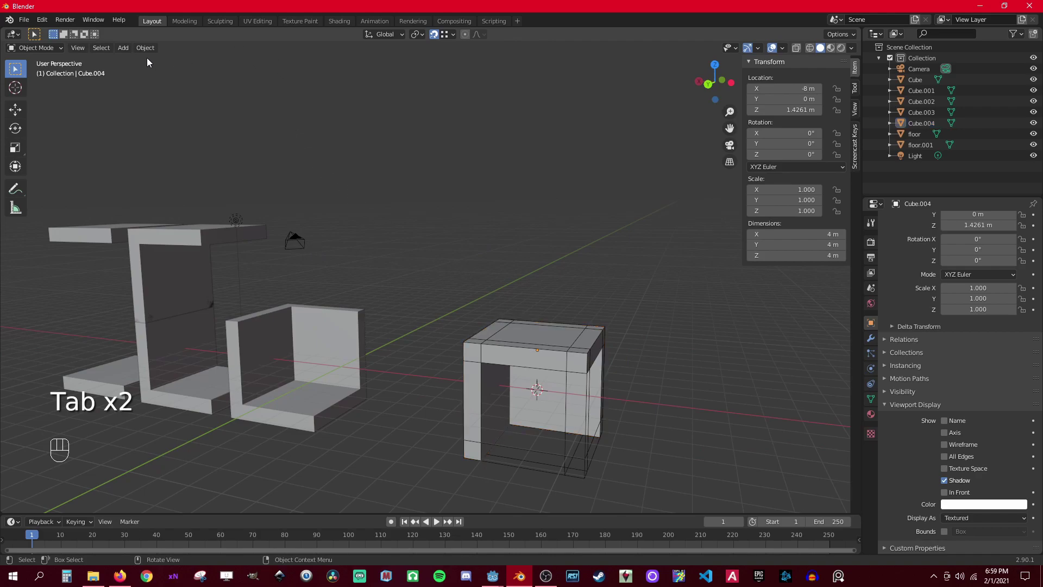
left_click(524, 348)
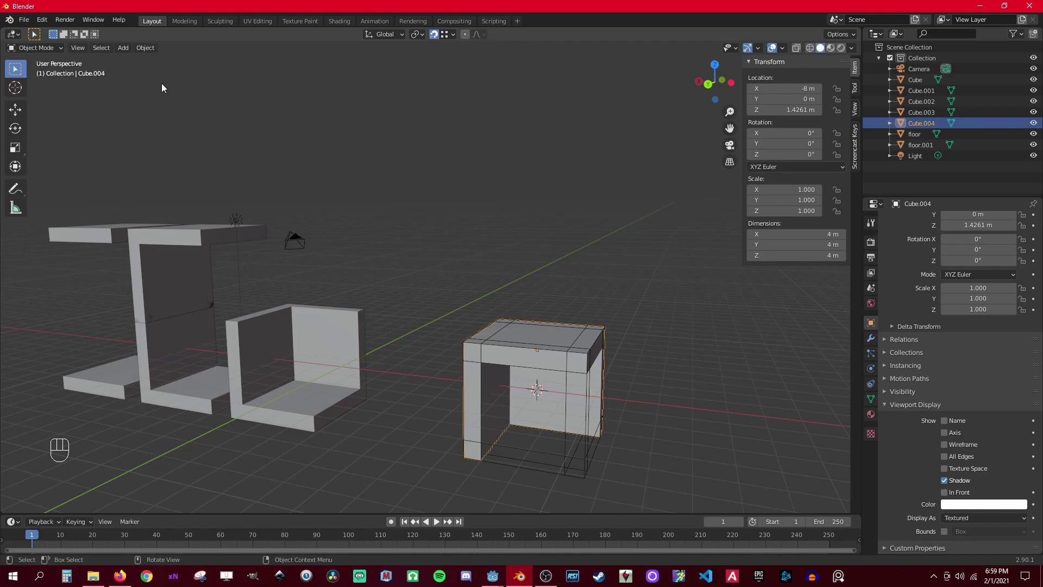
left_click(145, 47)
mouse_move(163, 71)
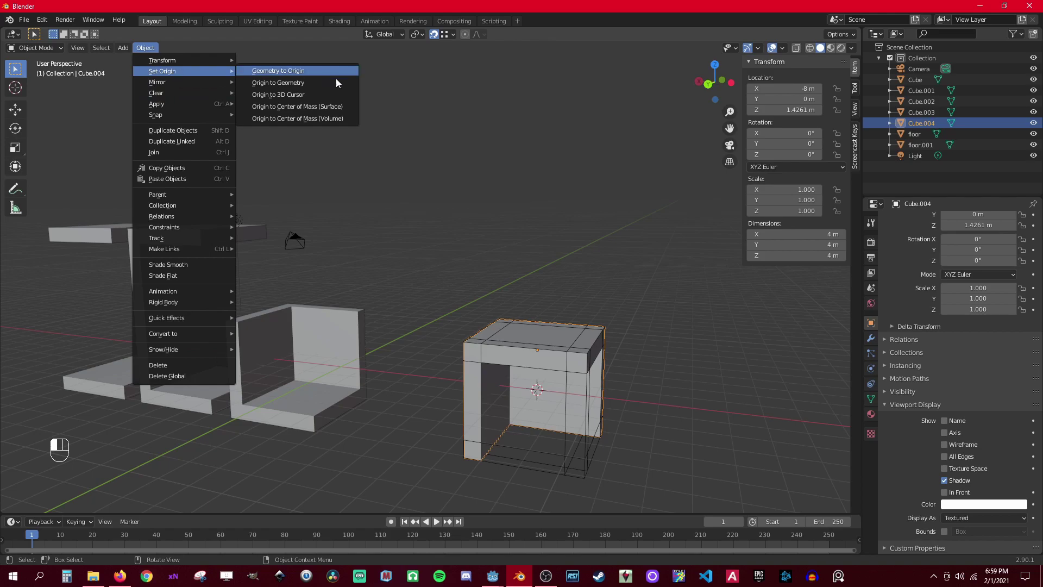
left_click(285, 97)
- Examine how the flipped corner piece fits inside the guide cube, selecting the overlapping objects in turn
middle_click_drag(531, 394, 382, 339, "shift")
scroll(381, 339, "up", 4)
left_click(397, 412)
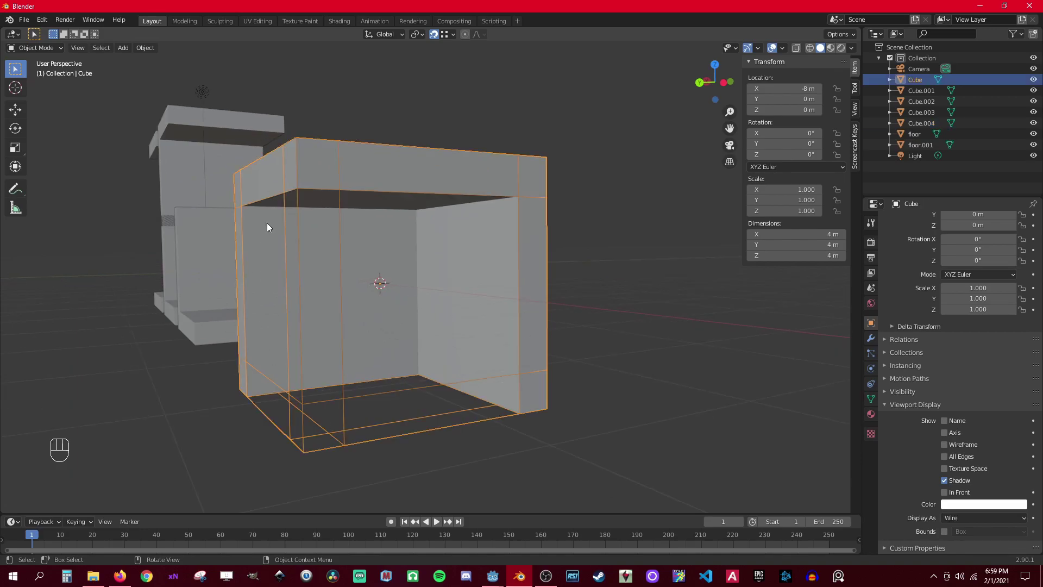
left_click(331, 269)
left_click(330, 269)
left_click(436, 210)
left_click(295, 283)
middle_click_drag(188, 175, 259, 224)
scroll(260, 224, "down", 7)
middle_click_drag(423, 328, 324, 301, "shift")
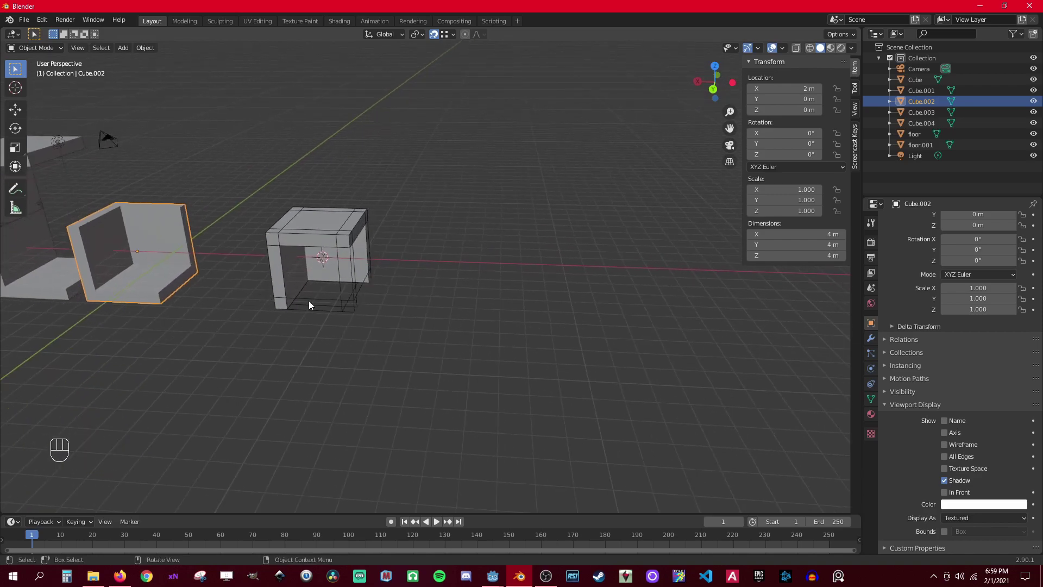
left_click(314, 221)
key("g")
key("x")
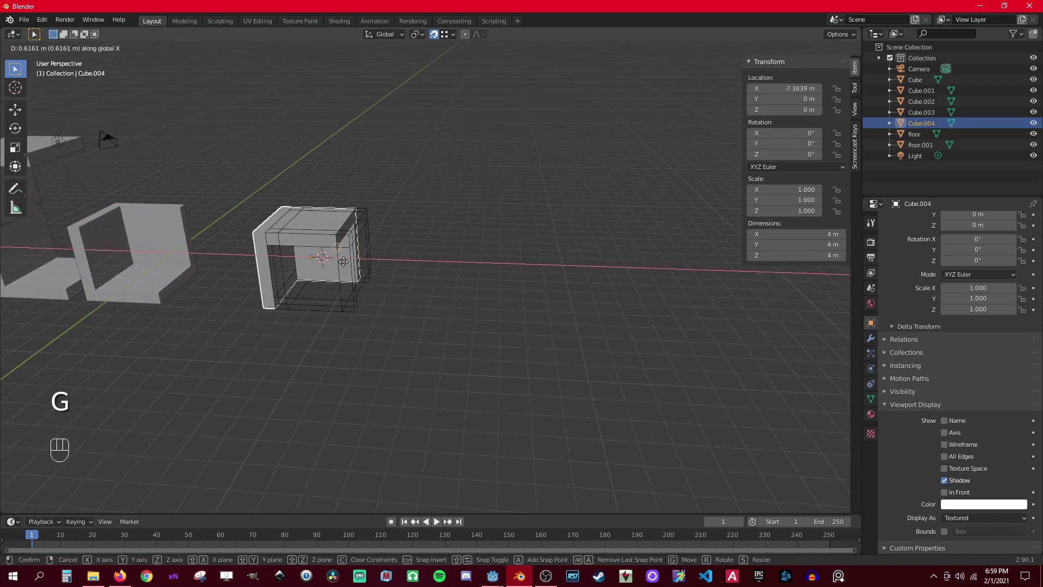
right_click(413, 264)
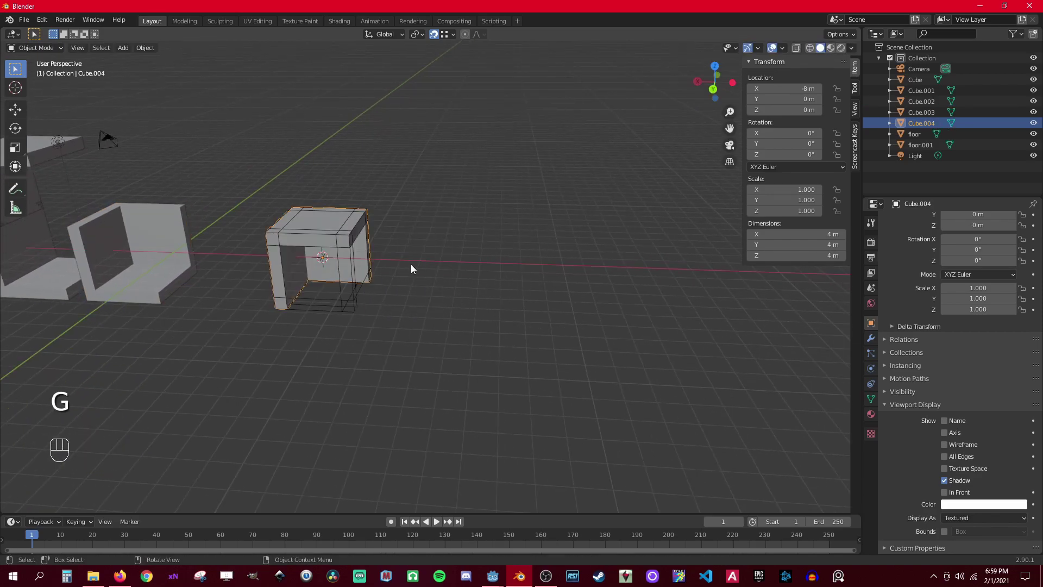
- Set snapping to Increment and move the flipped corner piece along X out of the guide cube to X -14 m
left_click(443, 36)
left_click(442, 67)
left_click(433, 35)
key("x")
key("g")
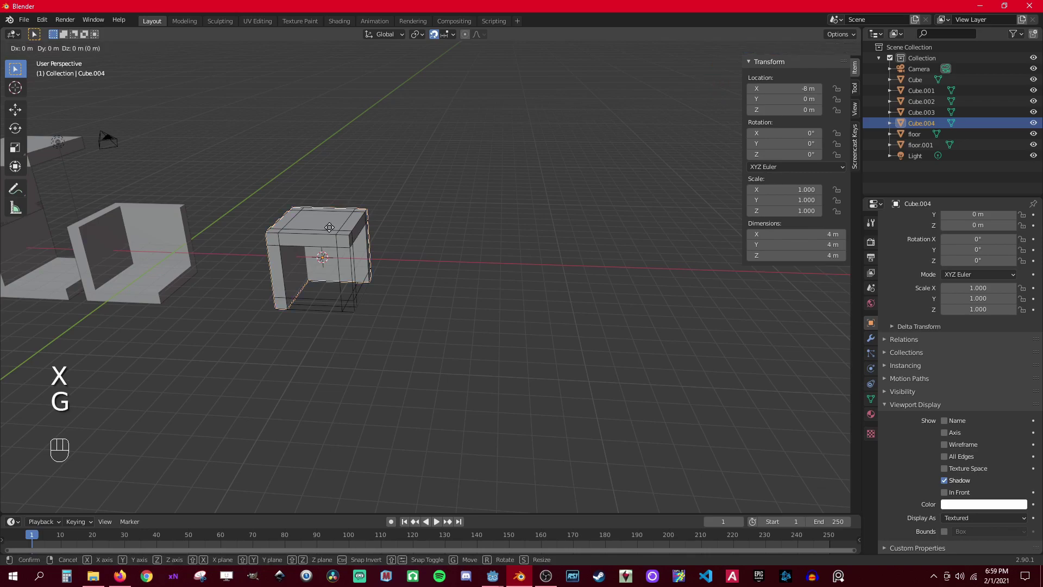
left_click(285, 275)
middle_click_drag(285, 275, 313, 190)
- Select the flipped wall piece above the row and snap it to the 3D cursor at the guide cube
left_click(313, 190)
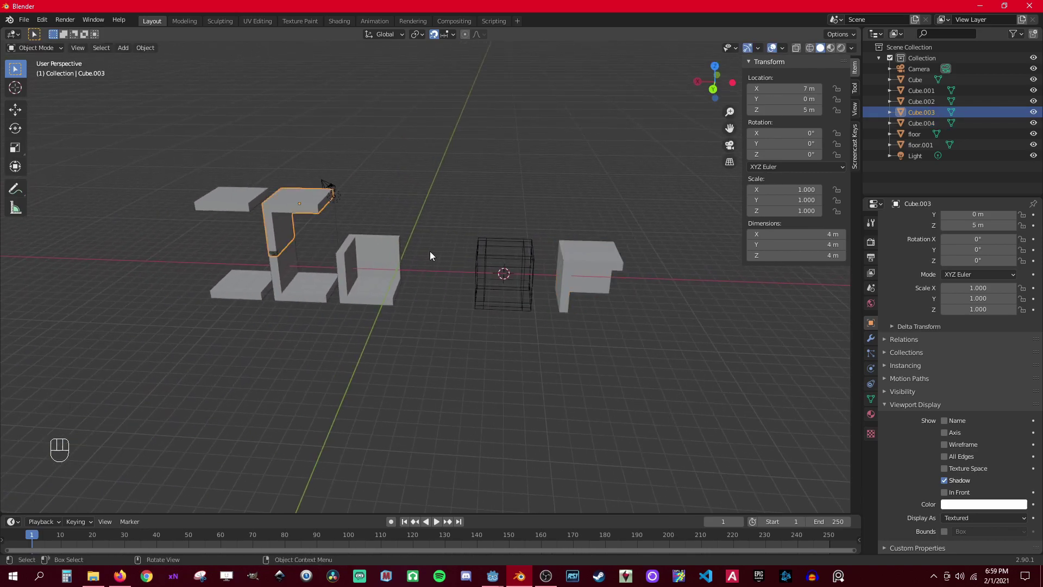
left_click(498, 275)
left_click(288, 204)
middle_click_drag(461, 257, 346, 245, "shift")
scroll(346, 246, "up", 2)
left_click(352, 220)
middle_click_drag(215, 194, 372, 208, "shift")
left_click(204, 150)
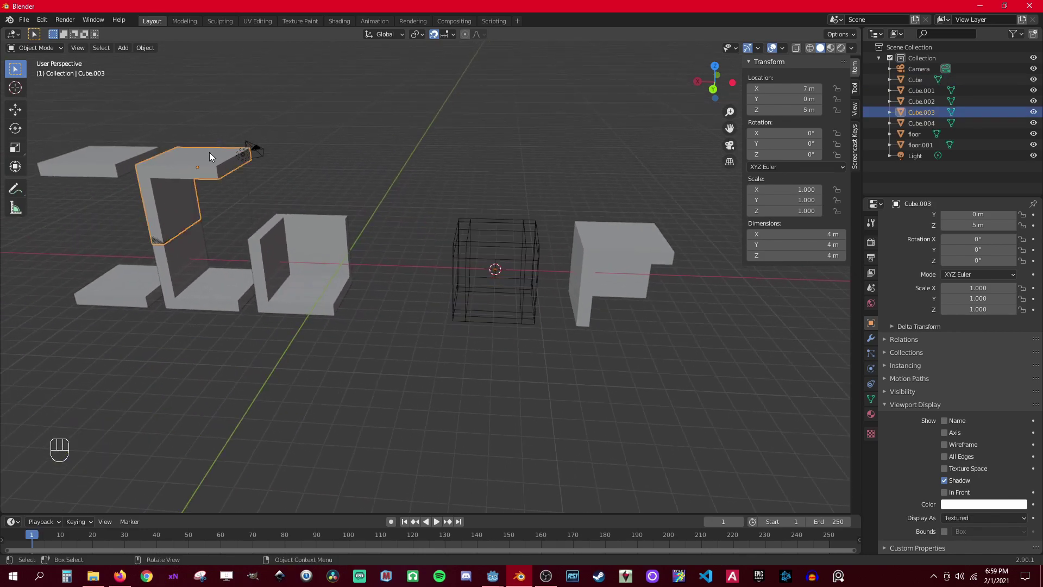
key("shift+s")
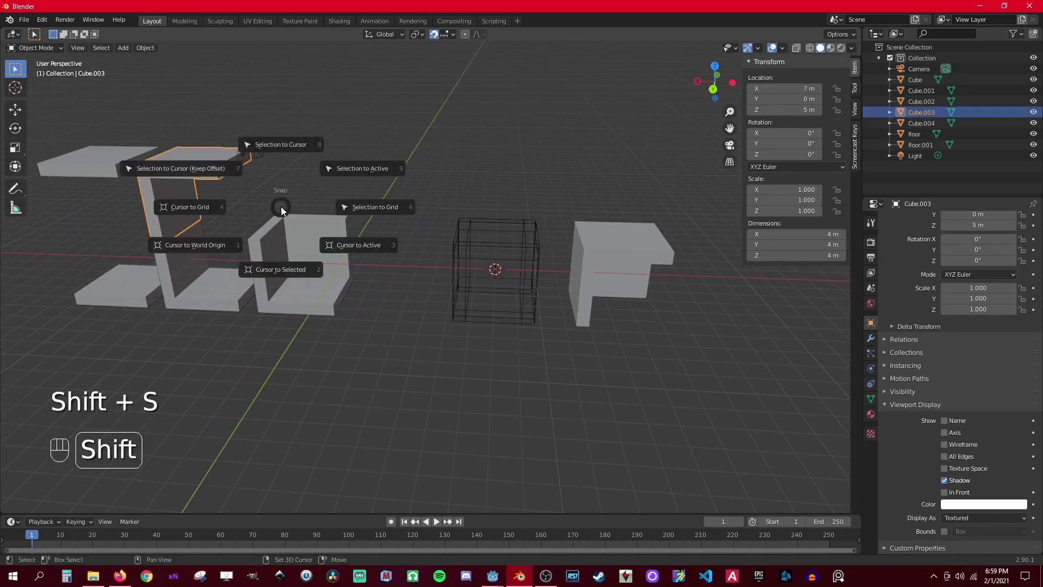
left_click(262, 148)
- Set snapping to Vertex and raise the flipped wall piece so its upper corner meets the guide cube's upper corner
middle_click_drag(502, 310, 569, 307)
left_click(447, 35)
left_click(435, 79)
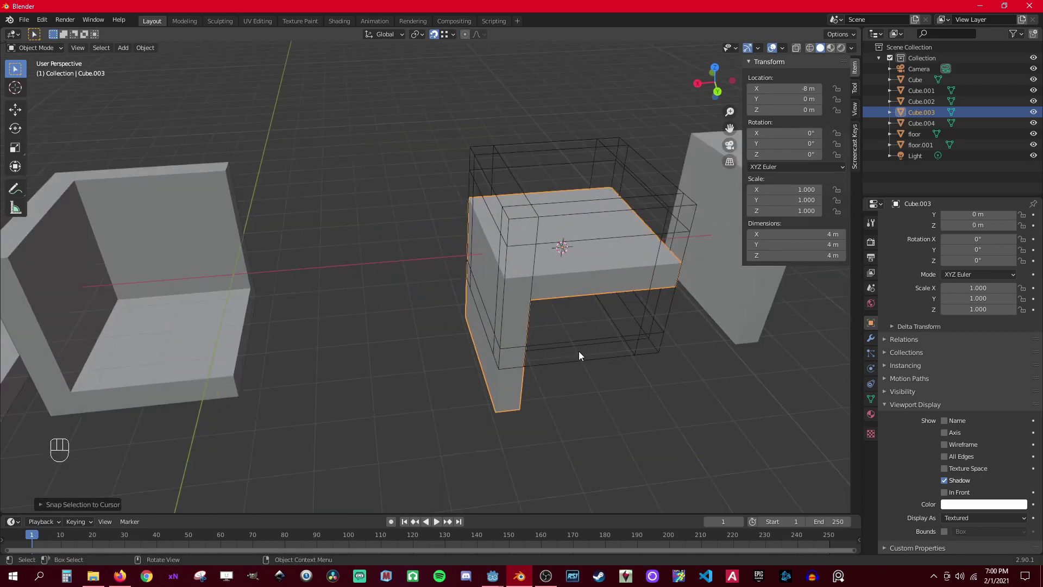
scroll(579, 355, "down", 3)
key("g")
left_click(255, 104)
scroll(217, 82, "down", 2)
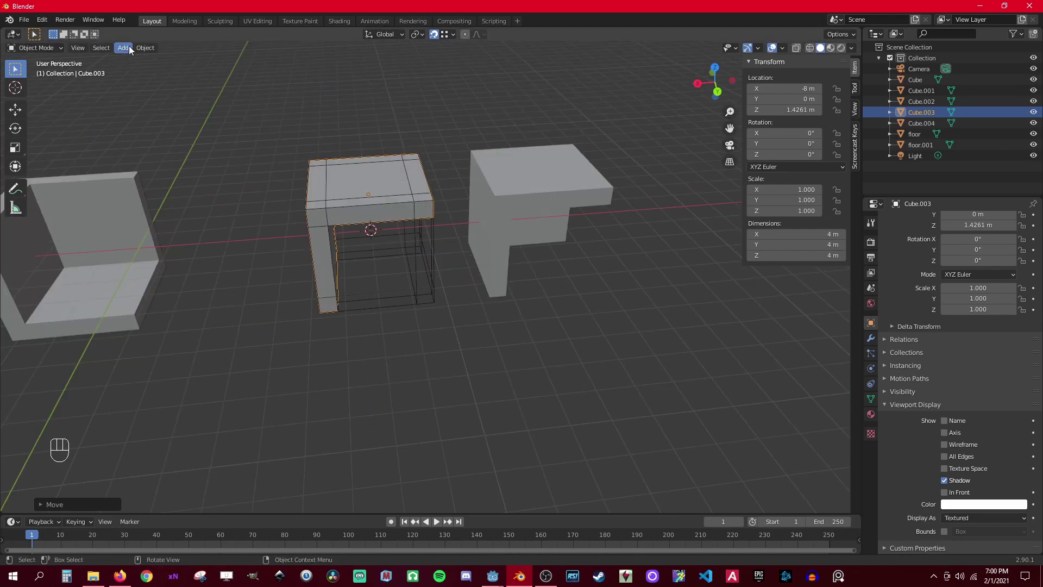
- Set the flipped wall piece's origin to the 3D cursor at the guide cube's centre
left_click(145, 47)
mouse_move(179, 71)
left_click(277, 95)
- Snap the raised floor copy to the 3D cursor and move it up along Z to the top of the guide cube
middle_click_drag(155, 296, 340, 237, "shift")
scroll(341, 238, "down", 2)
left_click(87, 87)
key("shift+s")
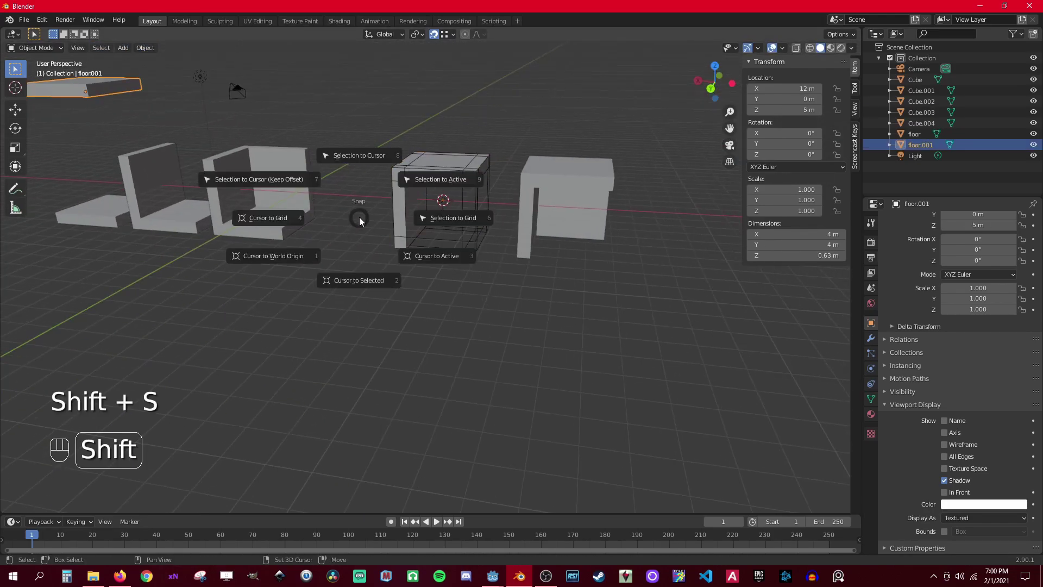
left_click(359, 158)
key("g")
key("z")
left_click(419, 177)
- Set the ceiling slab's origin to the 3D cursor at the guide cube's centre
middle_click_drag(419, 177, 431, 168)
left_click(145, 48)
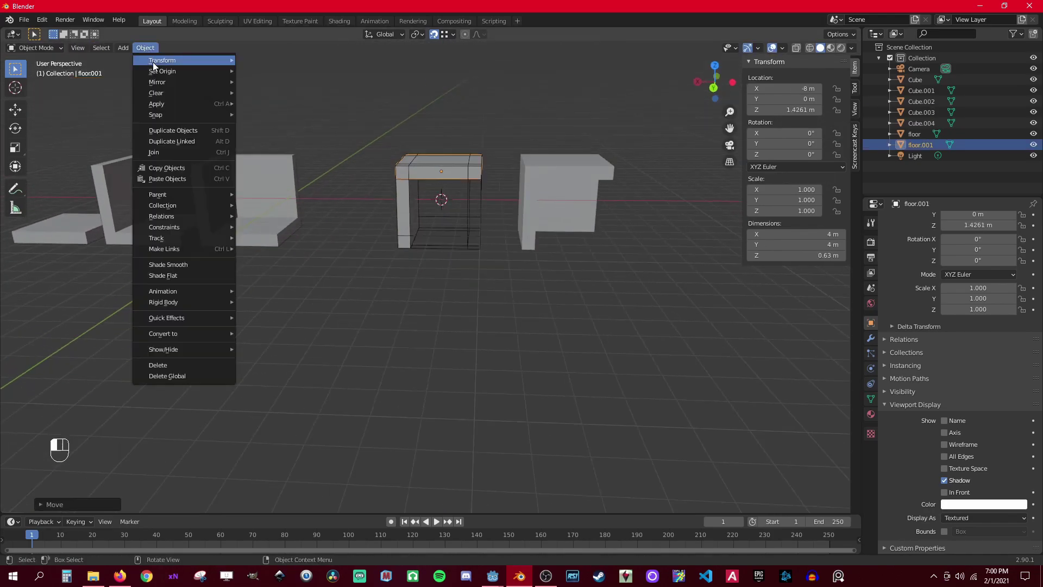
mouse_move(180, 71)
left_click(277, 96)
- Using Increment snapping, move the ceiling slab along X out of the guide cube to X -3 m
middle_click_drag(493, 247, 371, 302)
scroll(370, 302, "down", 3)
scroll(437, 343, "up", 4)
middle_click_drag(367, 344, 413, 337)
key("g")
key("x")
left_click(279, 269)
scroll(599, 306, "down", 4)
- Move the flipped wall piece along X from the guide cube to the far end of the row at X 17 m
key("Tab")
key("Tab")
left_click(436, 262)
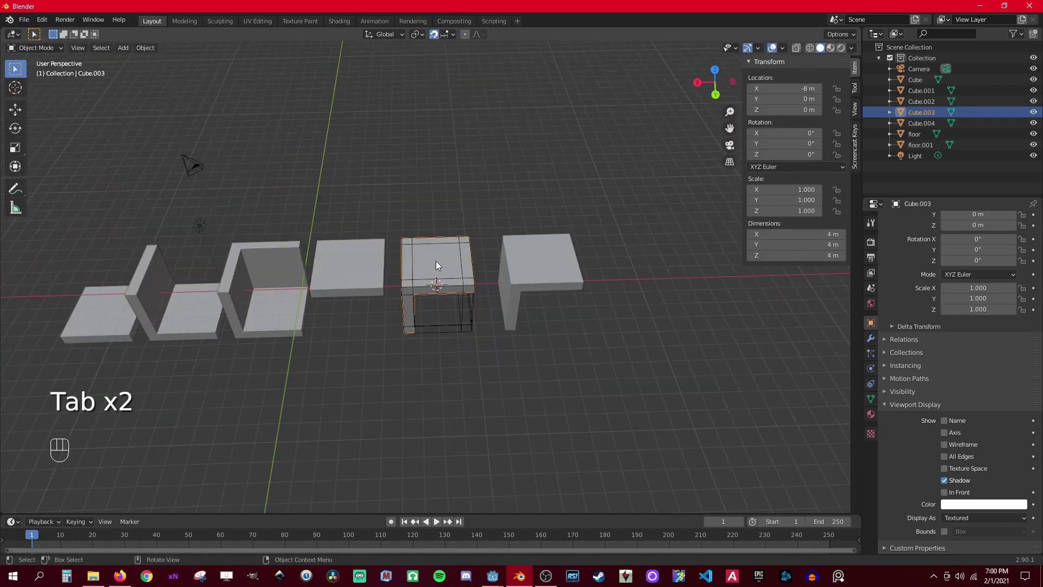
key("g")
key("x")
left_click(48, 273)
middle_click_drag(48, 283, 325, 197, "shift")
key("g")
key("x")
left_click(293, 196)
middle_click_drag(599, 324, 424, 354)
scroll(583, 291, "down", 3)
scroll(484, 295, "up", 2)
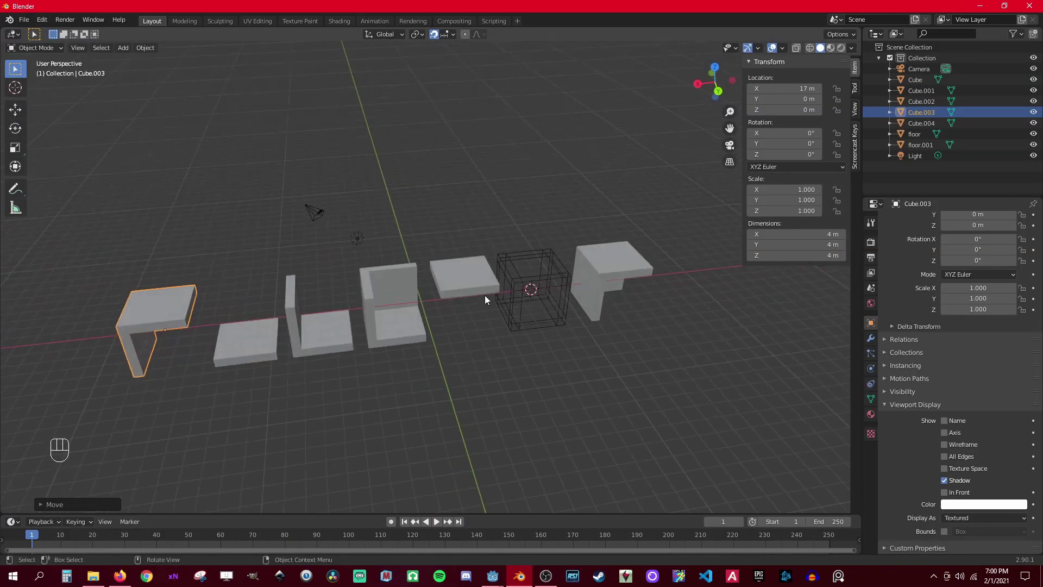
- Rename the ceiling slab object as top
left_click(559, 298)
middle_click_drag(551, 334, 507, 334)
middle_click_drag(434, 407, 478, 410)
middle_click_drag(308, 393, 432, 365, "shift")
left_click(587, 265)
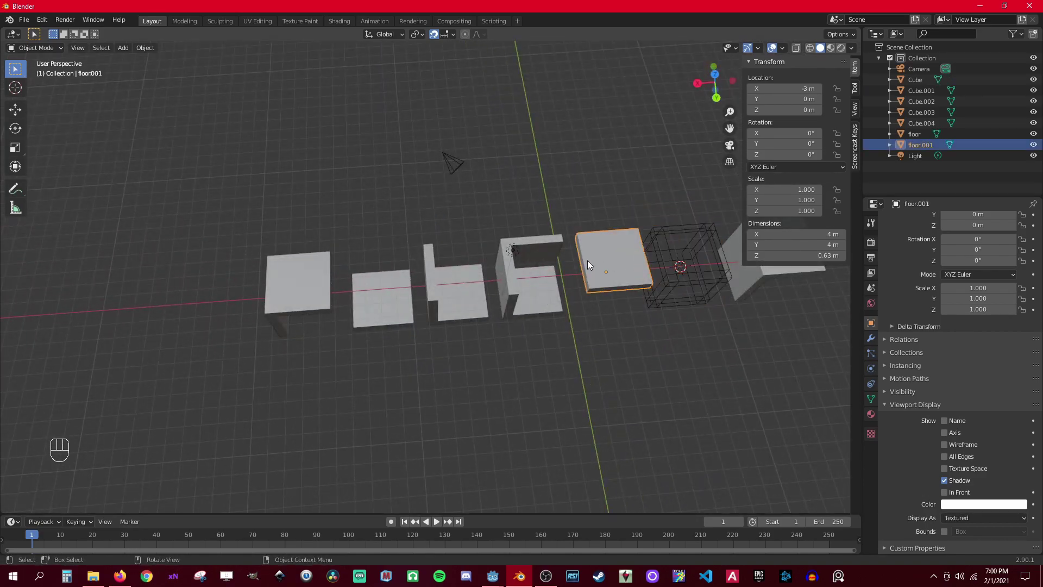
key("F2")
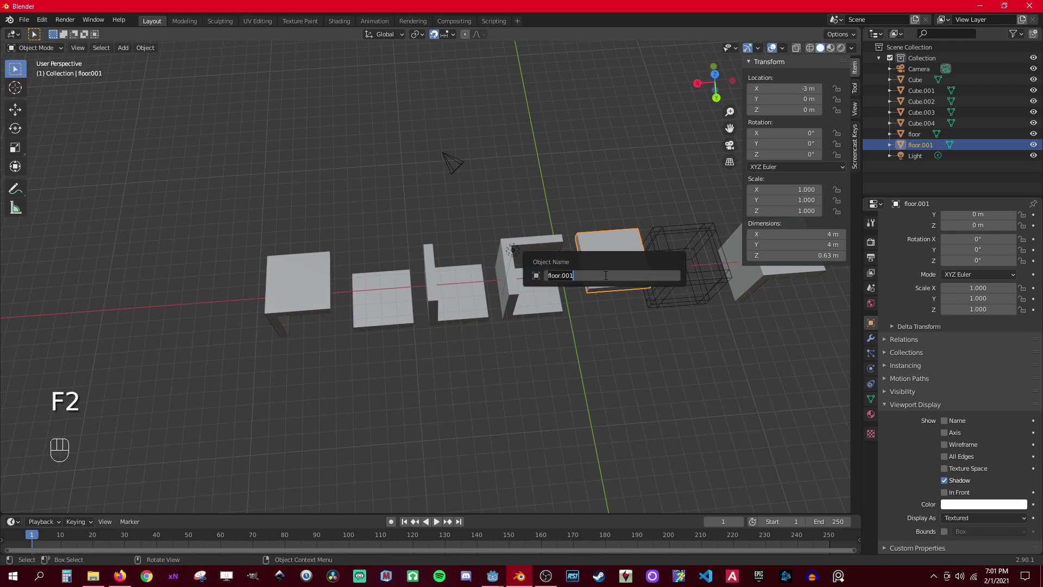
type("f")
key("BackSpace")
type("roo")
key("BackSpace")
key("BackSpace")
key("BackSpace")
type("top")
key("Return")
- Rename the upright two-wall corner piece as corner
left_click(517, 283)
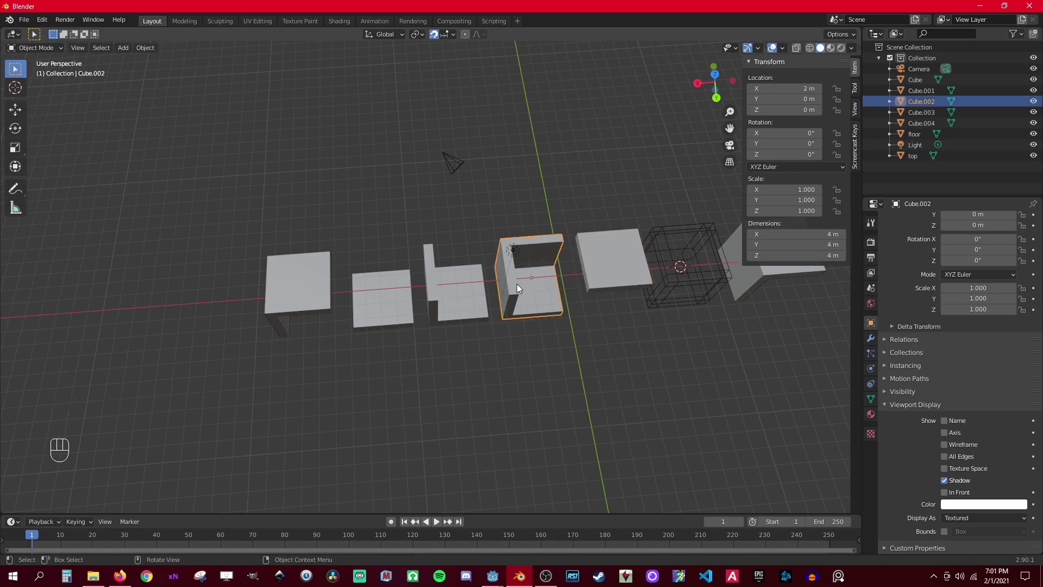
key("F2")
type("corner")
key("Return")
- Rename the flipped wall piece at the far end of the row as wall_to_roof
left_click(298, 280)
middle_click_drag(420, 286, 383, 247)
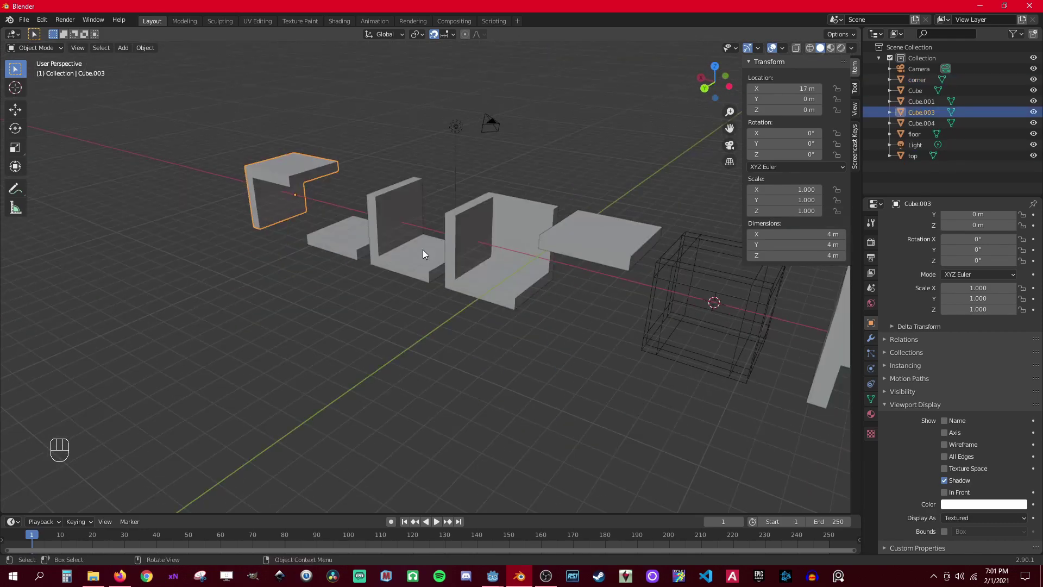
scroll(328, 294, "up", 2)
key("F2")
type("wall_to")
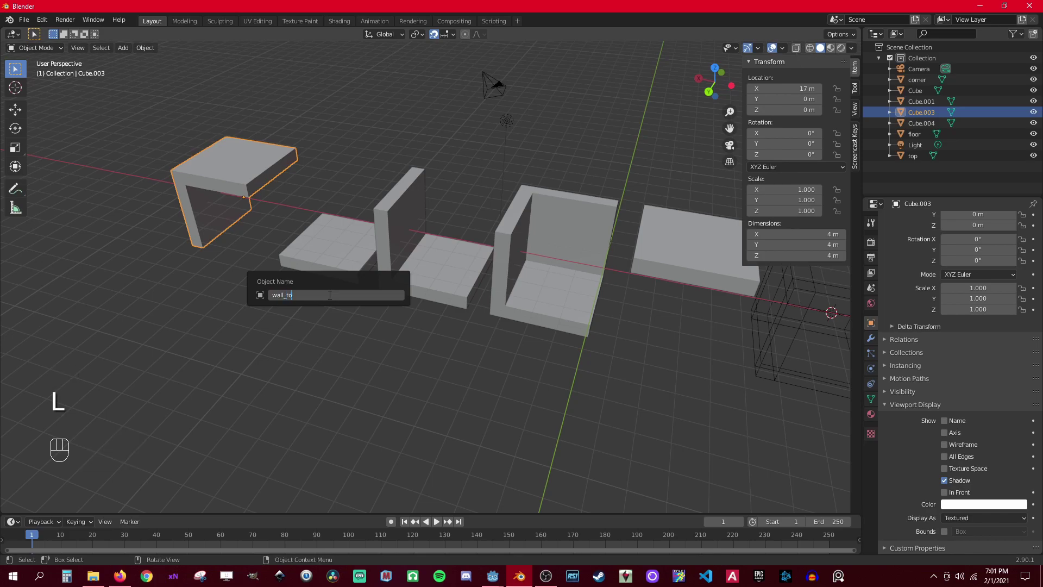
type("_roof")
key("Return")
- Rename the flipped corner piece beside the guide cube as wall_to_roof_corner
left_click(491, 289)
middle_click_drag(491, 289, 462, 255)
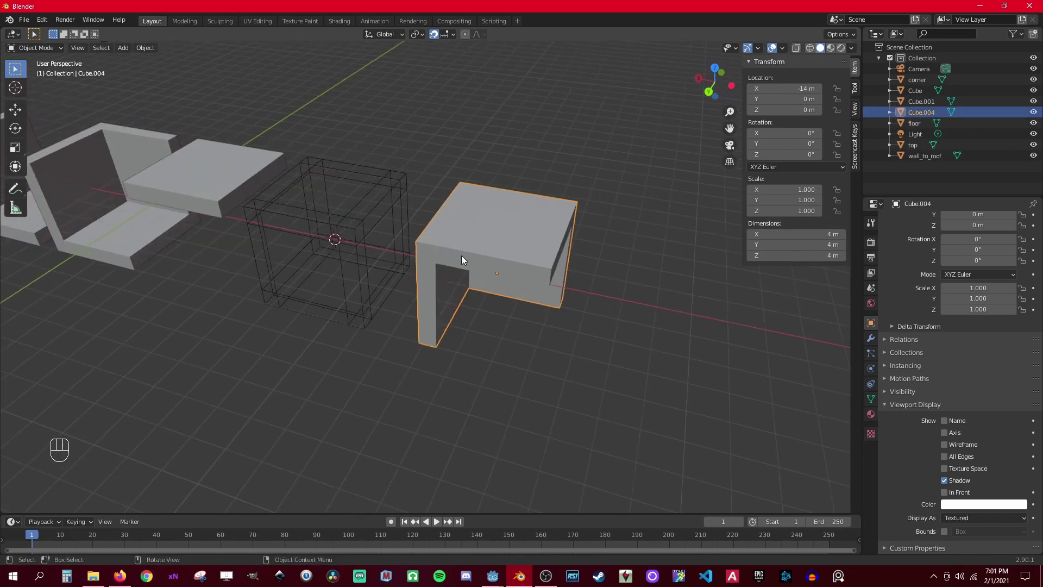
key("F2")
type("wall_to_roo")
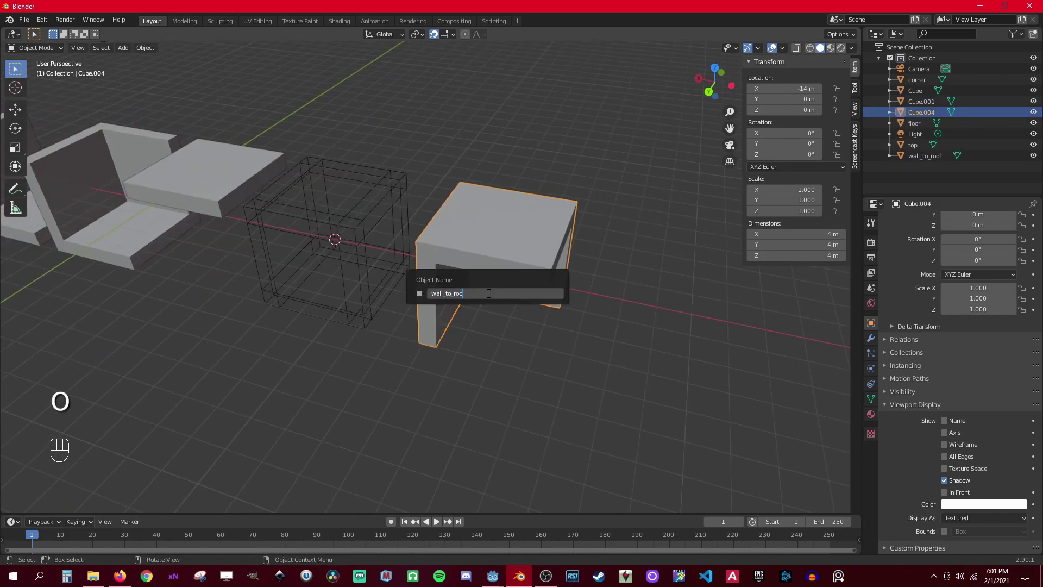
type("f_corner")
key("Return")
- Move the wall_to_roof_corner piece next to the ceiling slab and place the guide cube beyond it at X -13 m, Y -1 m, Z -1 m
scroll(488, 304, "down", 5)
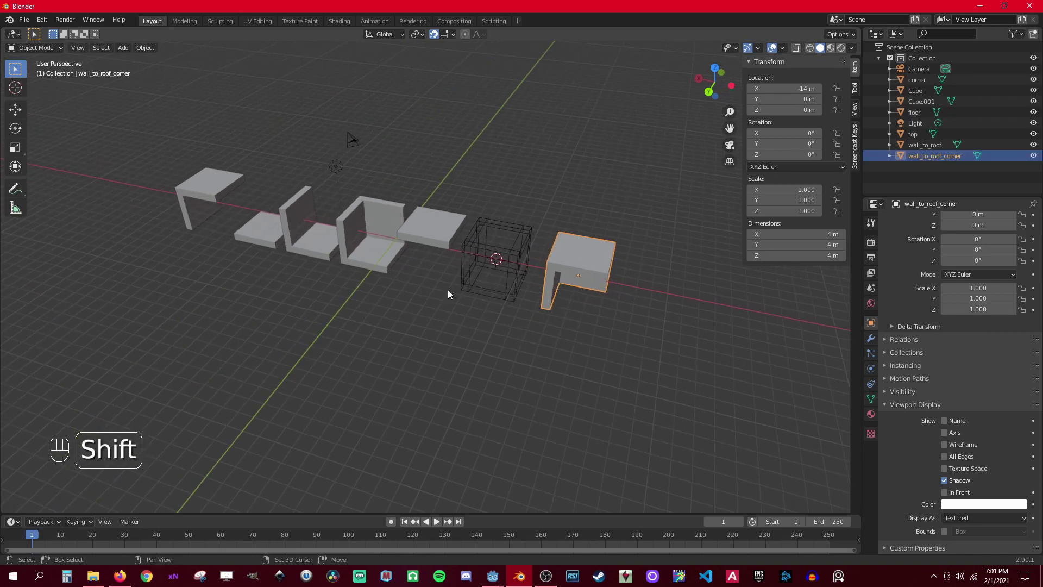
left_click(509, 269)
key("g")
left_click(656, 276)
left_click(602, 256)
key("g")
left_click(520, 262)
mouse_move(530, 304)
middle_mouse_down()
mouse_move(477, 265)
mouse_move(530, 303)
middle_mouse_up()
left_click(638, 265)
key("g")
left_click(571, 264)
middle_click_drag(461, 288, 324, 344)
scroll(467, 315, "down", 1)
- Save the file as grid_tiles.blend in the Tutorial Projects folder
left_click_drag(24, 19, 59, 94)
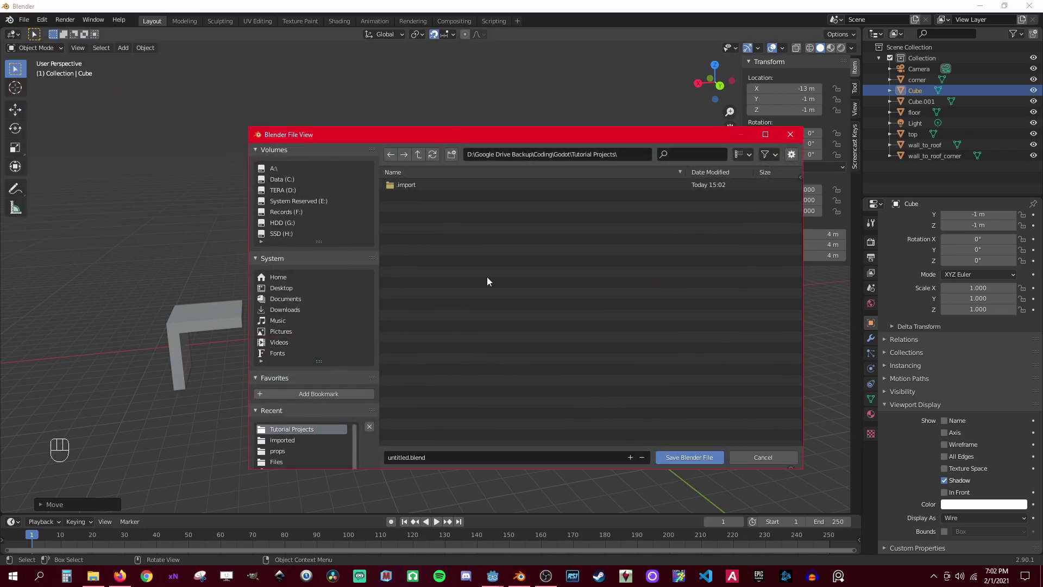
left_click(393, 457)
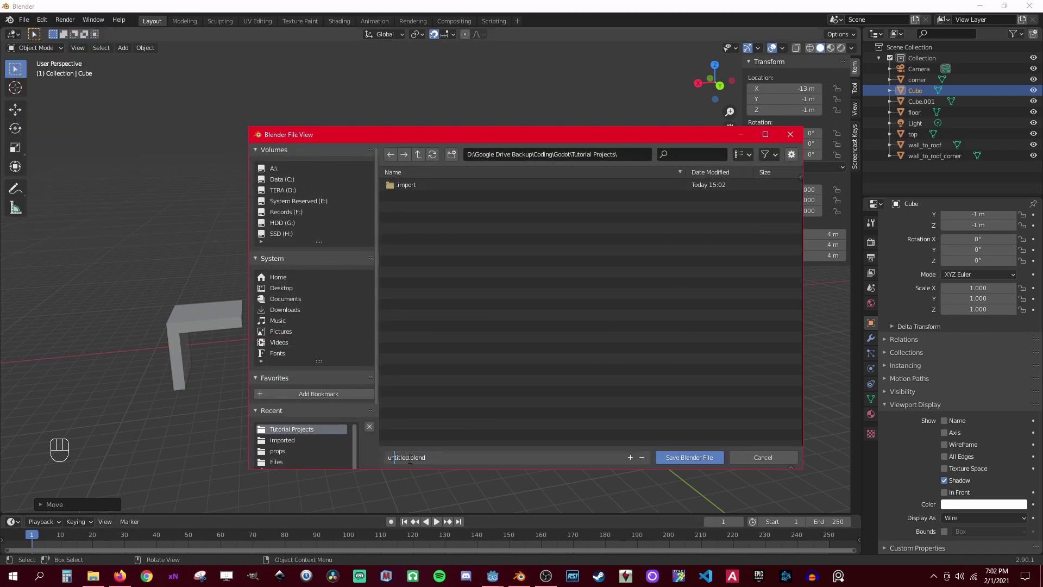
left_click_drag(409, 458, 338, 454)
type("grid_tiles")
key("Return")
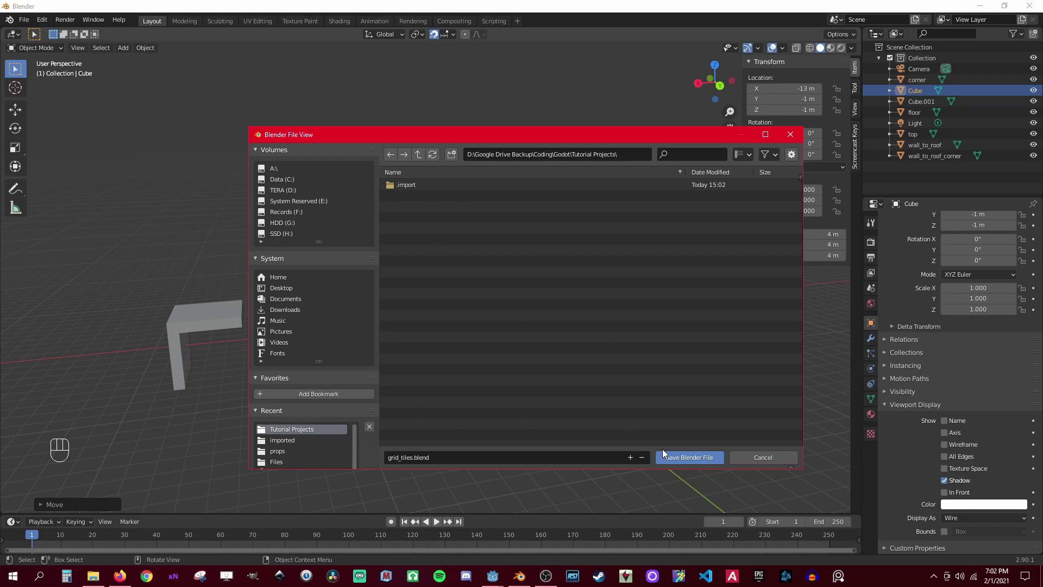
left_click(672, 456)
- Export the scene as glTF Binary (.glb) named grid_tiles into the Tutorial Projects folder
left_click(25, 20)
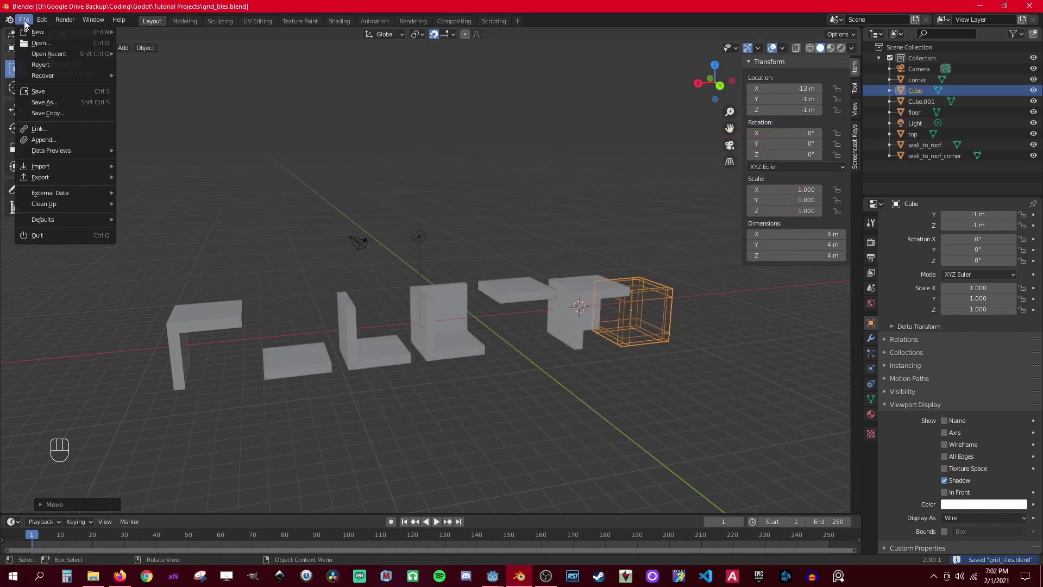
mouse_move(68, 176)
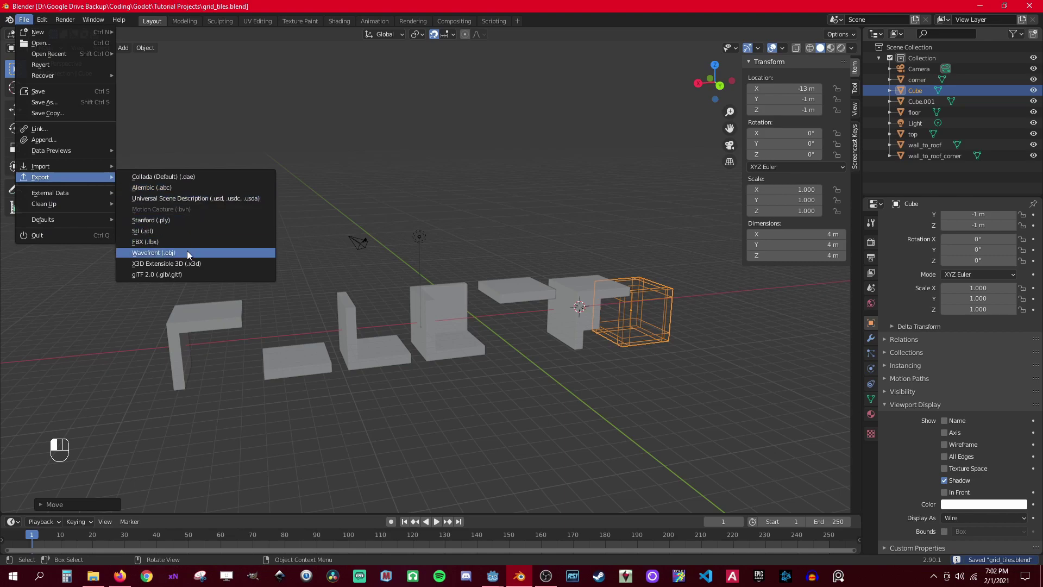
left_click(188, 276)
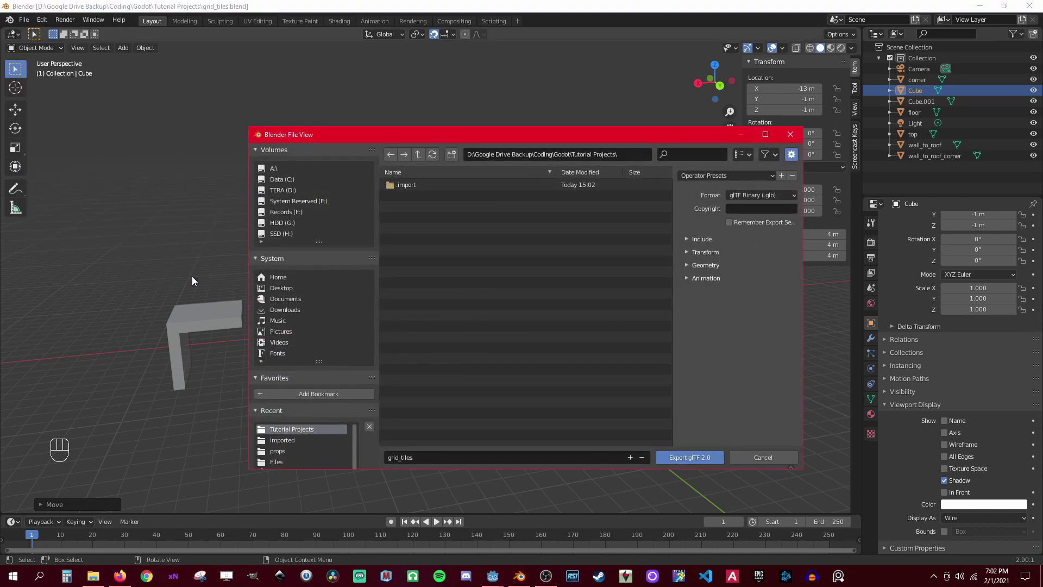
left_click(699, 458)
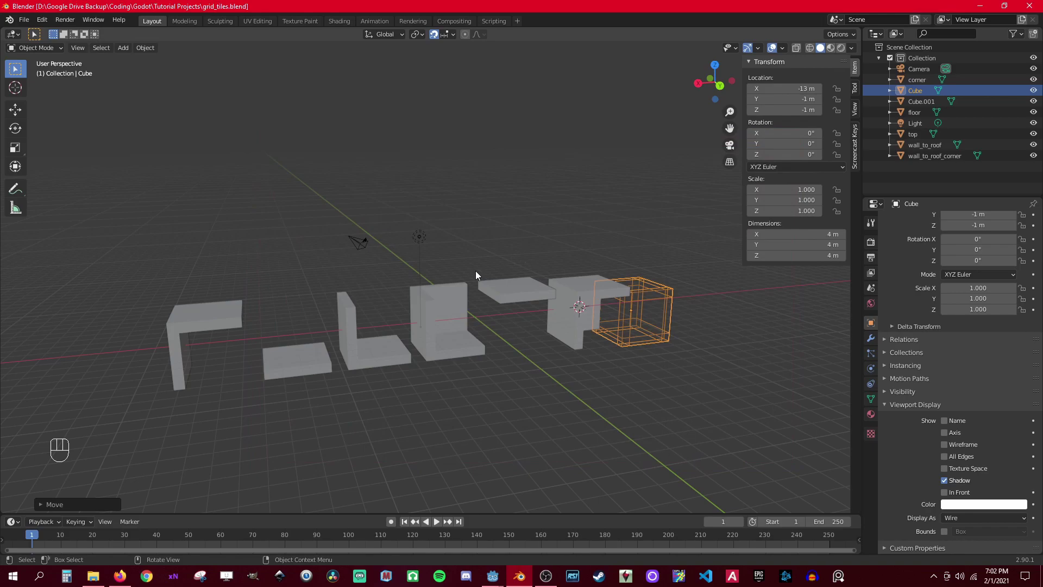
- Switch to Godot Engine with the Tutorial Projects world scene open
scroll(482, 355, "down", 5)
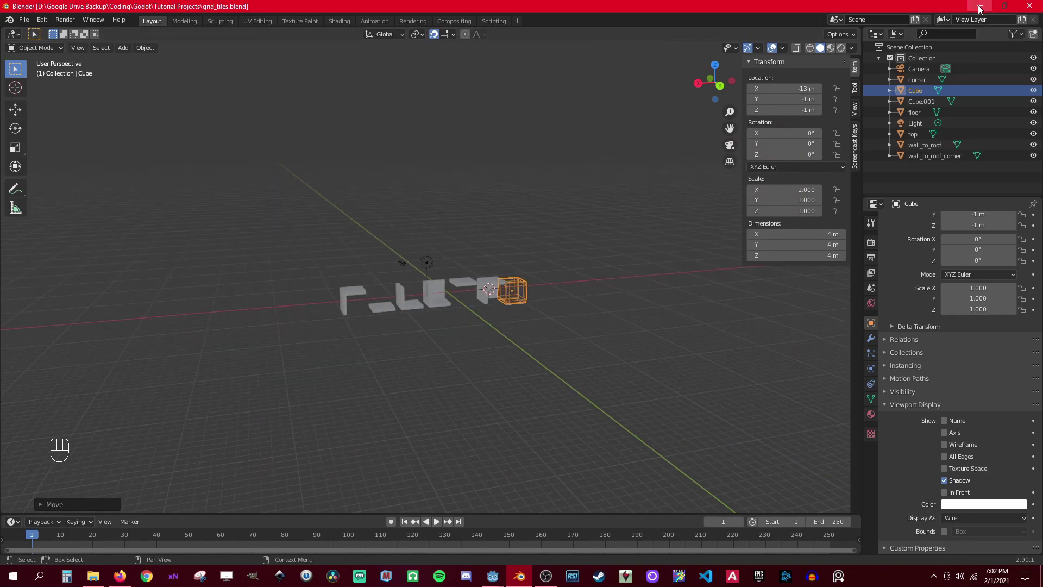
left_click(981, 7)
scroll(378, 332, "up", 6)
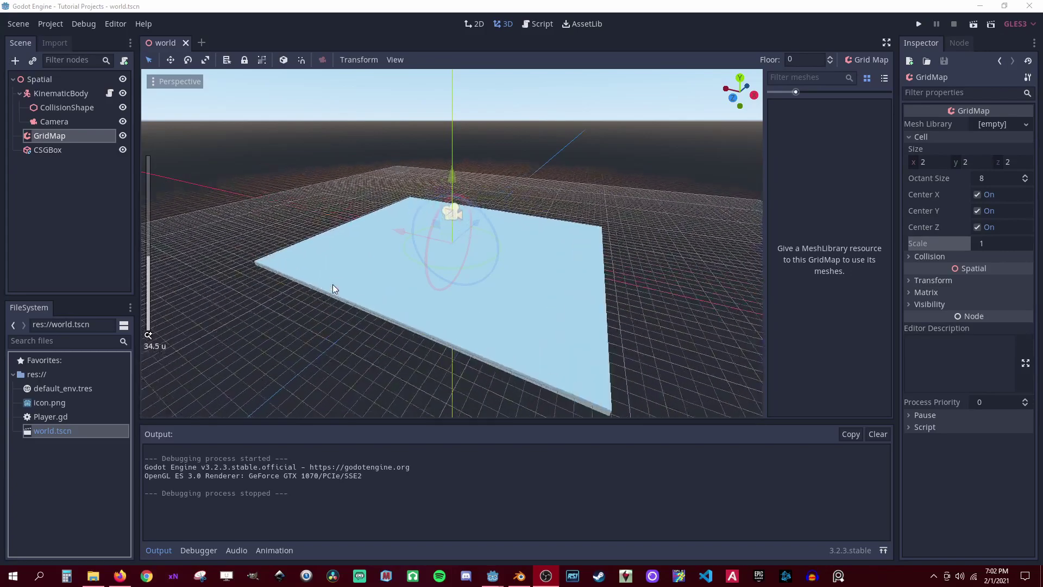
middle_click_drag(333, 288, 553, 260)
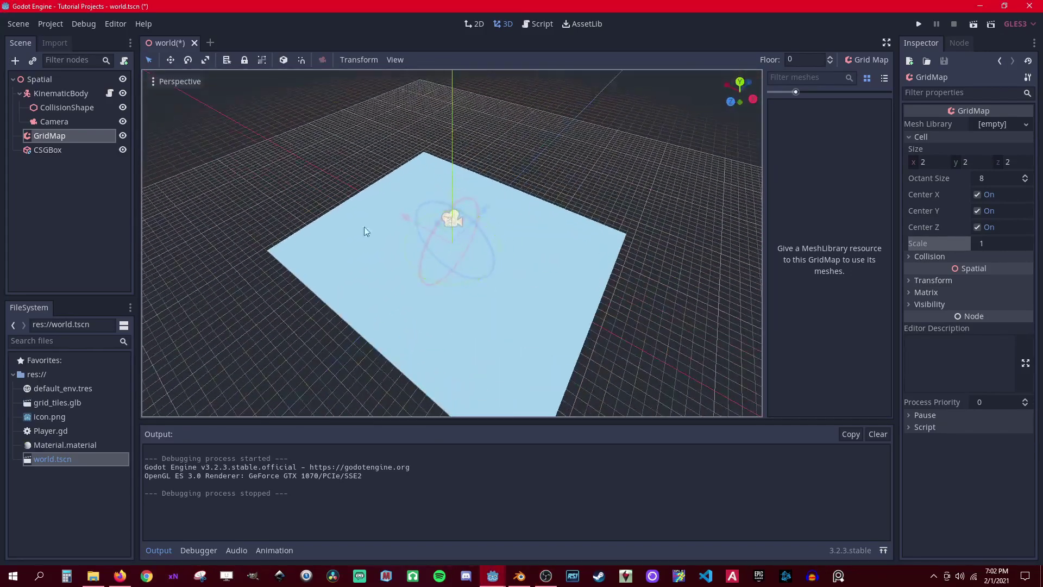
- Examine the world scene's nodes one by one: Spatial, KinematicBody, CollisionShape, Camera, GridMap and CSGBox
left_click(31, 80)
scroll(500, 240, "down", 1)
scroll(500, 240, "up", 8)
middle_click_drag(570, 339, 624, 301)
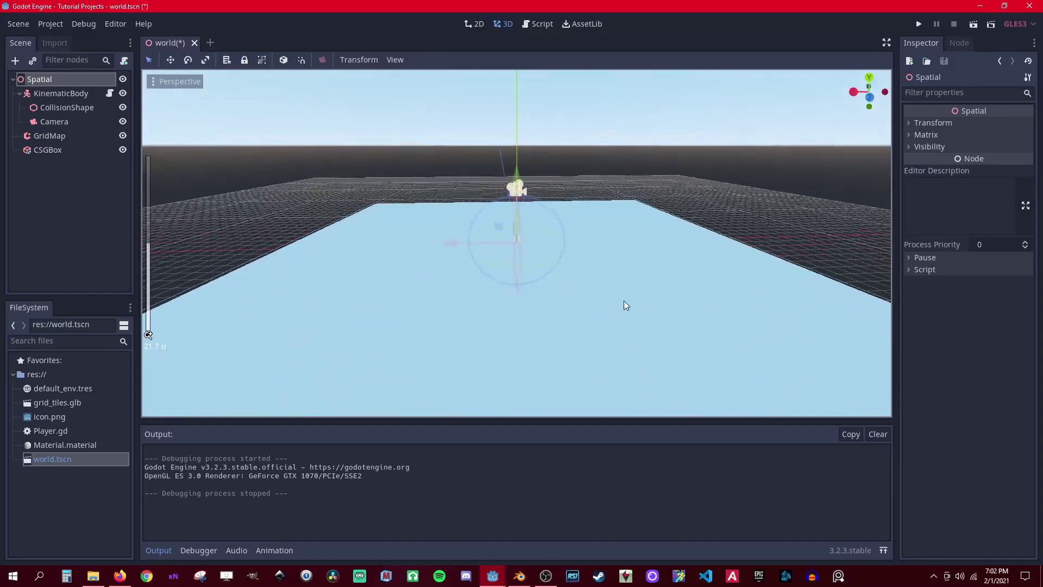
left_click(61, 93)
middle_click_drag(675, 169, 522, 261)
left_click(68, 108)
left_click(71, 122)
left_click(66, 107)
left_click(67, 93)
left_click(64, 134)
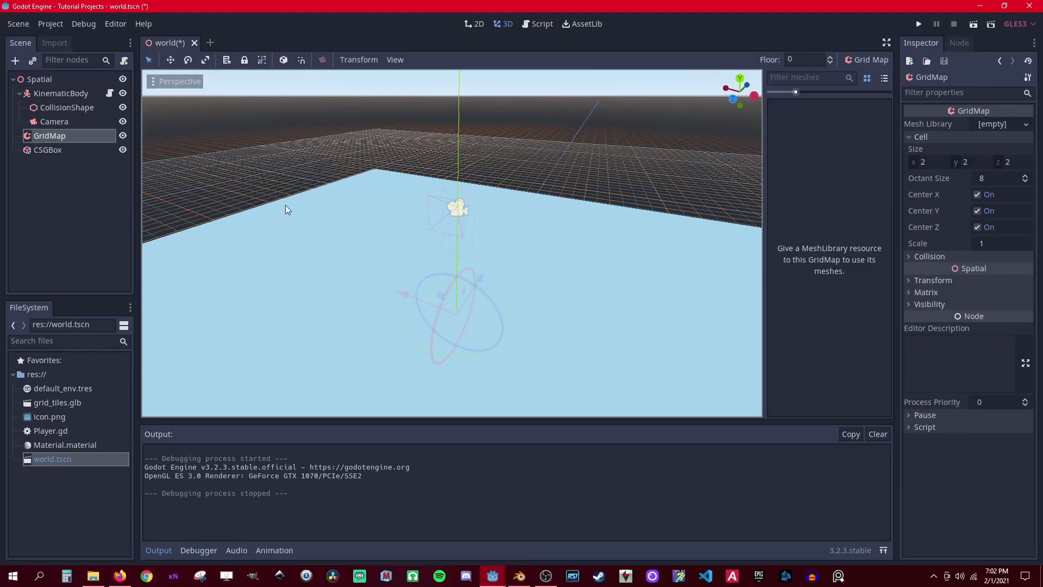
left_click(36, 150)
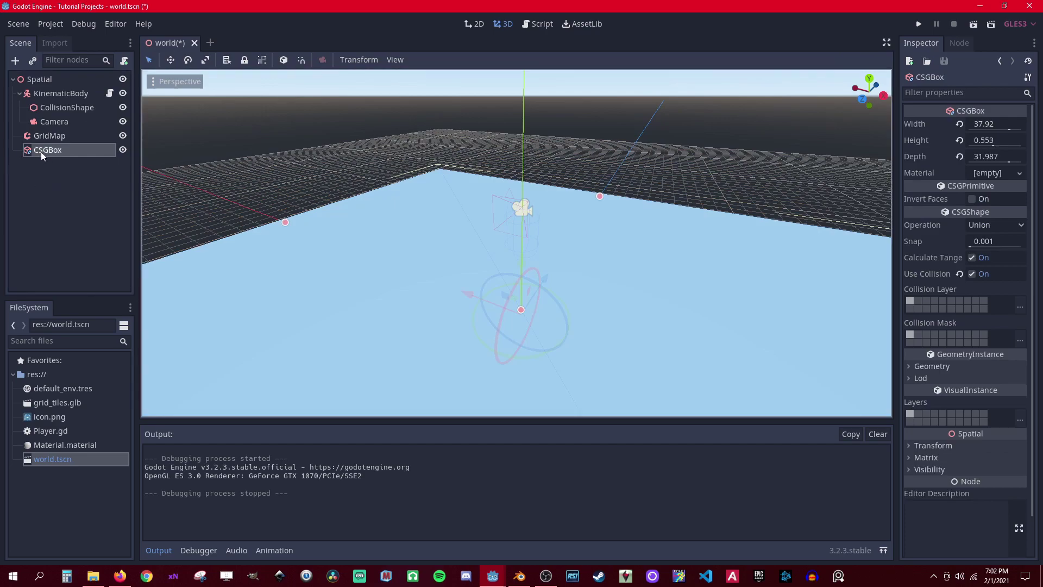
scroll(496, 269, "down", 5)
scroll(474, 306, "up", 3)
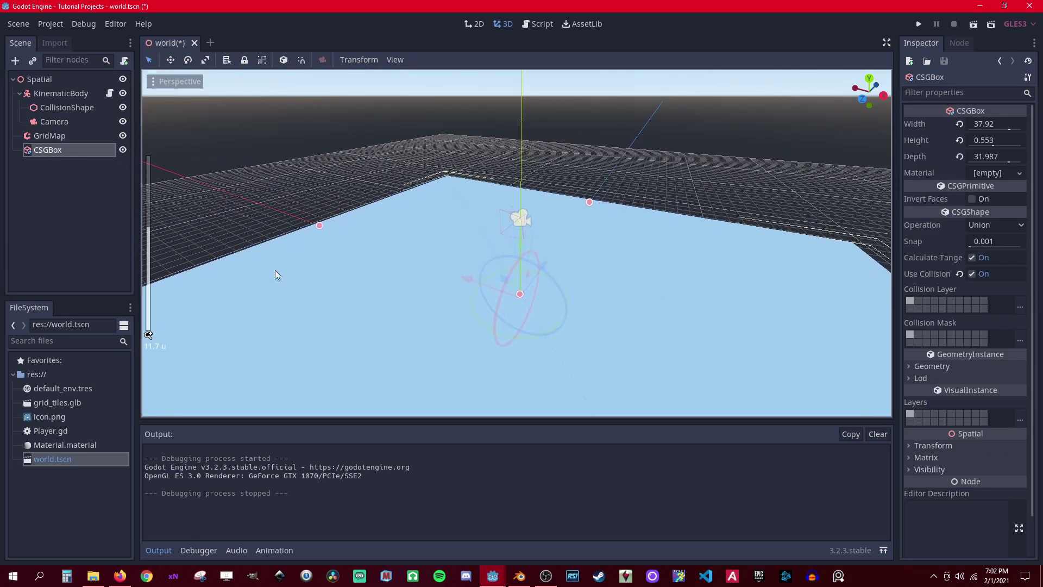
- Delete the CSGBox node from the world scene and confirm the deletion
right_click(48, 140)
left_click(36, 148)
right_click(40, 150)
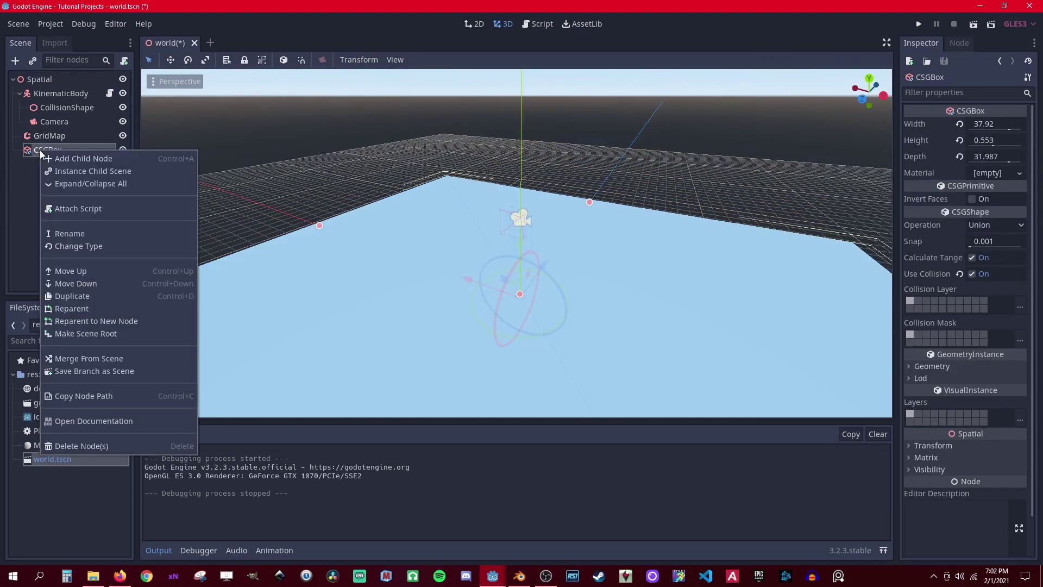
left_click(126, 443)
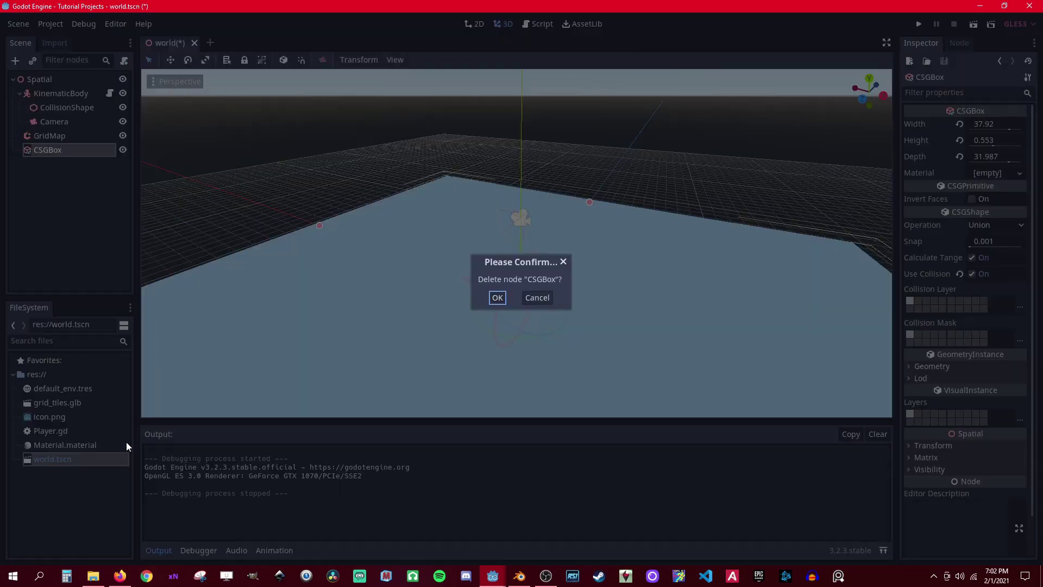
left_click(497, 298)
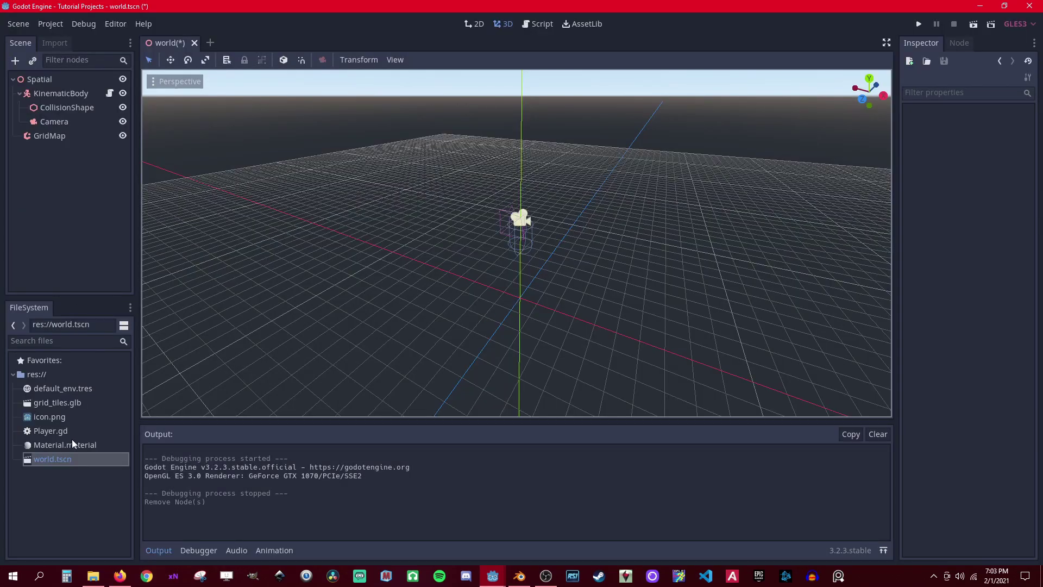
- Open the imported grid_tiles.glb scene directly, without creating a new inherited scene
left_click(69, 402)
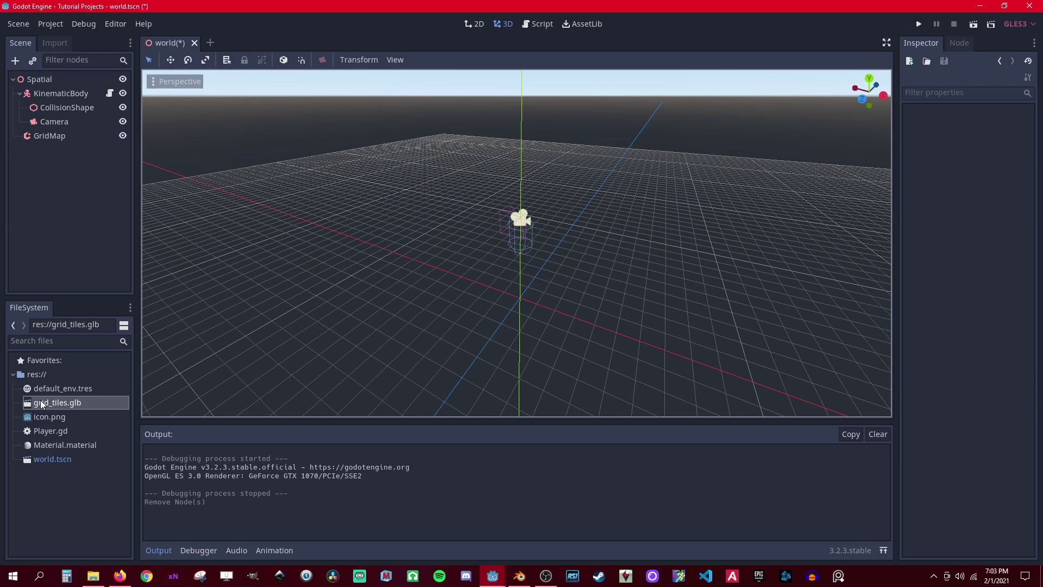
double_click(77, 409)
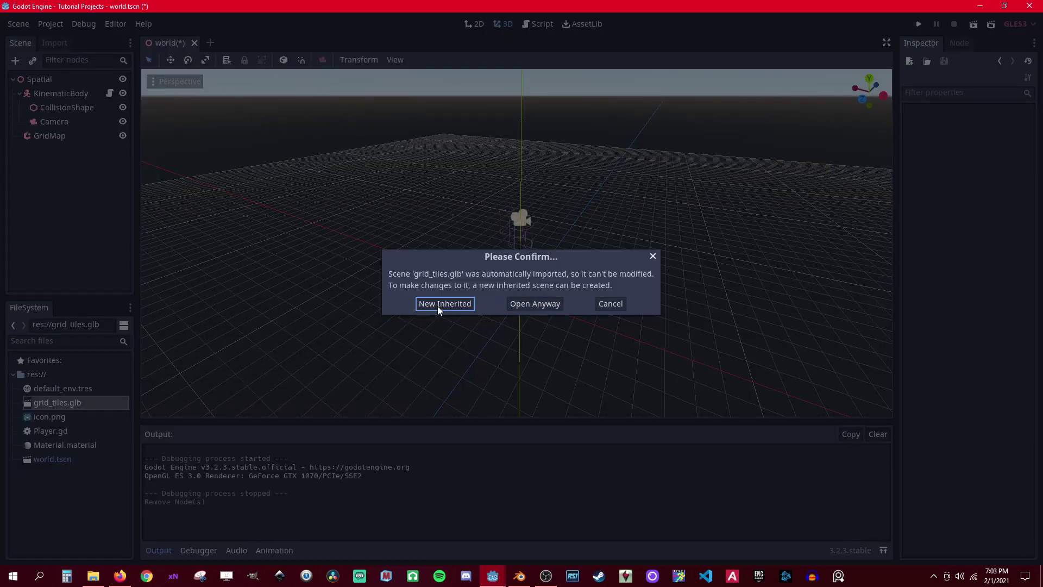
left_click(535, 303)
- Create a trimesh static body for the wall_to_roof mesh
scroll(346, 277, "down", 2)
middle_click_drag(347, 277, 514, 259)
scroll(514, 317, "down", 2)
scroll(514, 258, "down", 1)
left_click(514, 232)
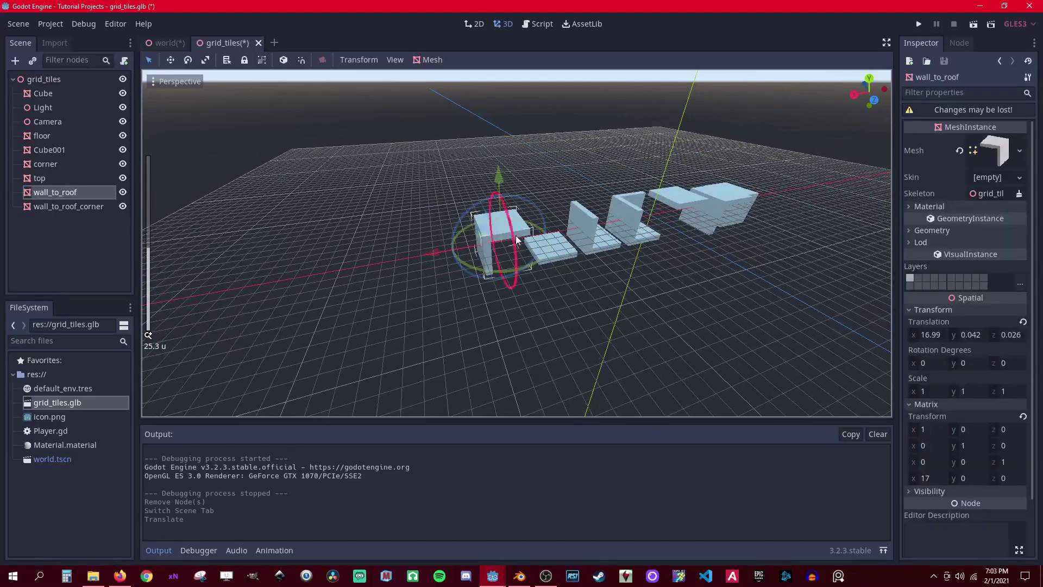
middle_click_drag(695, 269, 666, 278)
left_click(420, 60)
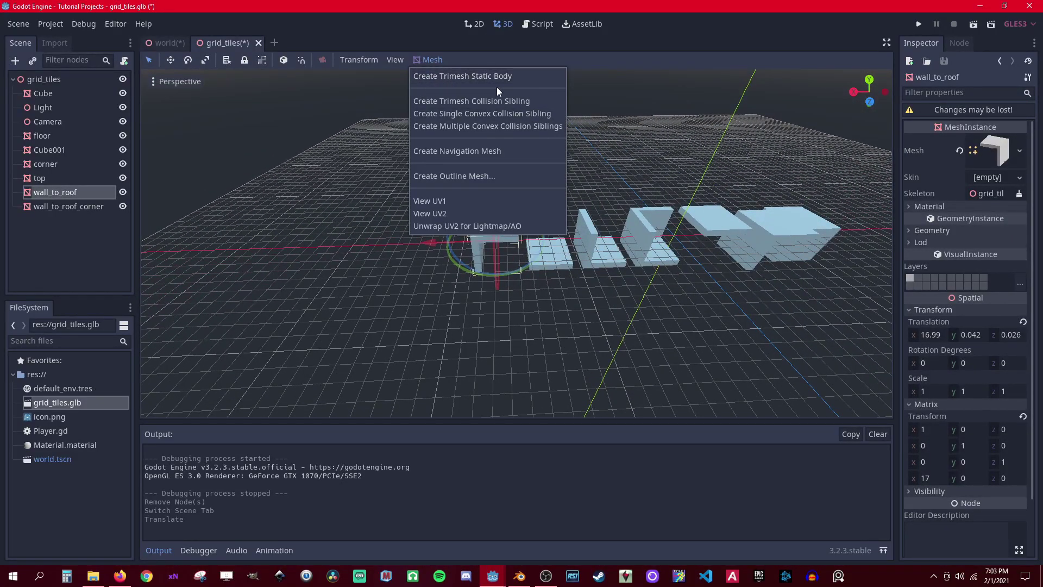
left_click(456, 76)
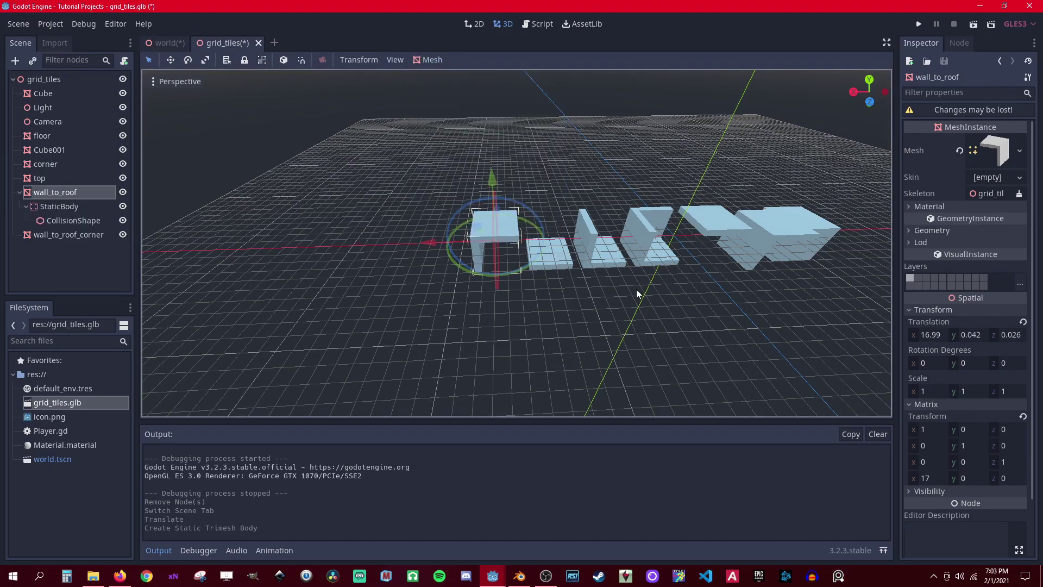
- Create a trimesh static body for the floor mesh
scroll(624, 288, "up", 5)
scroll(476, 335, "down", 4)
left_click(432, 270)
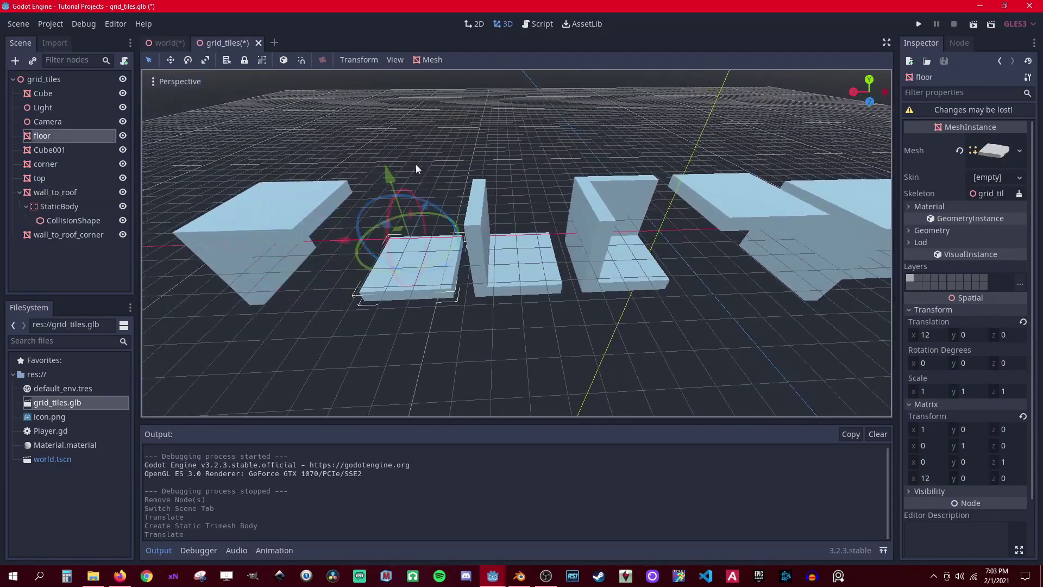
left_click(432, 59)
left_click(478, 75)
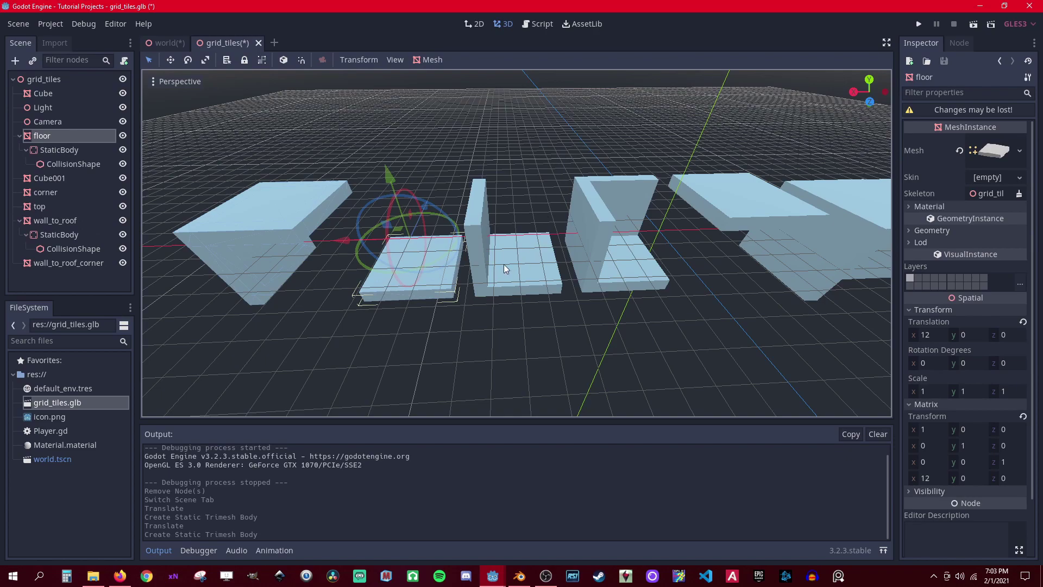
- Create a trimesh static body for the Cube001 mesh and view its new StaticBody node
left_click(504, 264)
left_click(432, 60)
left_click(478, 75)
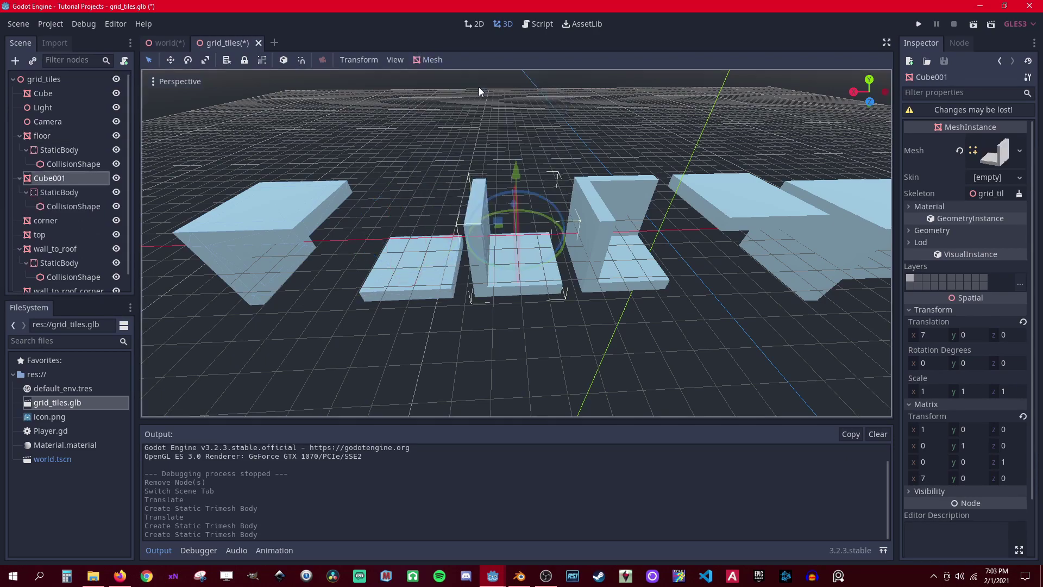
left_click(59, 198)
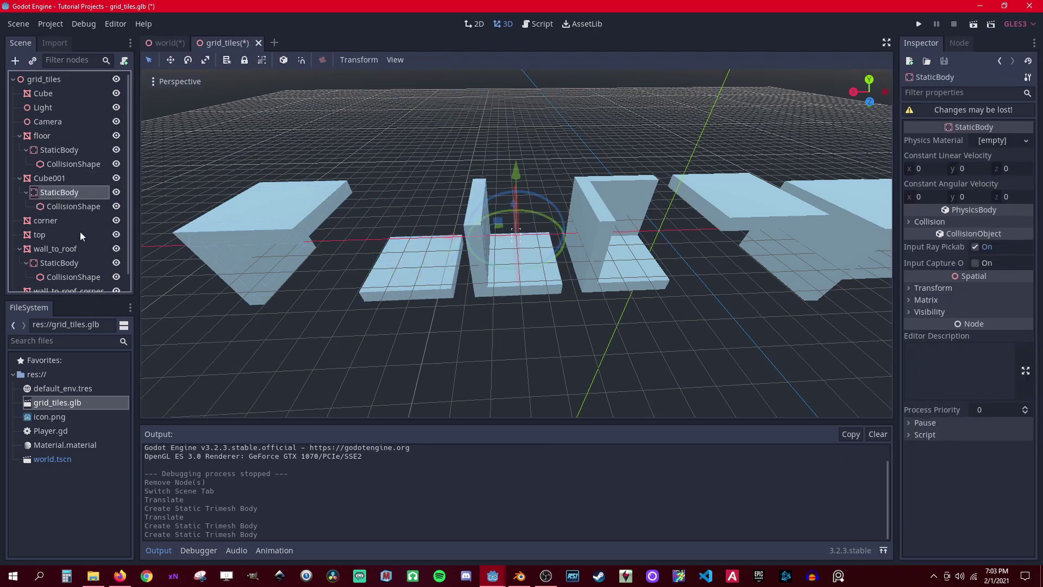
scroll(78, 233, "down", 1)
scroll(415, 332, "down", 6)
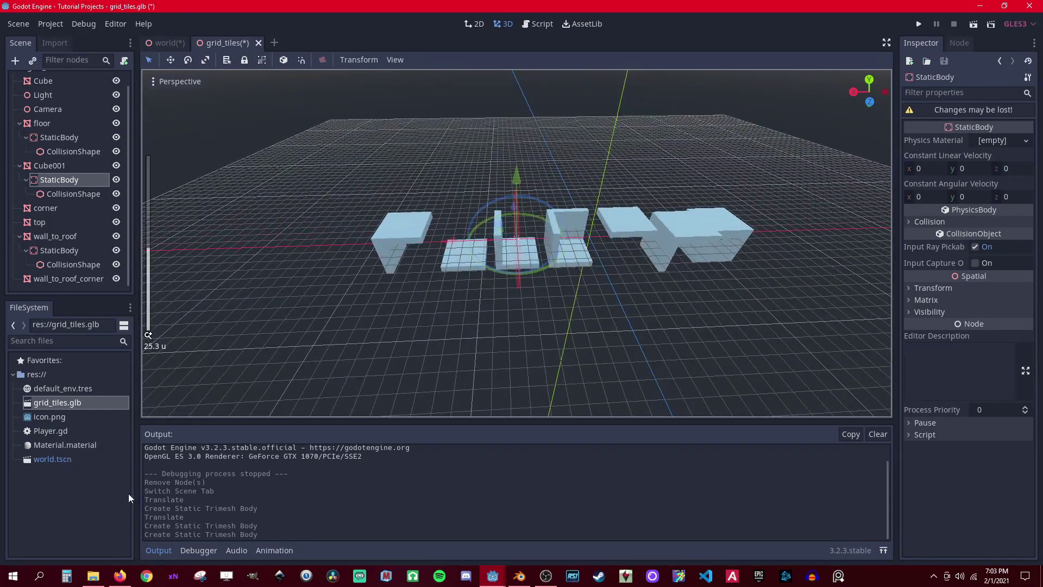
- Open the project's res:// folder in the file manager and move its window aside to make room for the EditorTools folder
left_click(105, 578)
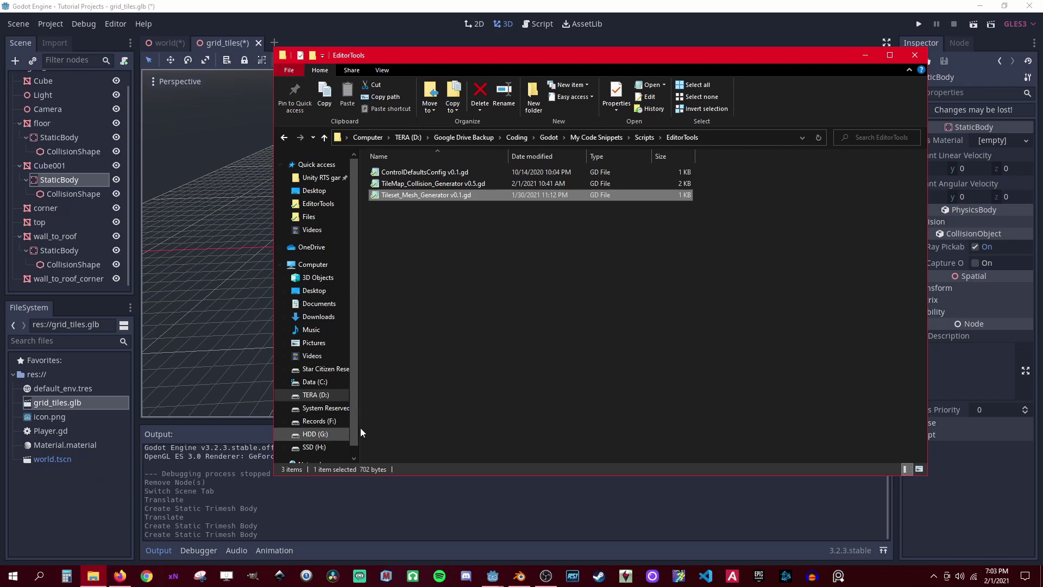
left_click(87, 408)
right_click(60, 372)
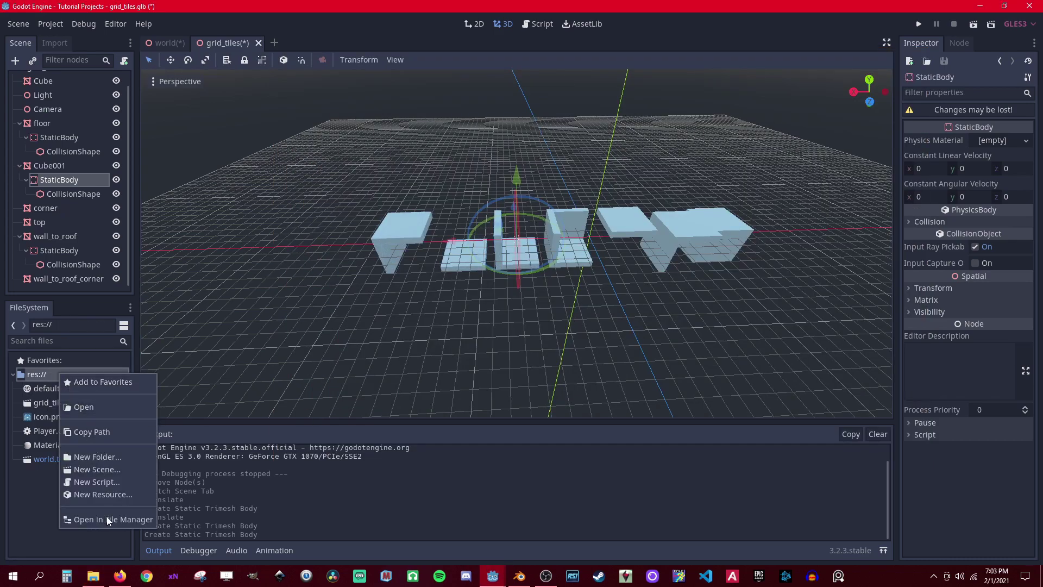
left_click(138, 522)
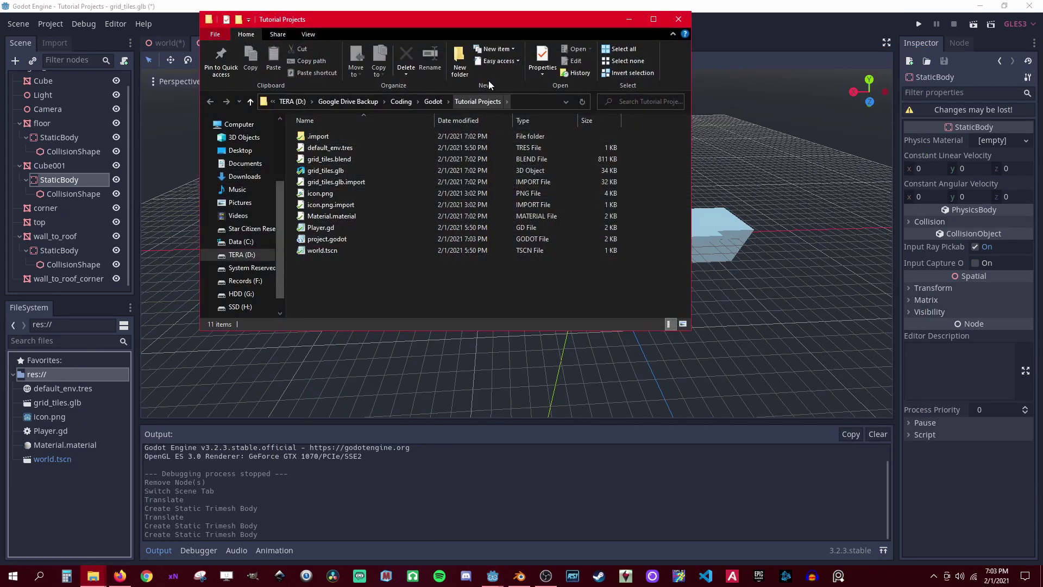
left_click_drag(478, 26, 193, 136)
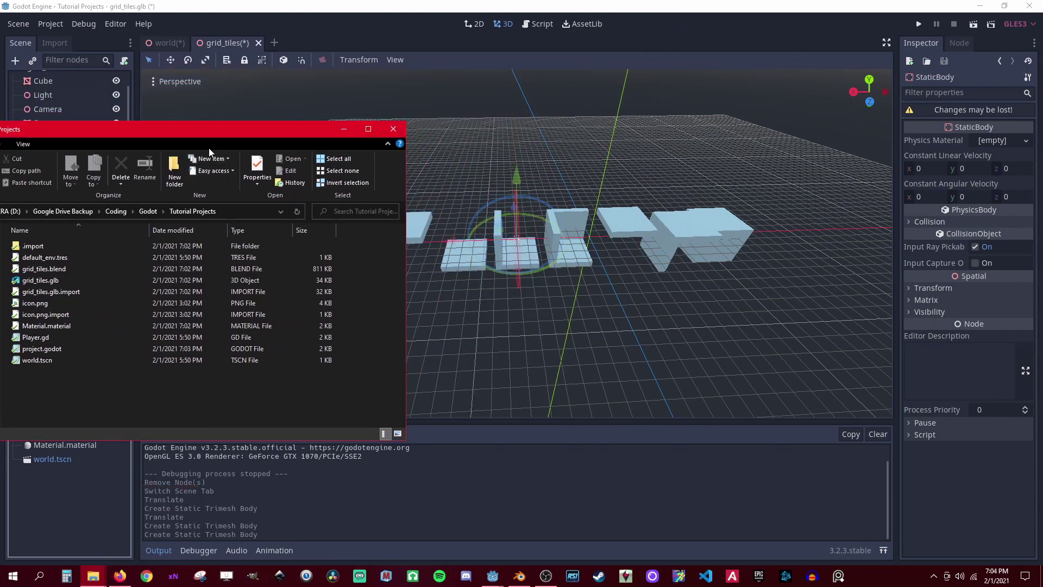
left_click_drag(218, 120, 534, 113)
- Copy the Tileset_Mesh_Generator v0.1.gd script from the EditorTools folder into the Tutorial Projects folder and return to Godot
left_click(93, 575)
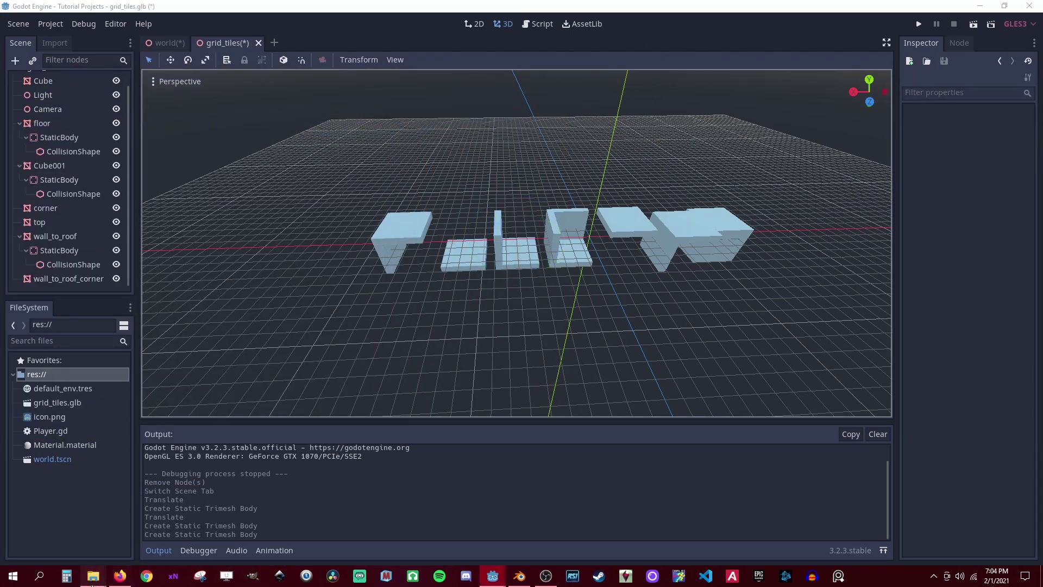
left_click(140, 506)
mouse_move(87, 576)
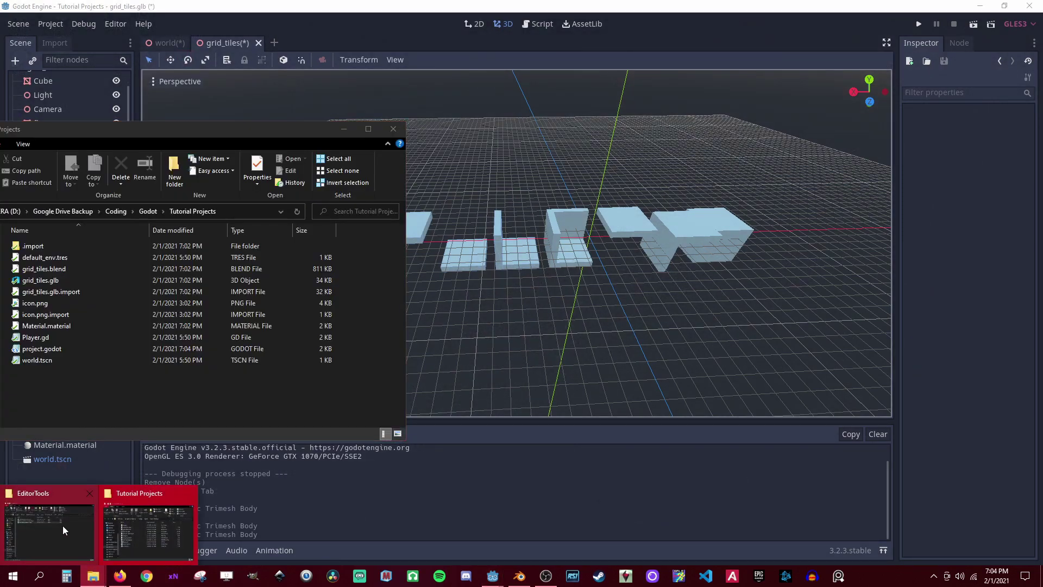
left_click(60, 525)
left_click_drag(419, 197, 38, 399)
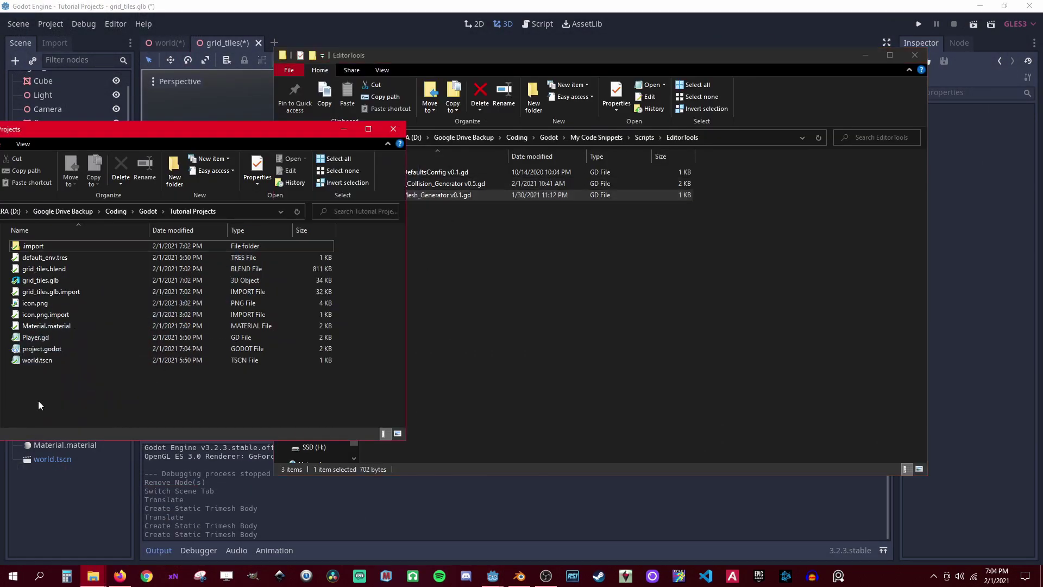
left_click(909, 55)
left_click_drag(201, 134, 561, 123)
left_click(45, 501)
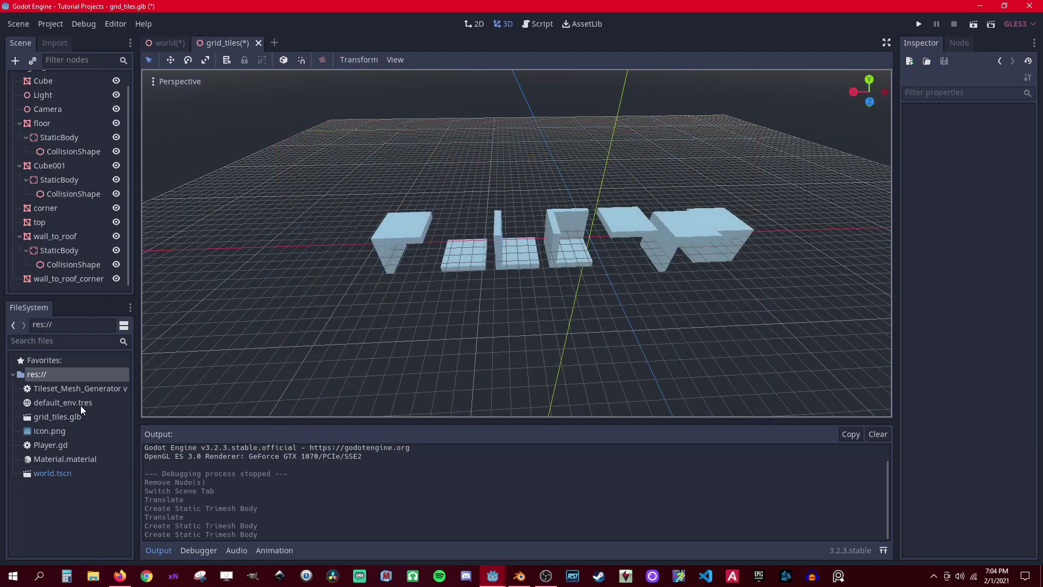
- Select the grid_tiles root node and collapse the floor, Cube001 and wall_to_roof branches in the scene tree
left_click(83, 389)
scroll(65, 187, "up", 1)
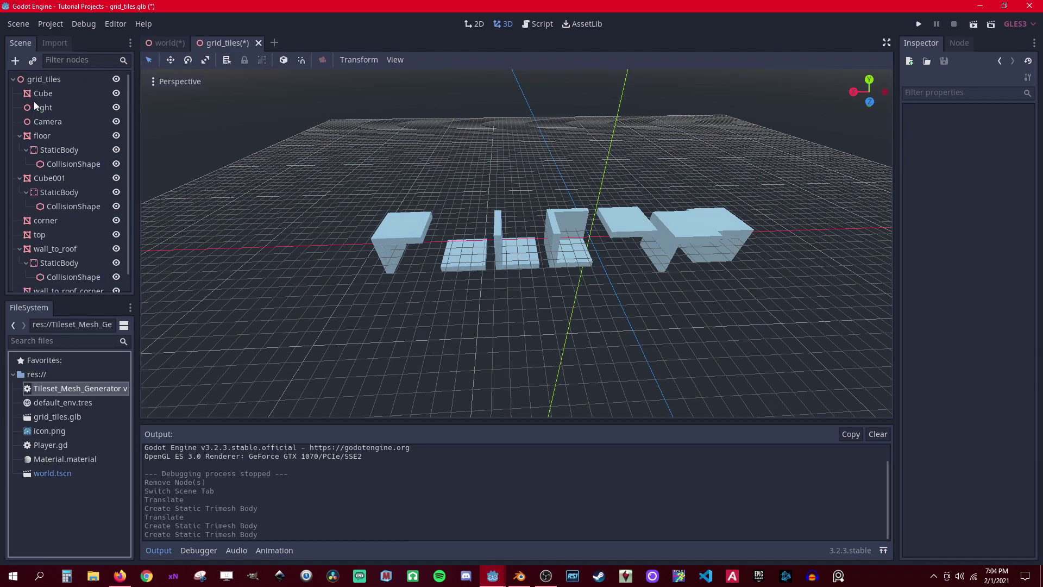
left_click(48, 82)
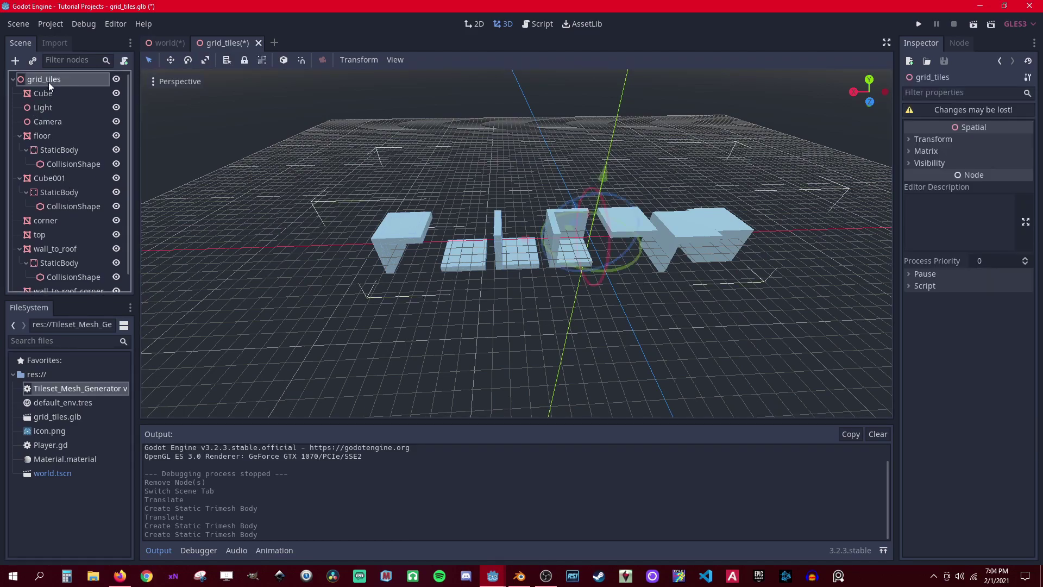
left_click(19, 136)
left_click(21, 151)
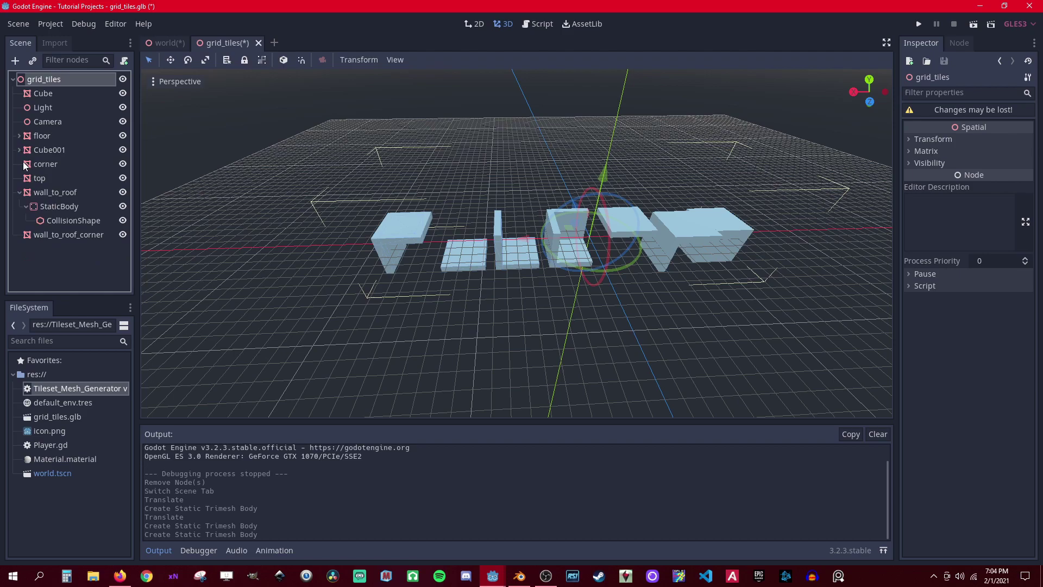
left_click(20, 192)
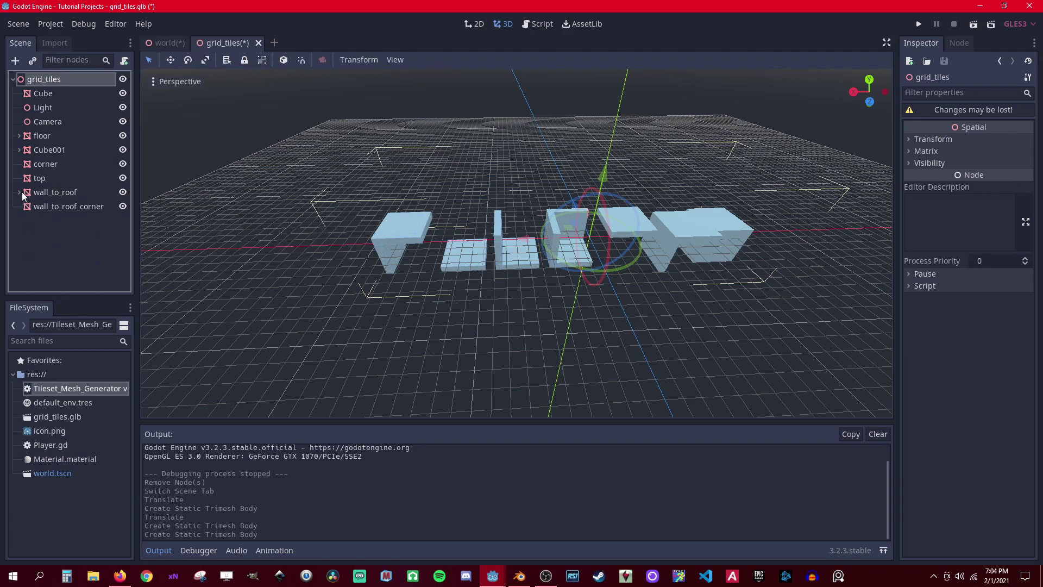
- Attach the existing Tileset_Mesh_Generator v0.1.gd script to the grid_tiles root node
left_click(125, 61)
left_click(610, 298)
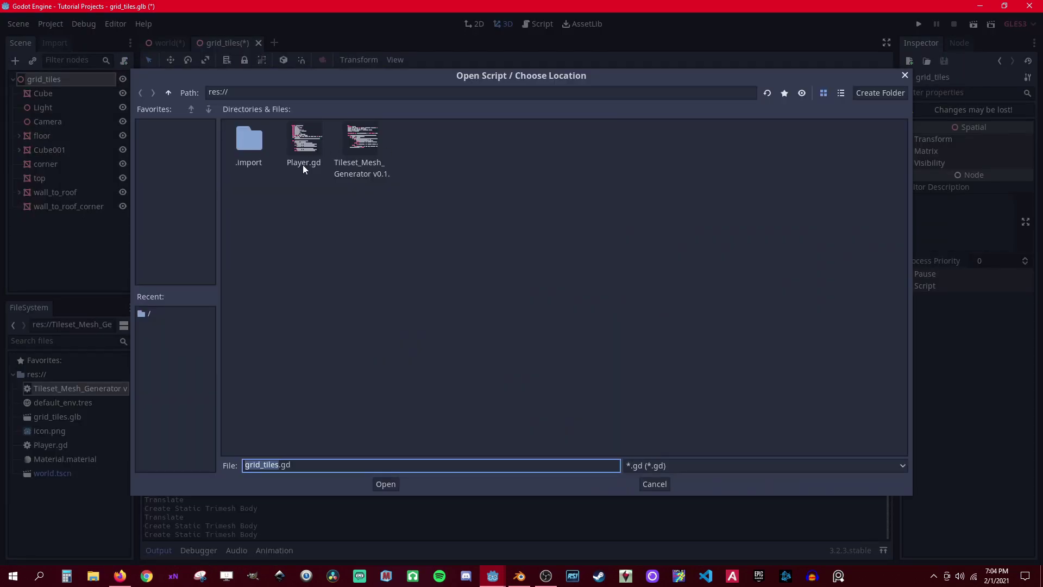
double_click(355, 144)
left_click(471, 361)
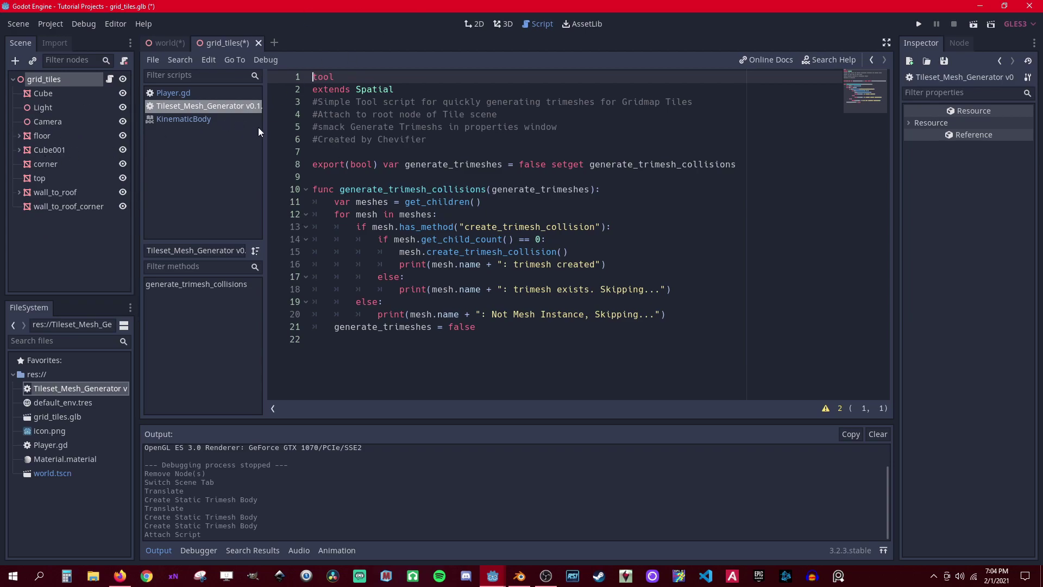
- Examine the open script and documentation pages and the properties of the grid_tiles root, Light and Camera nodes
left_click(164, 95)
left_click(201, 119)
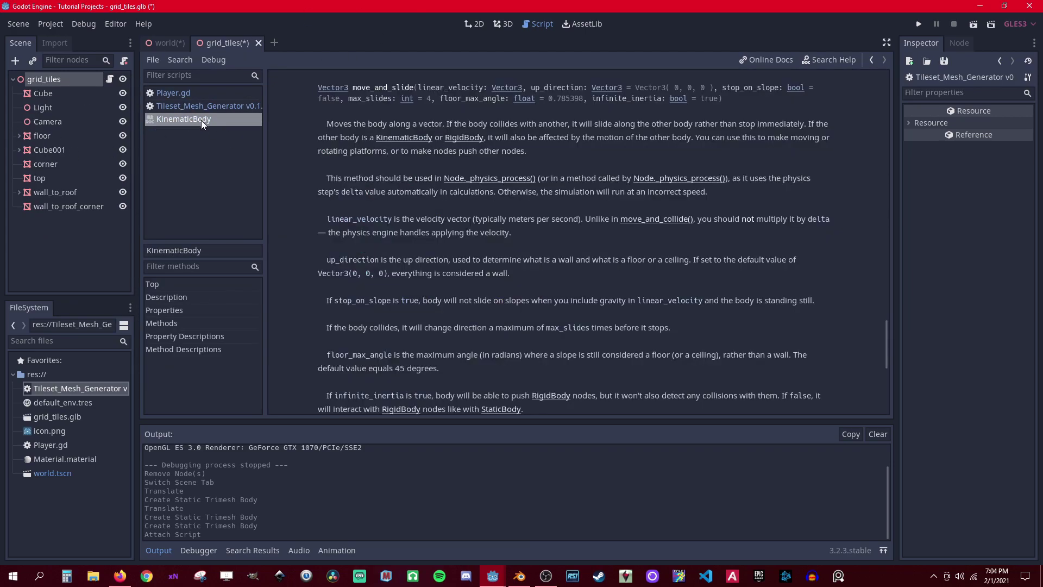
left_click(68, 80)
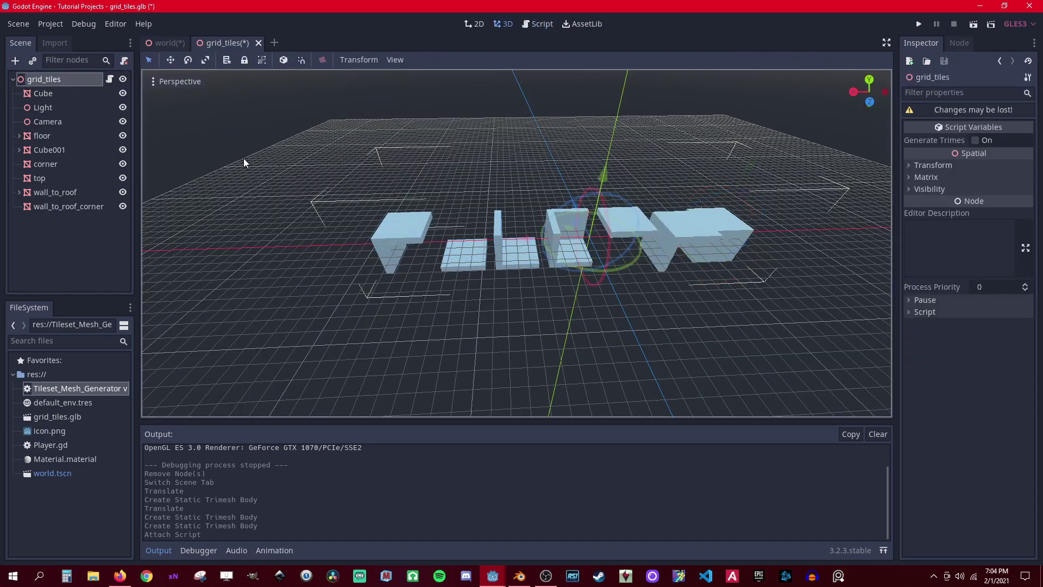
left_click(28, 110)
left_click(31, 119)
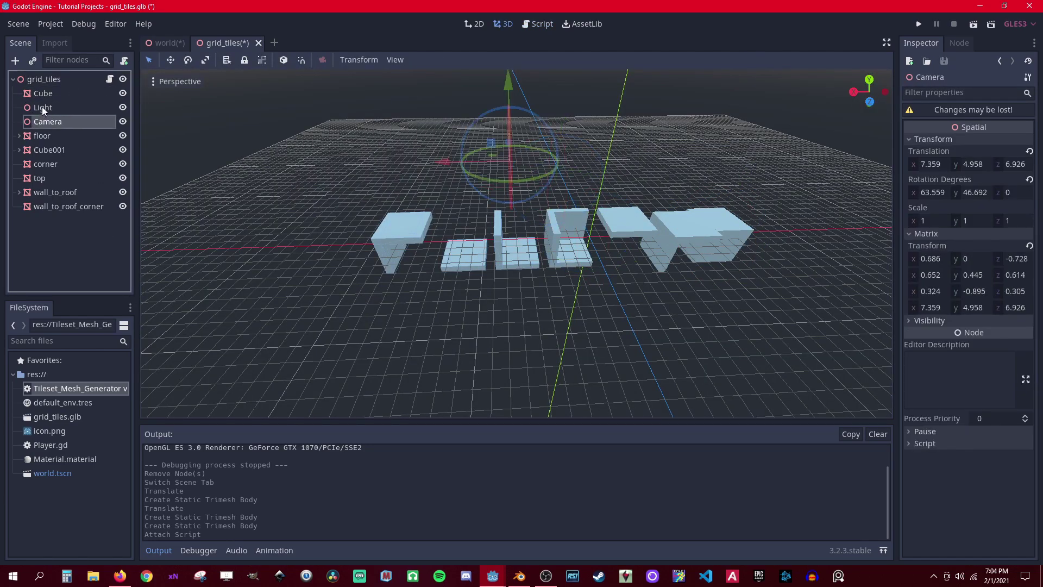
key("Up")
left_click(52, 122)
left_click(51, 107)
left_click(55, 123)
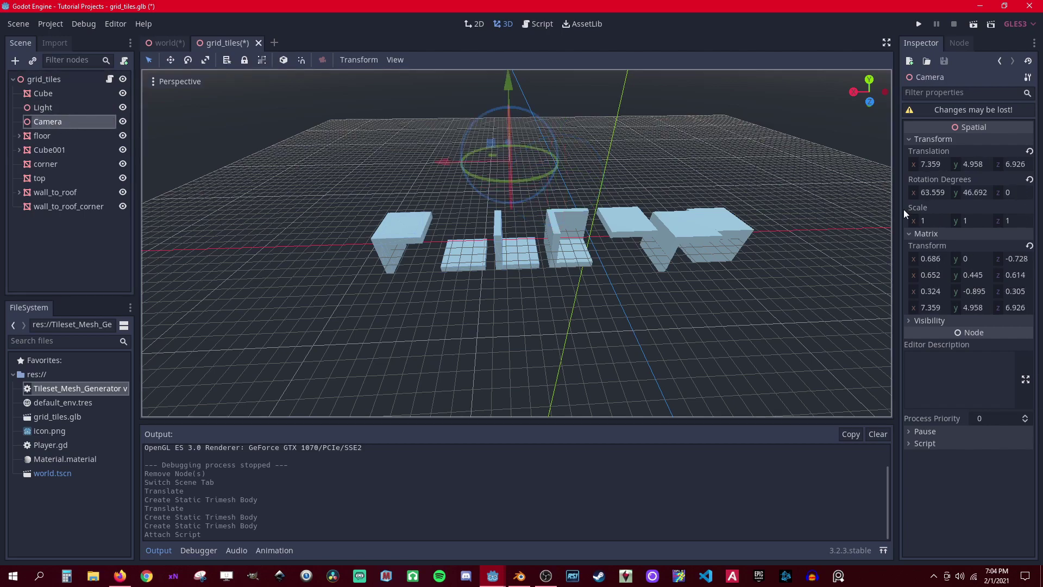
- Turn on the Generate Trimeshes script variable of the grid_tiles root node to create the missing collision bodies
left_click(60, 81)
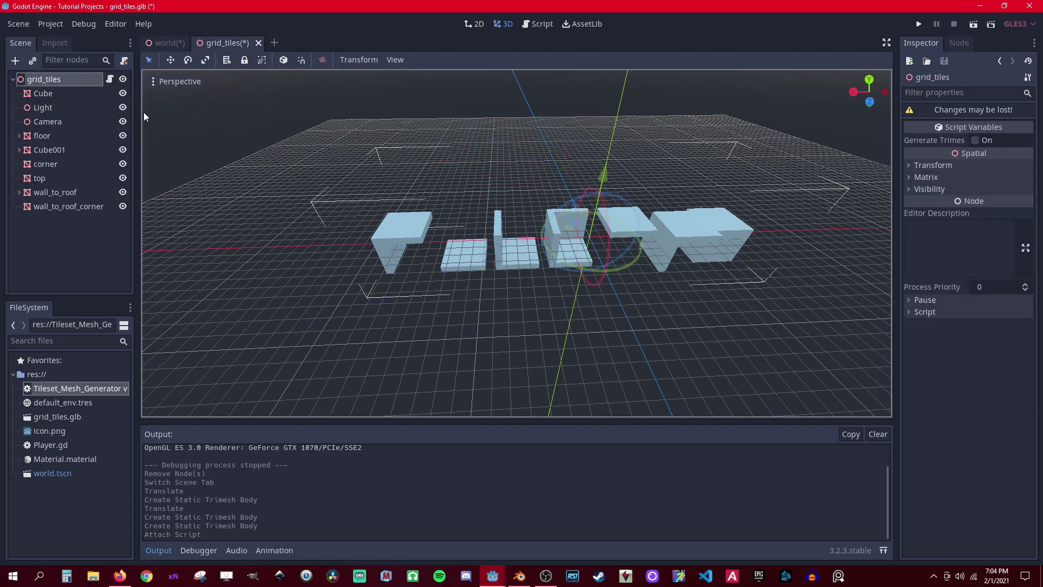
left_click(975, 141)
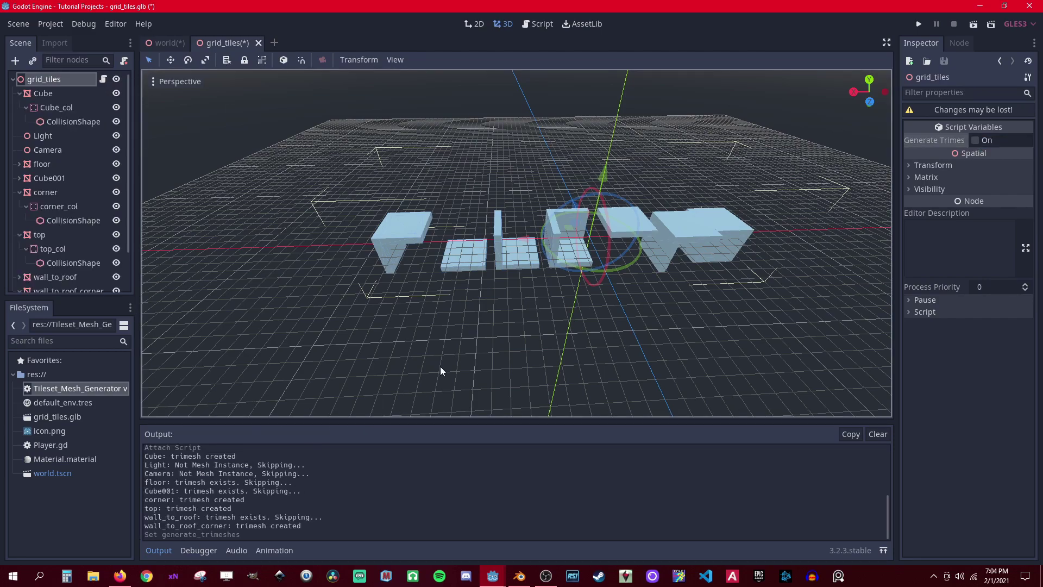
- Inspect the generation output and the tile pieces from several distances and angles
scroll(580, 217, "up", 4)
scroll(580, 214, "up", 10)
scroll(475, 285, "down", 4)
middle_click_drag(506, 305, 527, 250)
scroll(478, 294, "down", 15)
scroll(478, 293, "up", 12)
scroll(469, 278, "down", 8)
scroll(511, 265, "up", 3)
scroll(427, 213, "down", 14)
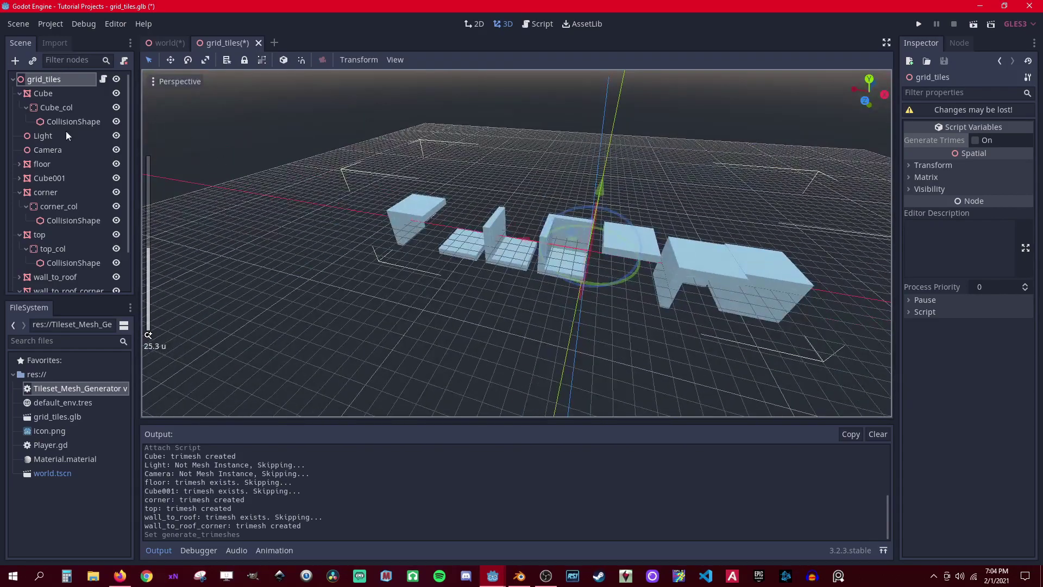
- Convert the grid_tiles scene to a MeshLibrary saved as grid_tileset.meshlib in res://, with Merge With Existing on
left_click(33, 24)
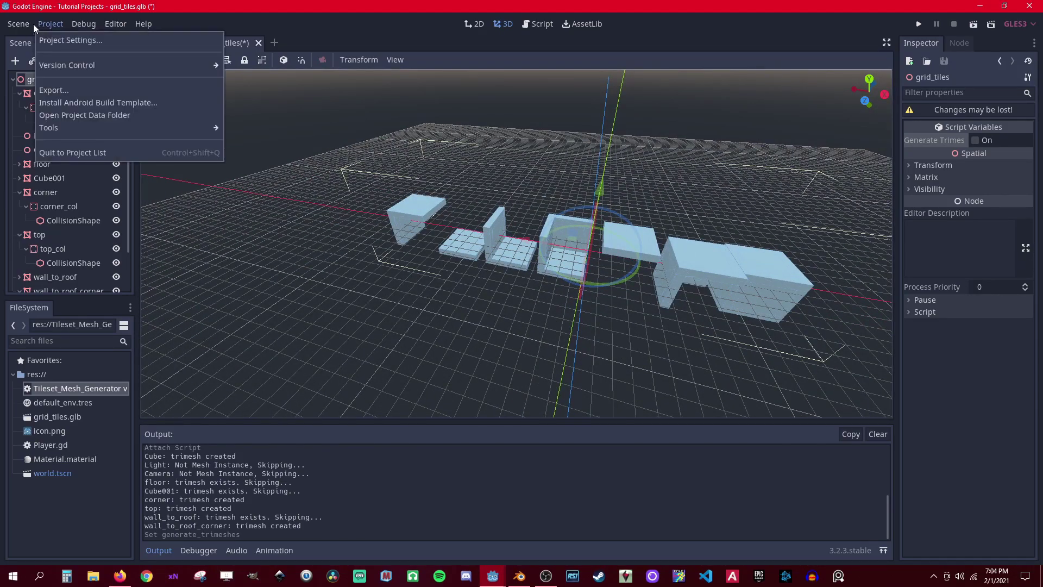
mouse_move(25, 24)
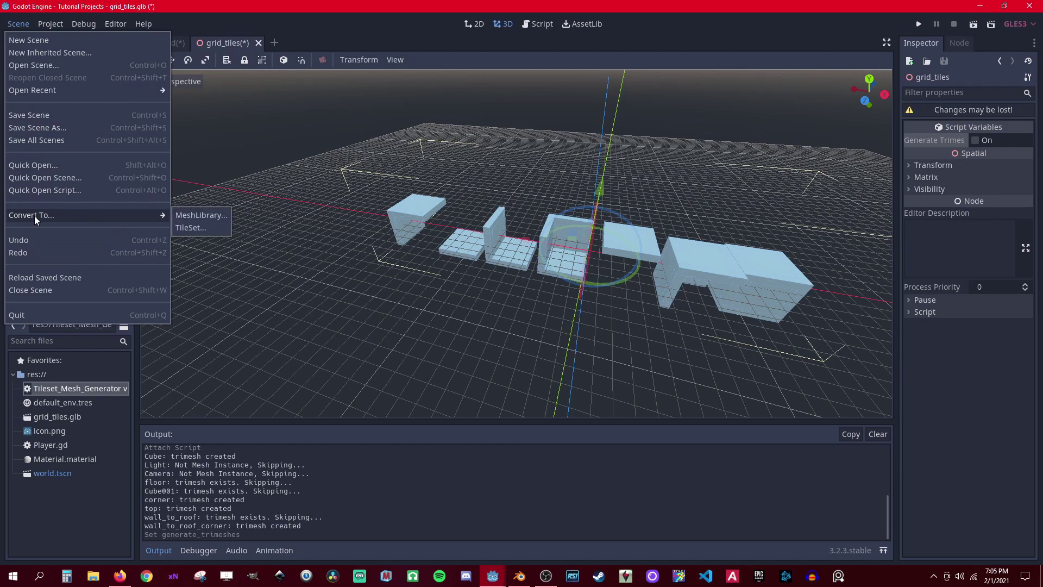
mouse_move(34, 216)
left_click(200, 215)
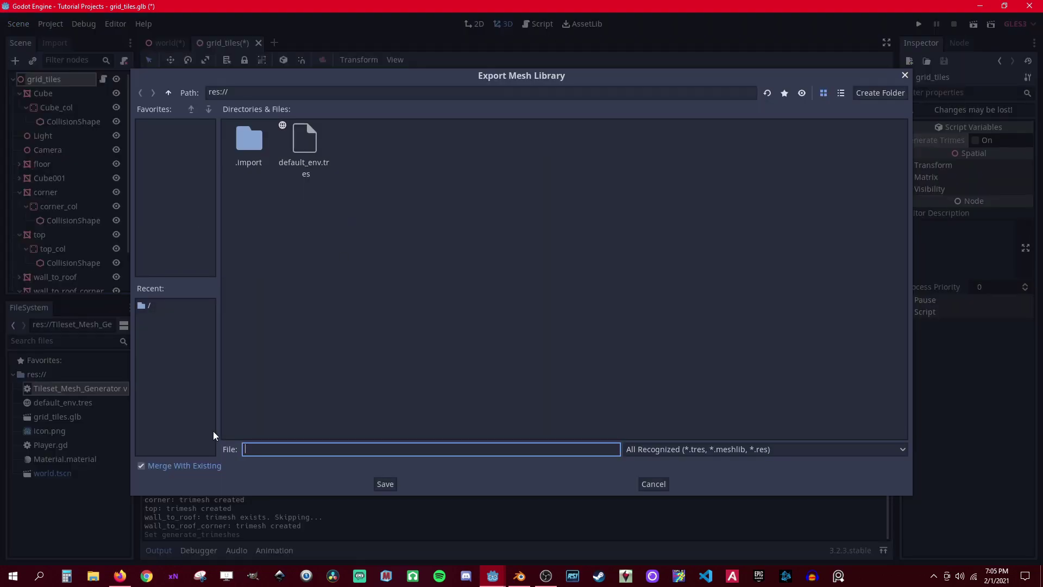
type("grid_tileset")
type(".meshlib")
left_click(383, 484)
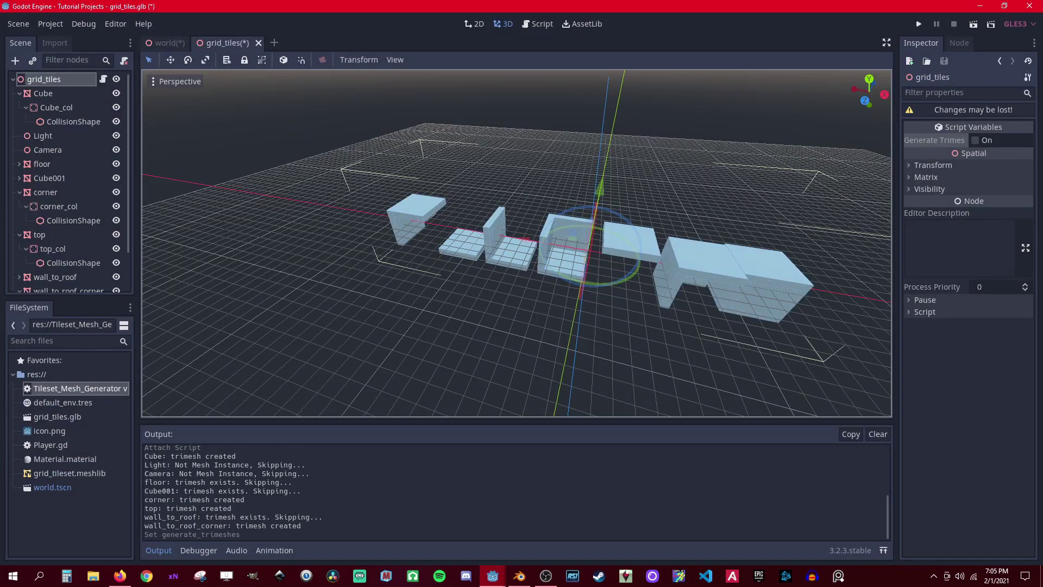
- Try to save the grid_tiles scene and close it without saving its changes
left_click(18, 23)
left_click(38, 123)
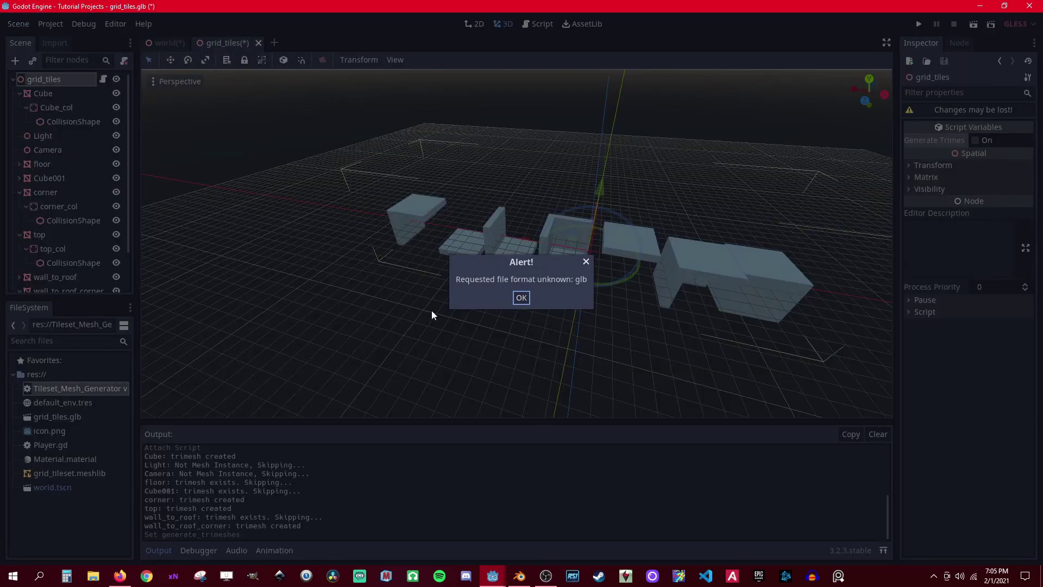
left_click(521, 298)
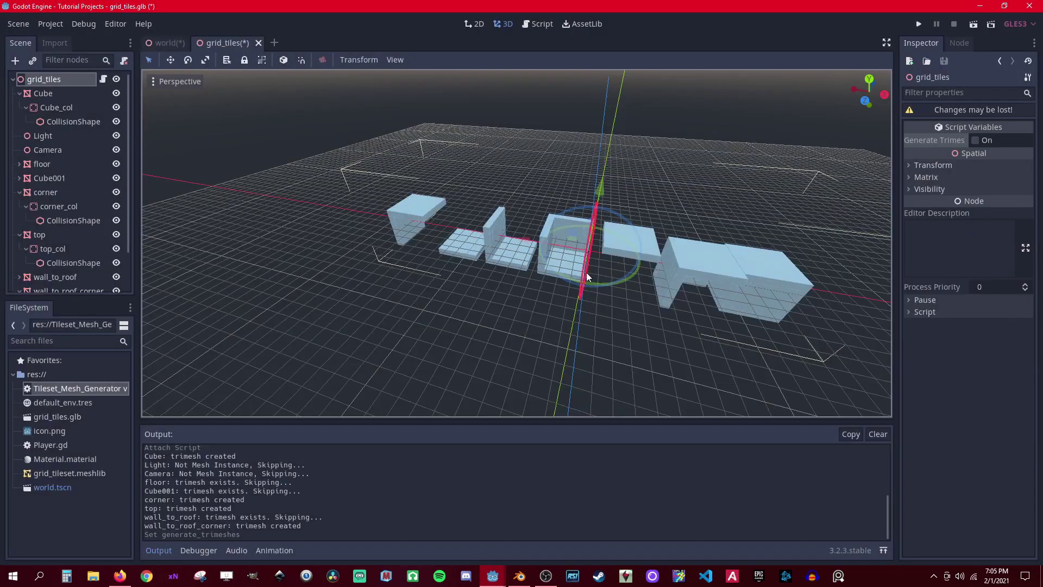
left_click(257, 43)
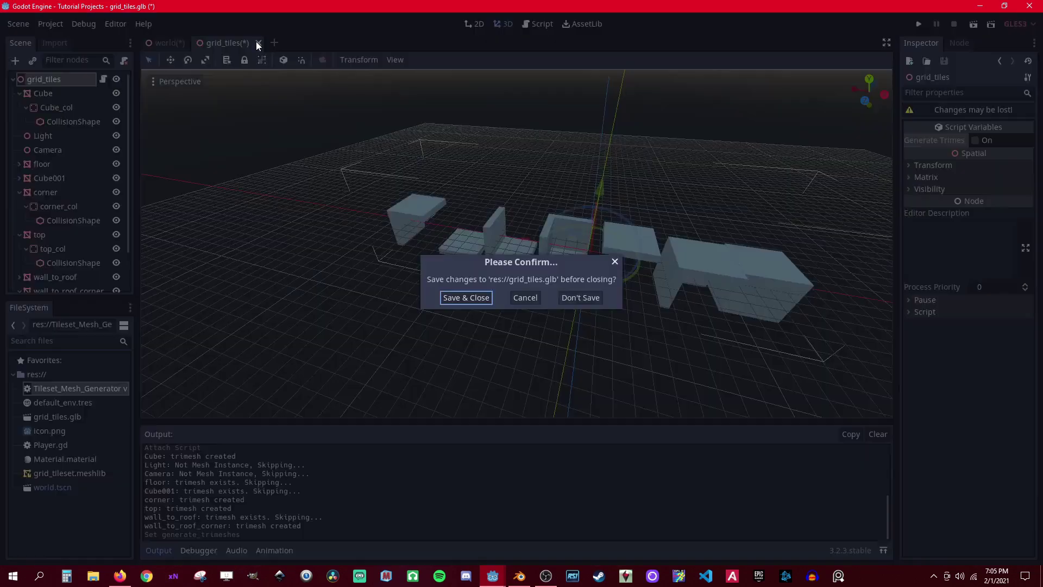
left_click(566, 297)
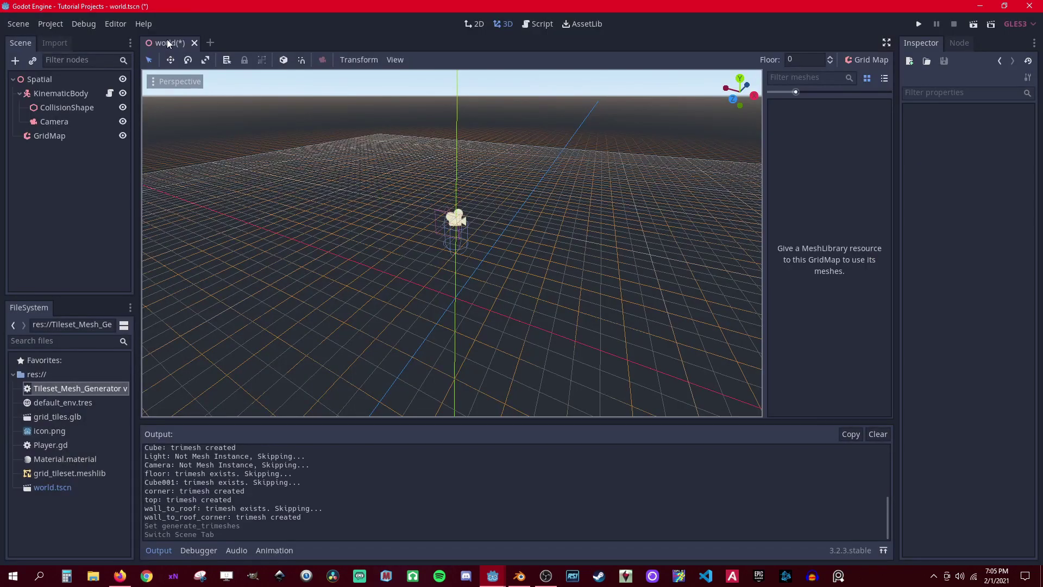
- Load grid_tileset.meshlib as the Mesh Library of the GridMap node in the world scene
left_click(70, 139)
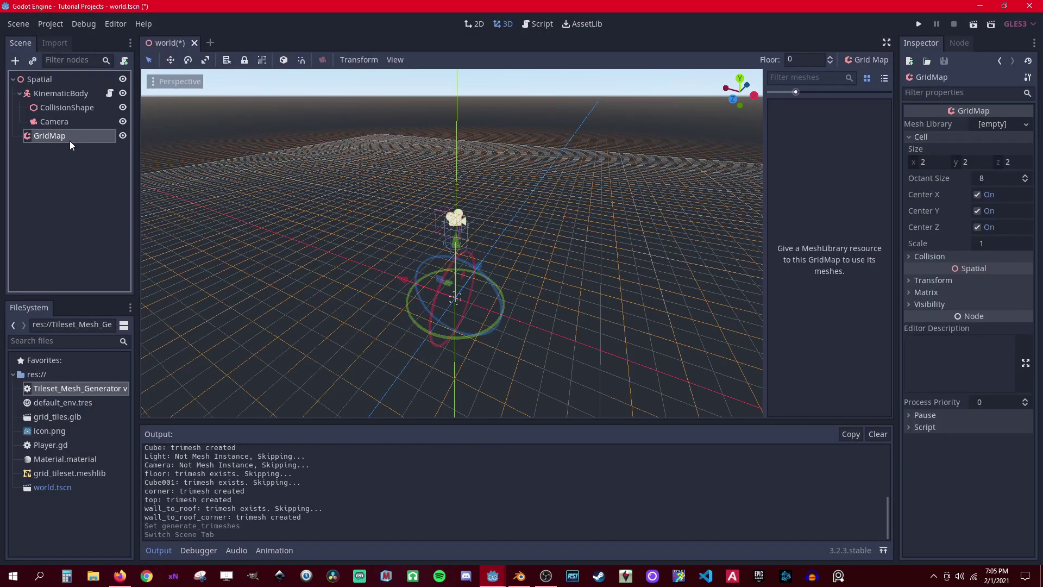
left_click(1000, 122)
left_click(981, 165)
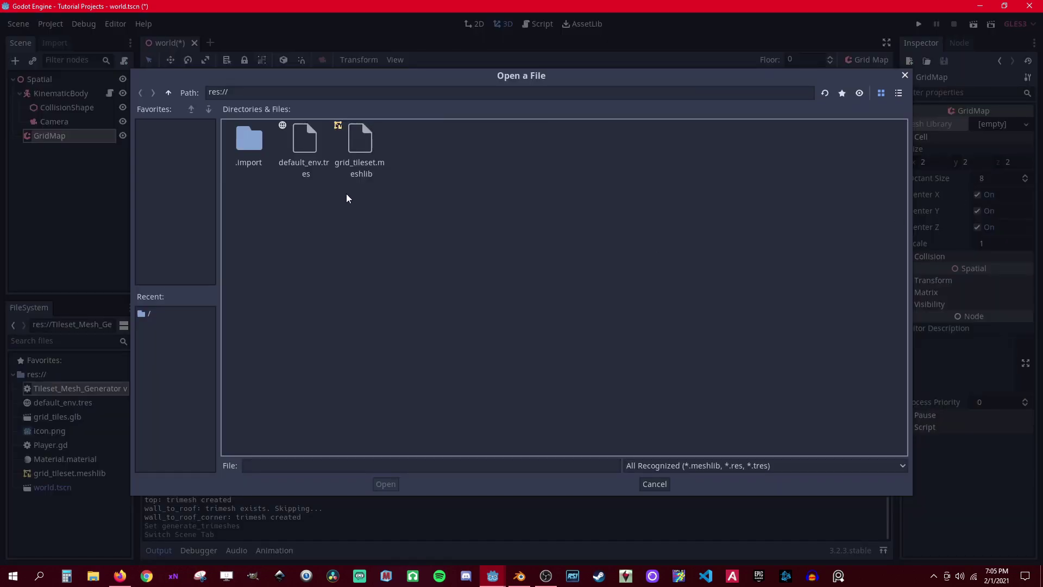
left_click(378, 168)
double_click(361, 158)
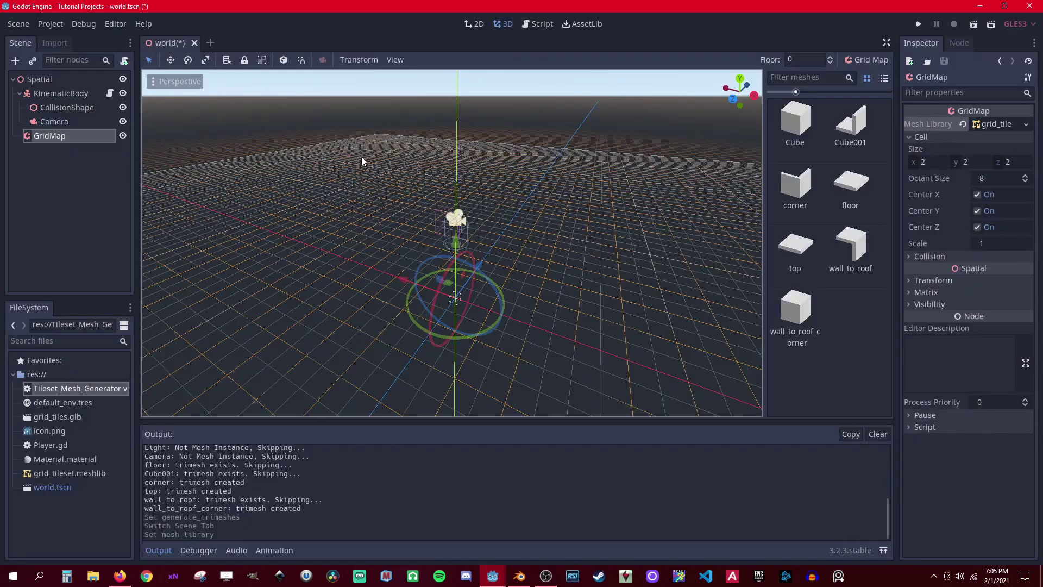
- Preview several library tiles on the grid and check the cube's dimensions in Blender before returning to Godot
left_click(795, 187)
left_click(819, 269)
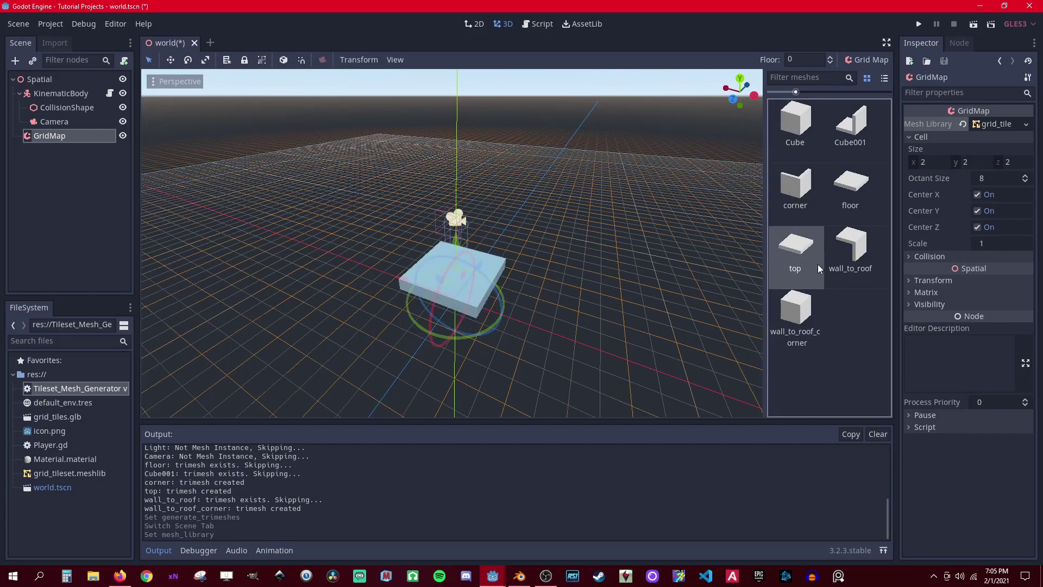
left_click(804, 317)
left_click(796, 248)
left_click(802, 124)
left_click(518, 576)
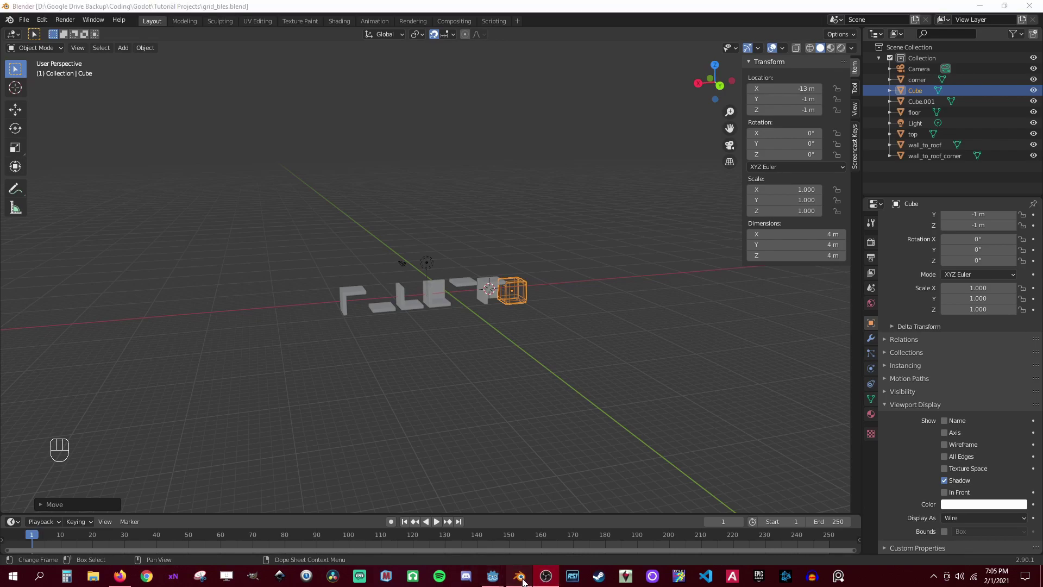
left_click(495, 577)
left_click(543, 536)
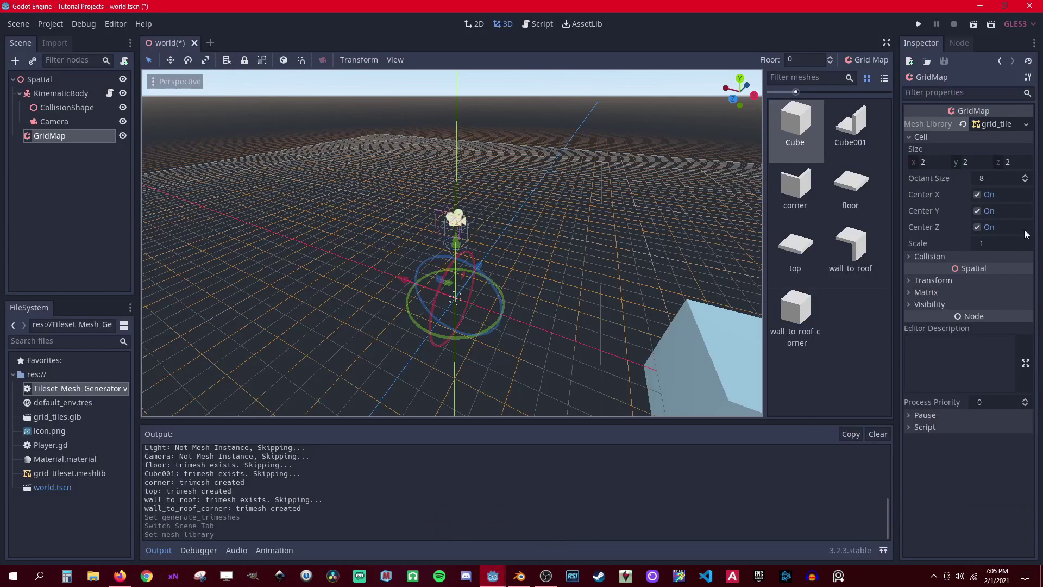
- Set the GridMap's cell size to 4 in X, Y and Z
left_click(931, 164)
type("4")
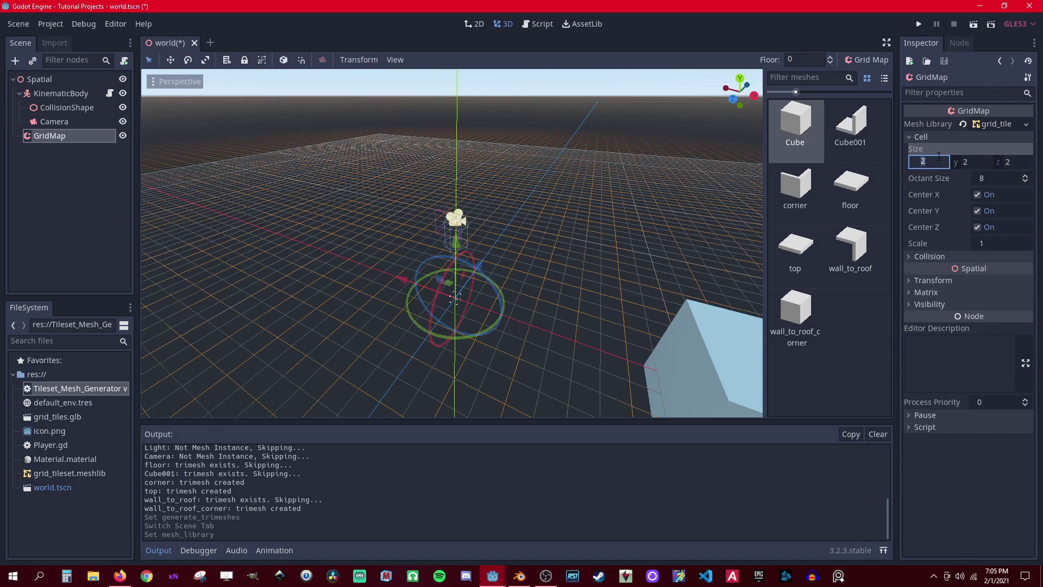
left_click(981, 162)
type("4")
key("Tab")
type("4")
left_click(963, 163)
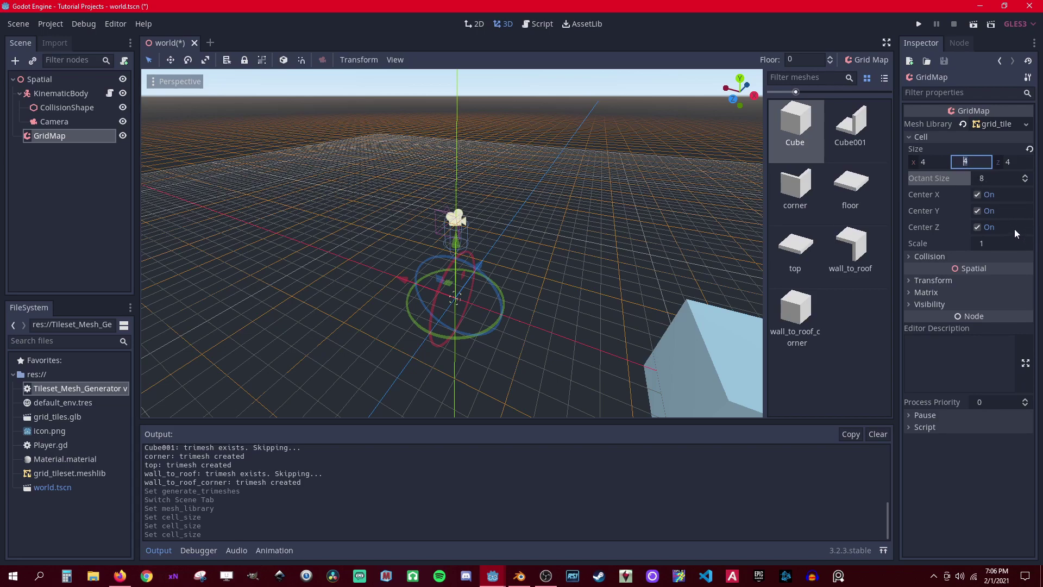
key("Return")
- Toggle the GridMap's Center X, Center Y and Center Z cell options off and back on
scroll(577, 240, "down", 8)
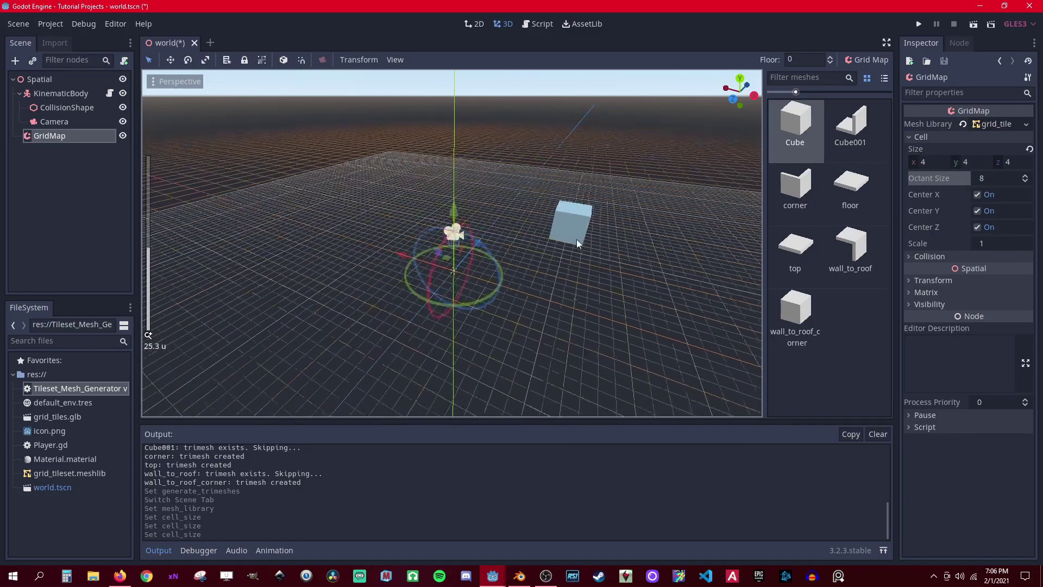
middle_click_drag(577, 240, 467, 321)
scroll(497, 275, "down", 8)
middle_click_drag(496, 275, 739, 277)
left_click(981, 178)
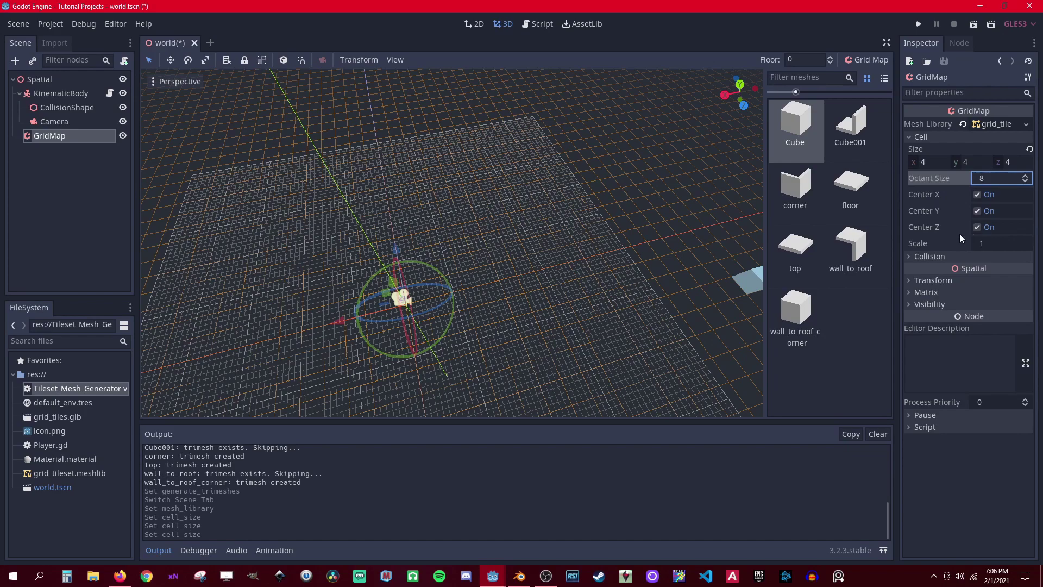
double_click(978, 195)
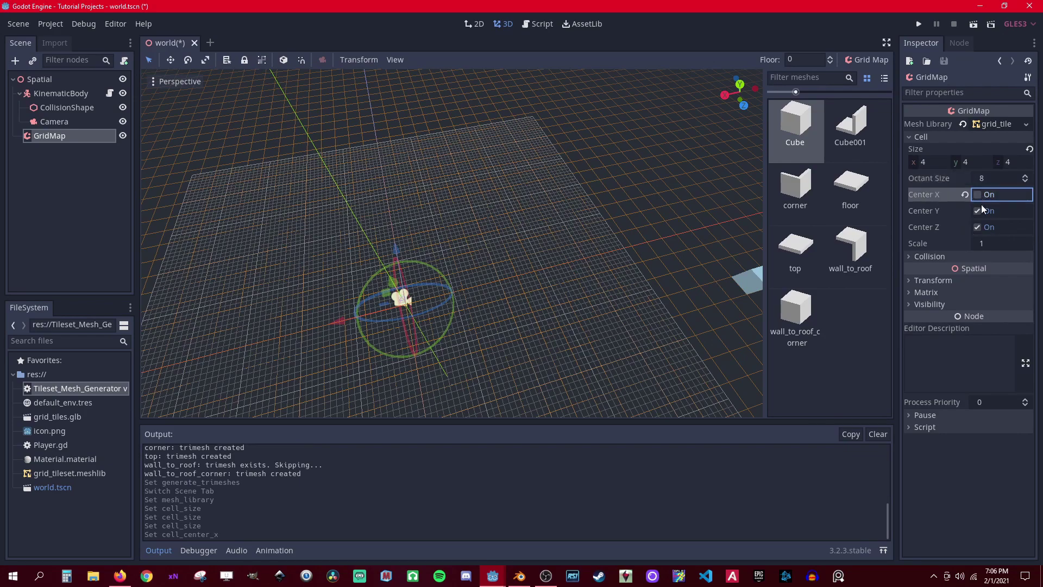
left_click(977, 210)
left_click(977, 194)
double_click(976, 228)
left_click(979, 195)
left_click(977, 211)
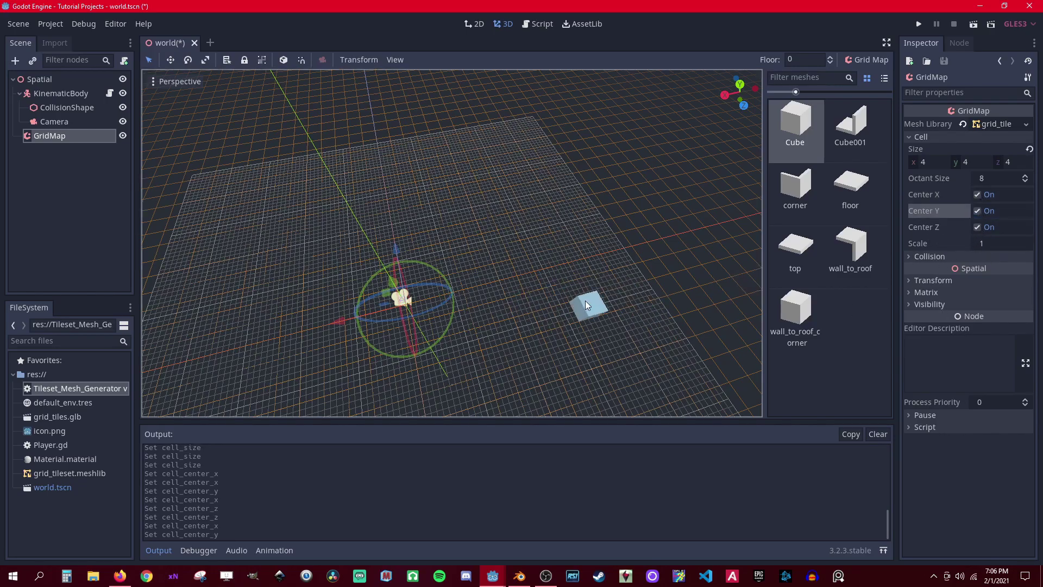
- Choose the corner tile and step the GridMap's editing floor down and up, ending on floor 1
middle_click_drag(535, 293, 484, 233)
scroll(396, 270, "up", 6)
scroll(445, 266, "up", 5)
scroll(472, 288, "down", 13)
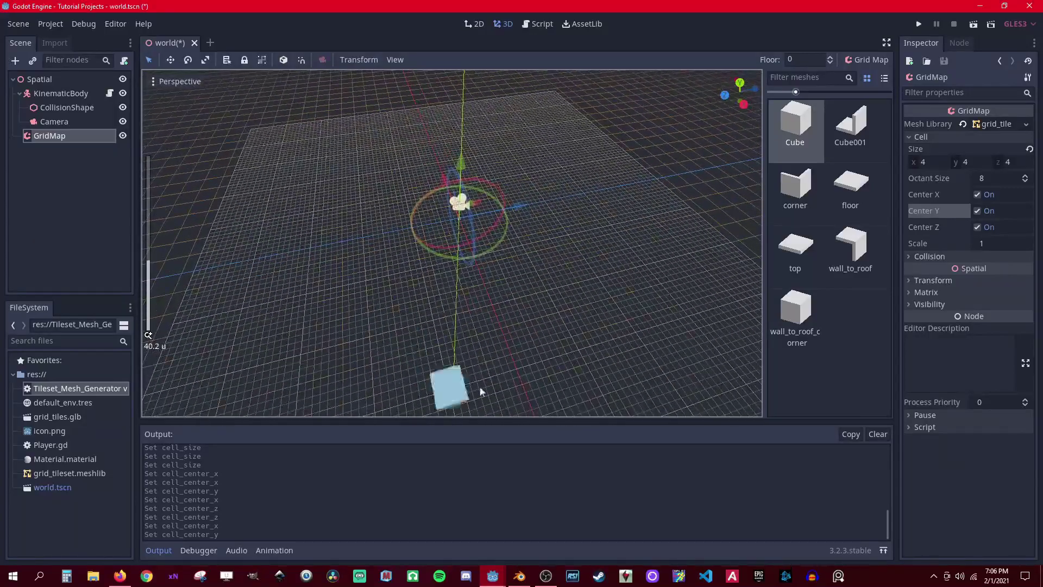
left_click(794, 191)
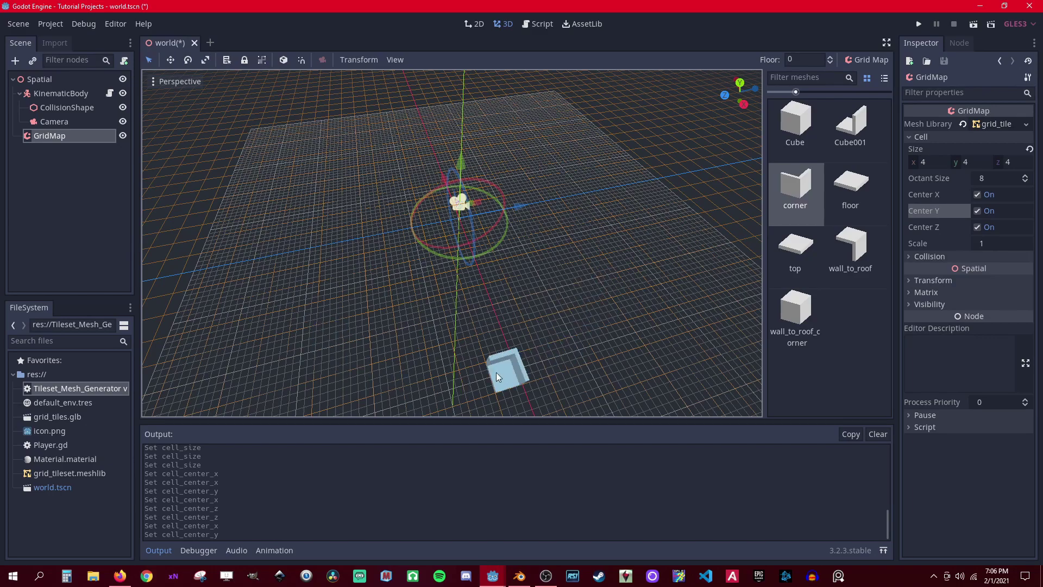
key("q")
key("q")
key("e")
key("e")
key("e")
key("e")
key("q")
middle_click_drag(448, 271, 451, 214)
key("q")
key("q")
key("e")
key("e")
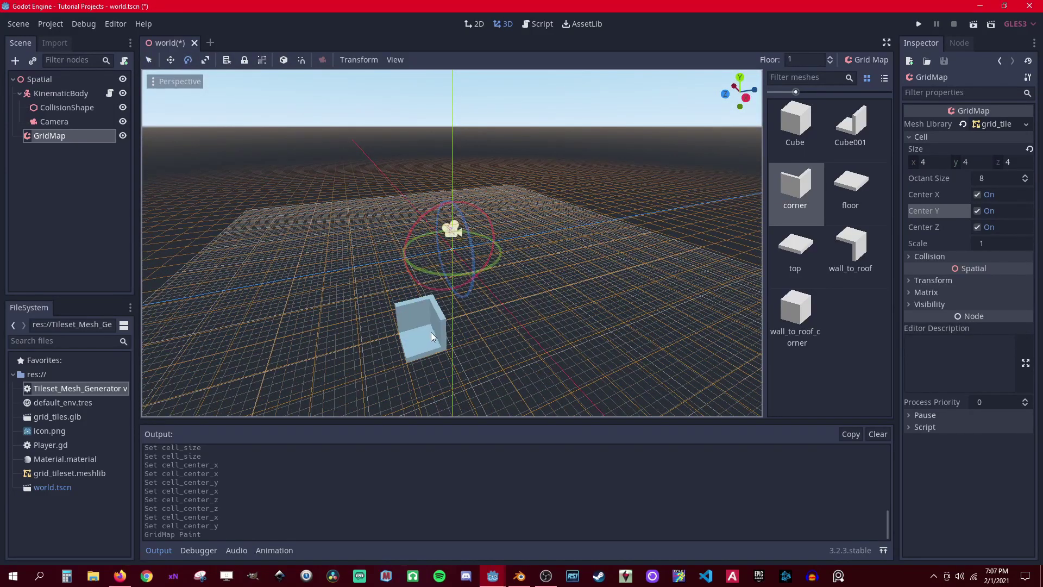
- Paint sample corner tiles on different GridMap floors and erase them again
left_click_drag(431, 331, 467, 345)
key("e")
mouse_move(461, 356)
middle_mouse_down()
mouse_move(464, 313)
mouse_move(459, 325)
middle_mouse_up()
key("q")
key("q")
left_click(425, 323)
middle_click_drag(555, 285, 474, 297)
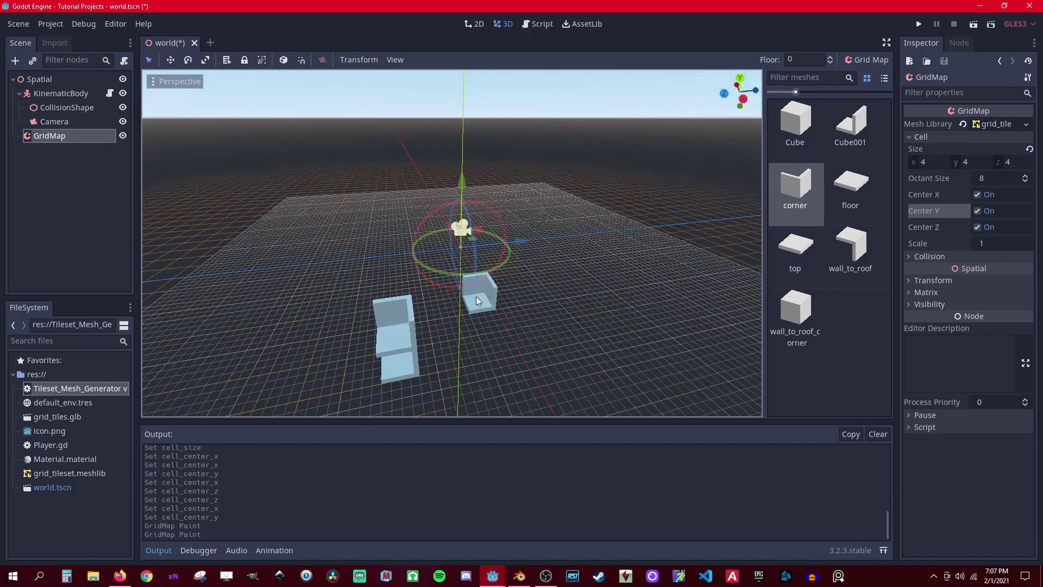
right_click(402, 373)
key("e")
right_click(396, 332)
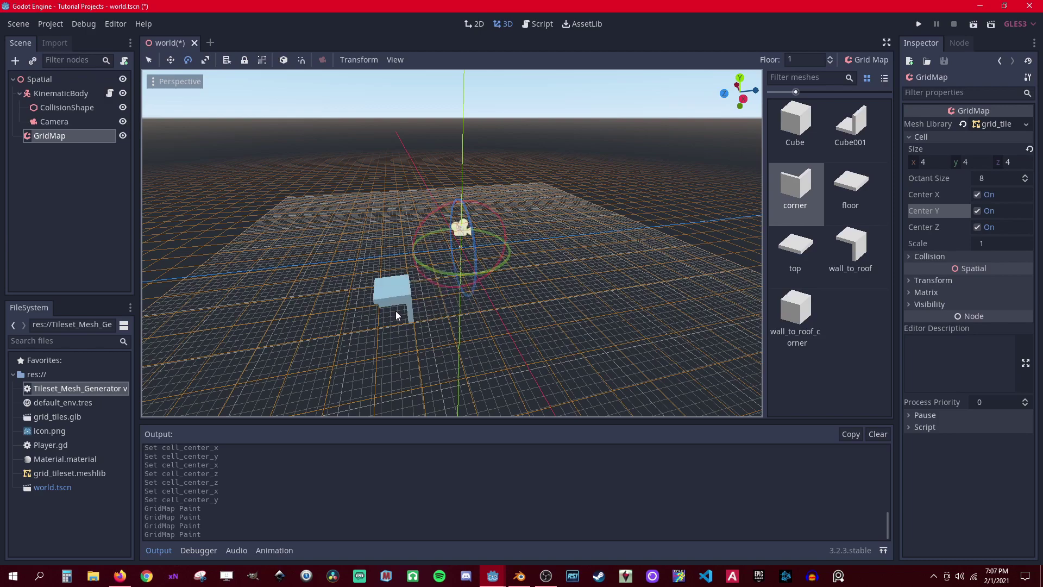
- Rotate the unplaced corner tile repeatedly about its X, Y and Z axes to try its possible orientations
key("s")
key("a")
key("a")
key("a")
key("a")
key("a")
key("a")
key("s")
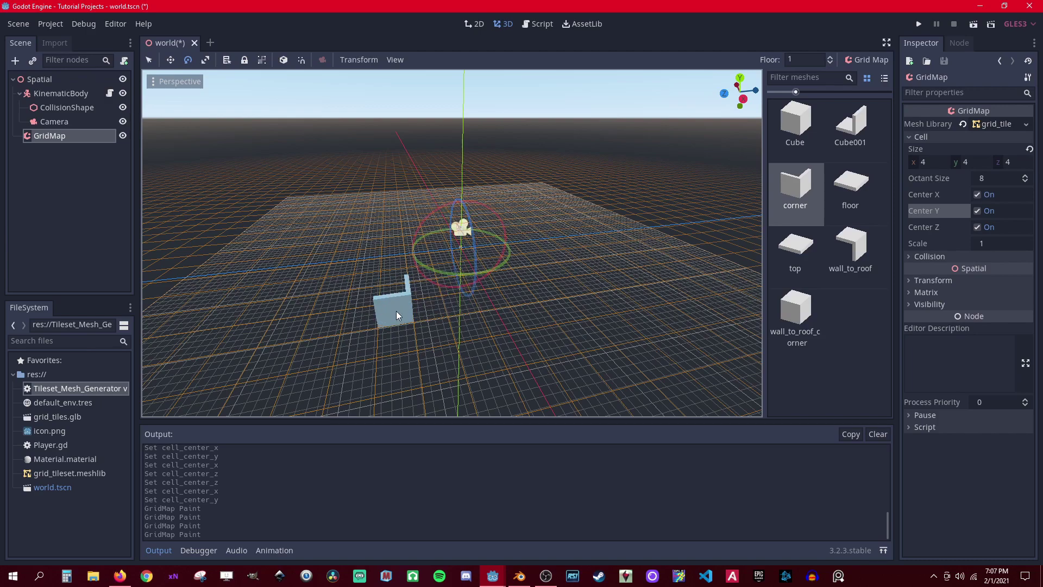
middle_click_drag(400, 308, 492, 308)
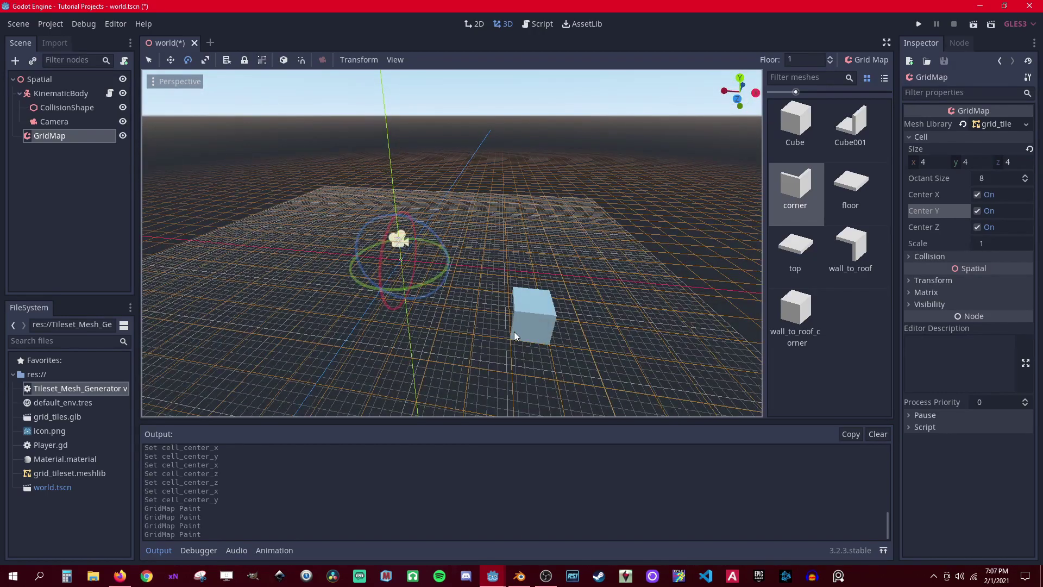
key("d")
key("s")
key("a")
key("d")
key("a")
key("s")
key("s")
key("s")
key("s")
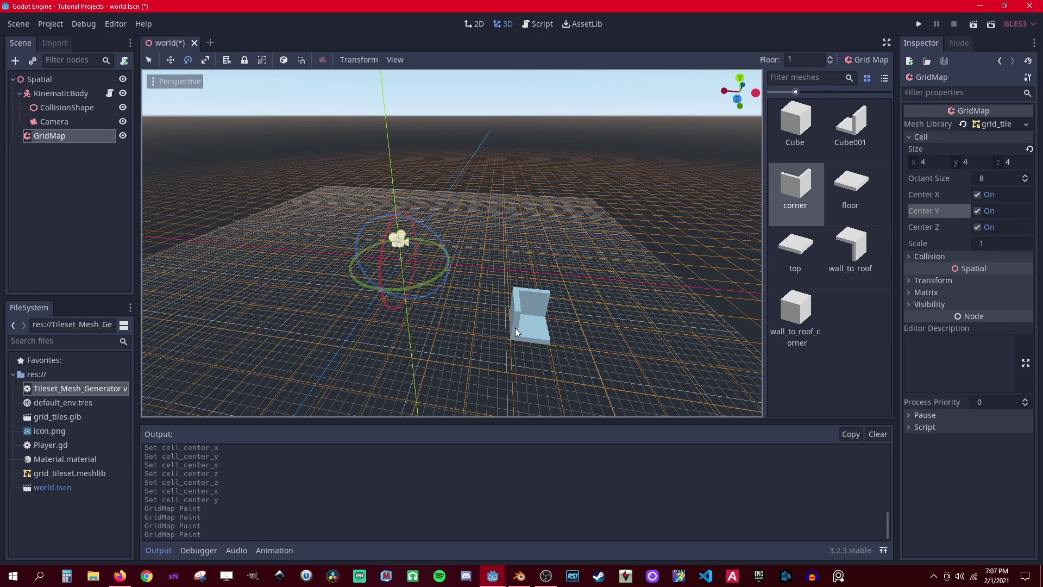
key("s")
key("s")
key("s")
key("s")
key("s")
key("s")
key("s")
key("s")
key("s")
key("s")
key("s")
middle_click_drag(511, 330, 410, 318)
key("a")
key("a")
key("s")
key("s")
key("s")
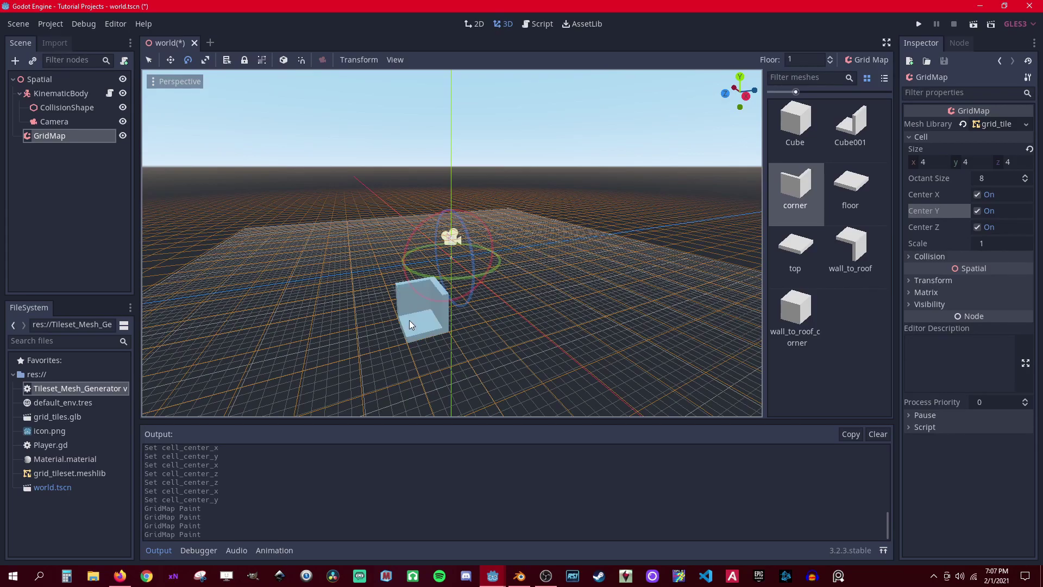
middle_click_drag(409, 320, 451, 328)
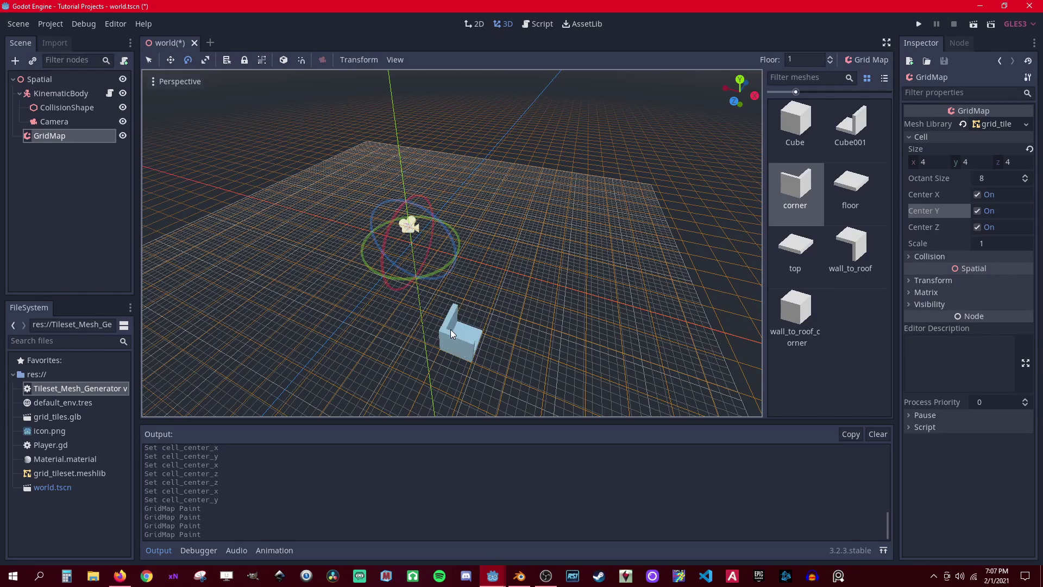
middle_click_drag(451, 329, 673, 285)
middle_click_drag(539, 279, 377, 302)
scroll(377, 302, "down", 4)
- Choose the top tile and rotate it about the Y and X axes until it lies flat
left_click(796, 244)
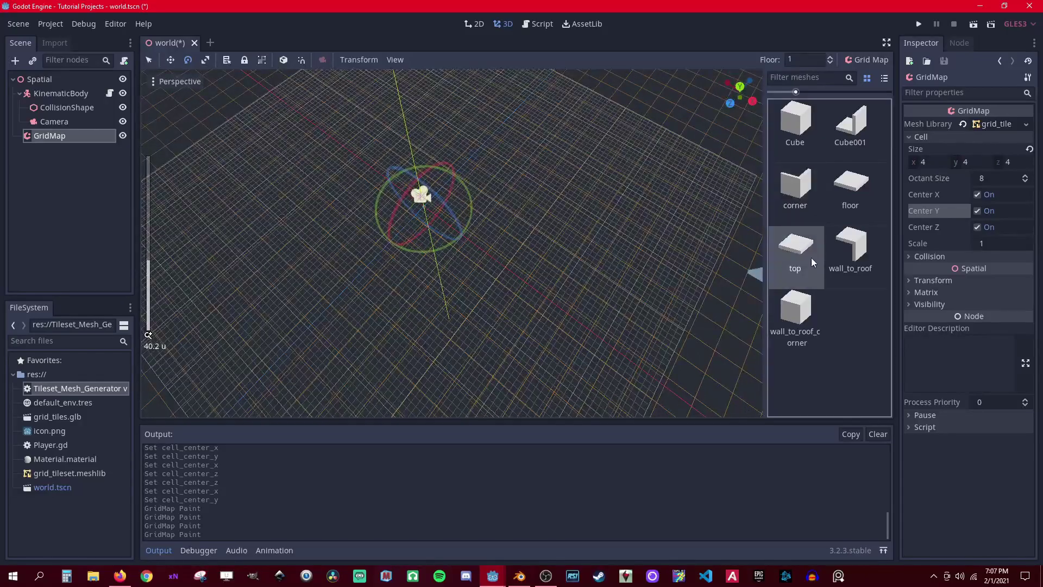
scroll(352, 289, "up", 2)
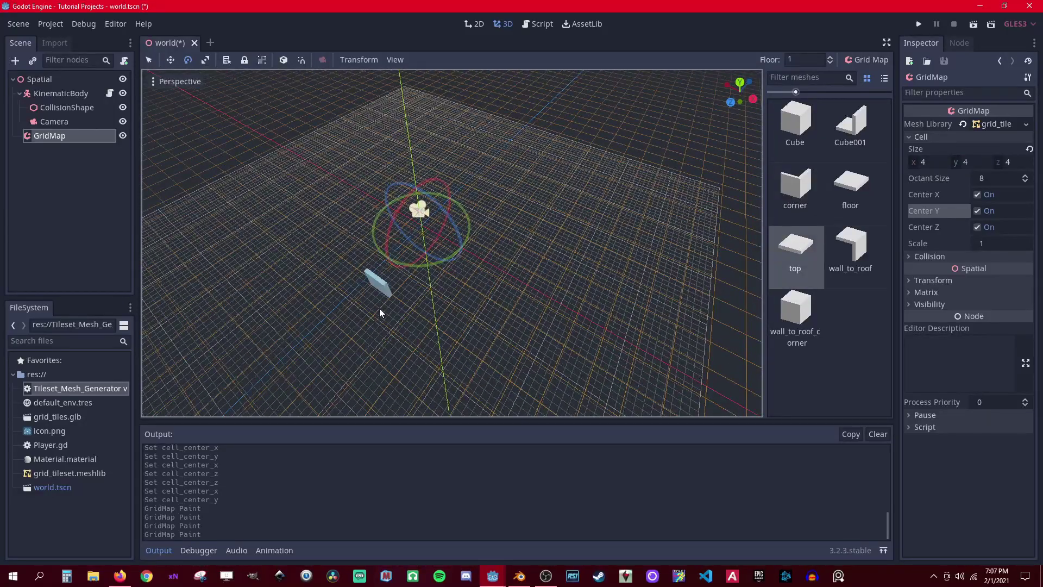
key("s")
key("s")
key("s")
key("s")
key("a")
middle_click_drag(379, 308, 373, 287)
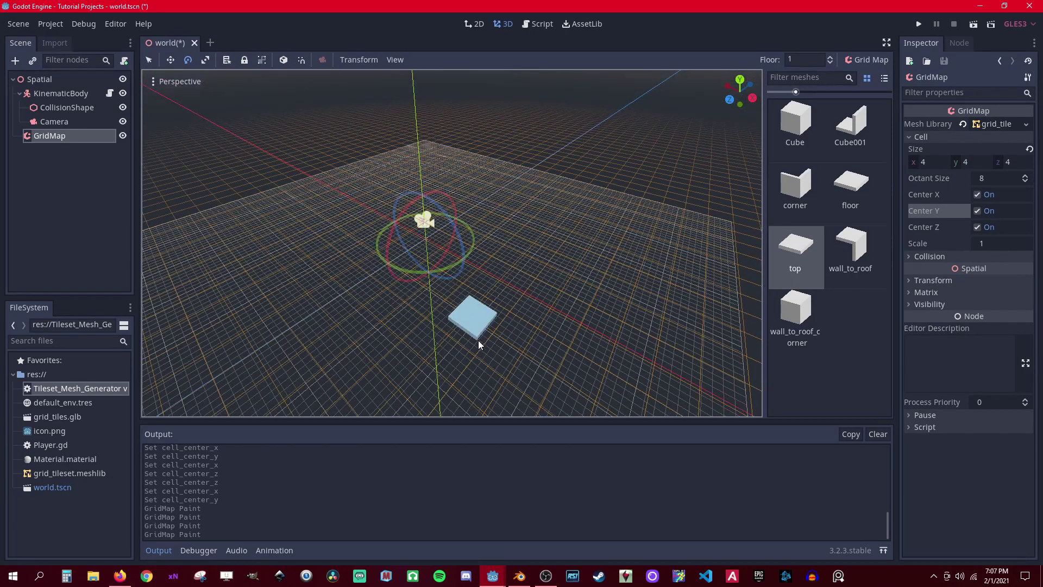
middle_click_drag(478, 339, 659, 266)
- Paint a closed ring of floor tiles on GridMap floor 1, leaving an opening in the middle
left_click(850, 190)
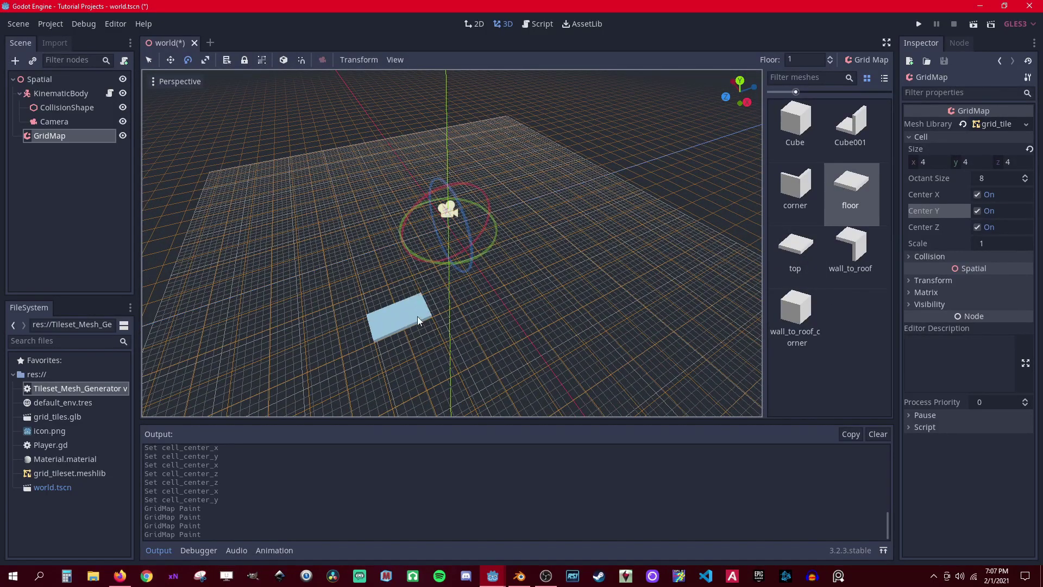
left_click_drag(422, 316, 540, 285)
left_click_drag(373, 338, 447, 331)
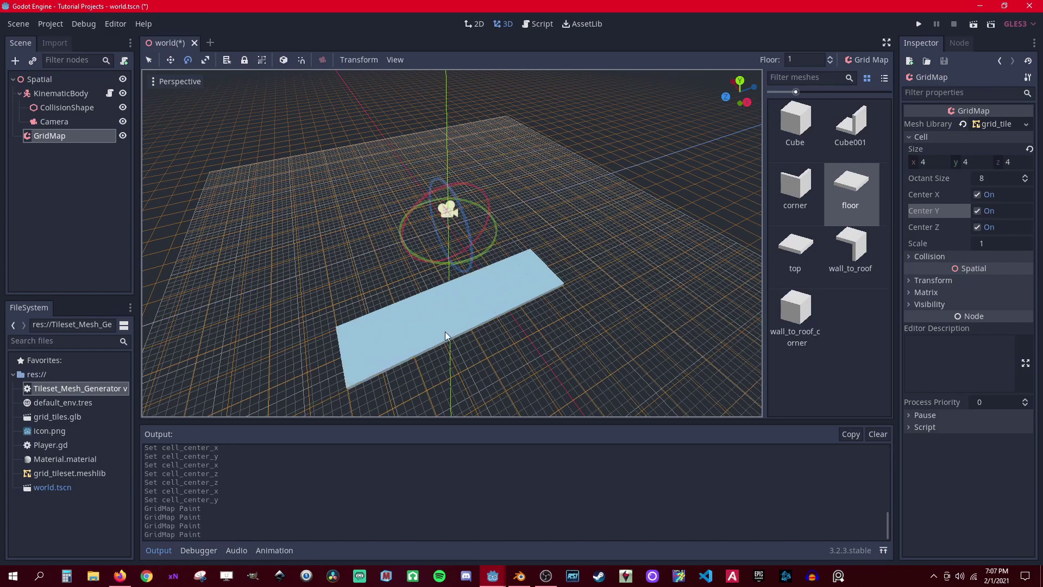
left_click_drag(529, 262, 433, 175)
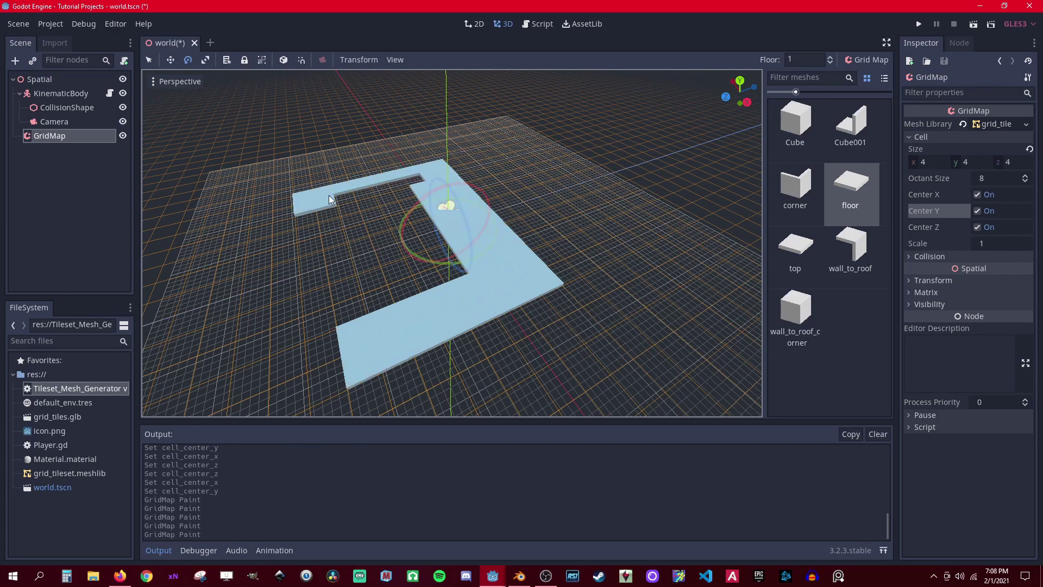
mouse_move(328, 195)
left_mouse_down()
mouse_move(302, 225)
mouse_move(348, 374)
left_mouse_up()
- Enclose the outer edge of the floor ring with Cube001 wall tiles and corner tiles rotated to fit each side
left_click(805, 184)
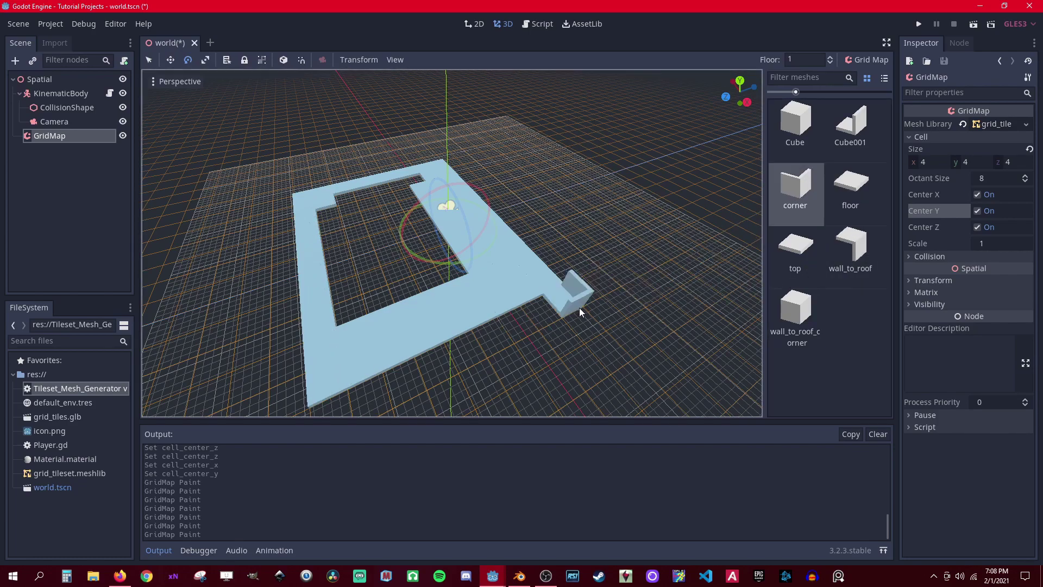
left_click(586, 299)
left_click(859, 126)
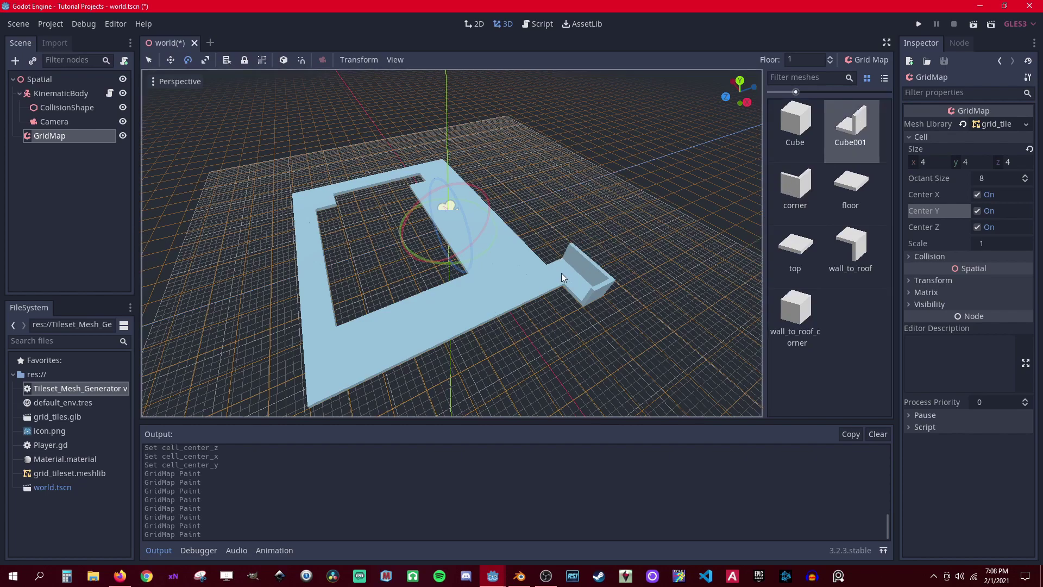
mouse_move(562, 270)
left_mouse_down()
mouse_move(507, 205)
mouse_move(553, 311)
left_mouse_up()
key("s")
mouse_move(295, 387)
left_mouse_down()
mouse_move(282, 272)
mouse_move(293, 206)
mouse_move(432, 161)
left_mouse_up()
key("s")
left_click(796, 191)
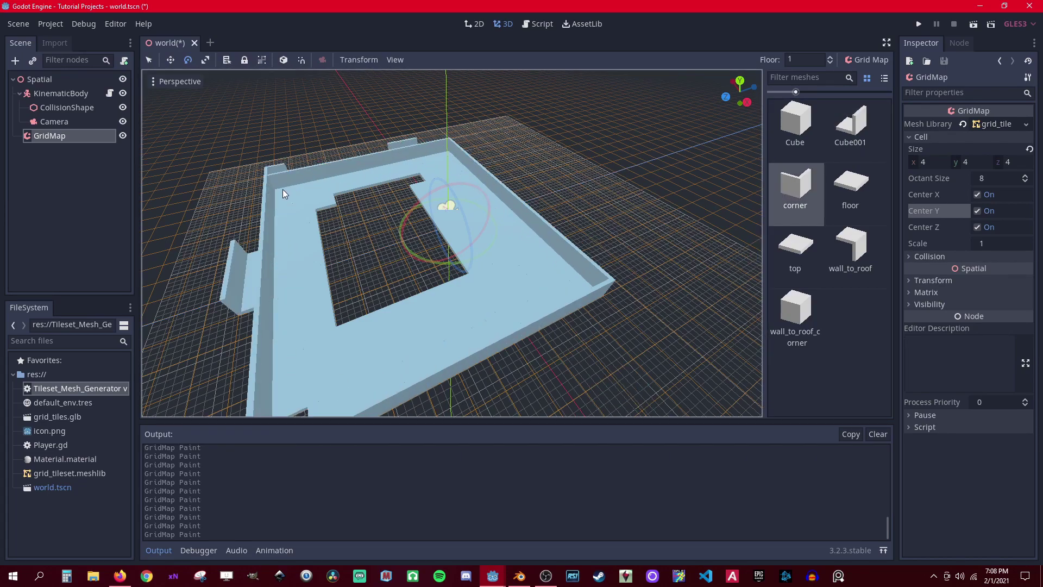
scroll(282, 191, "down", 3)
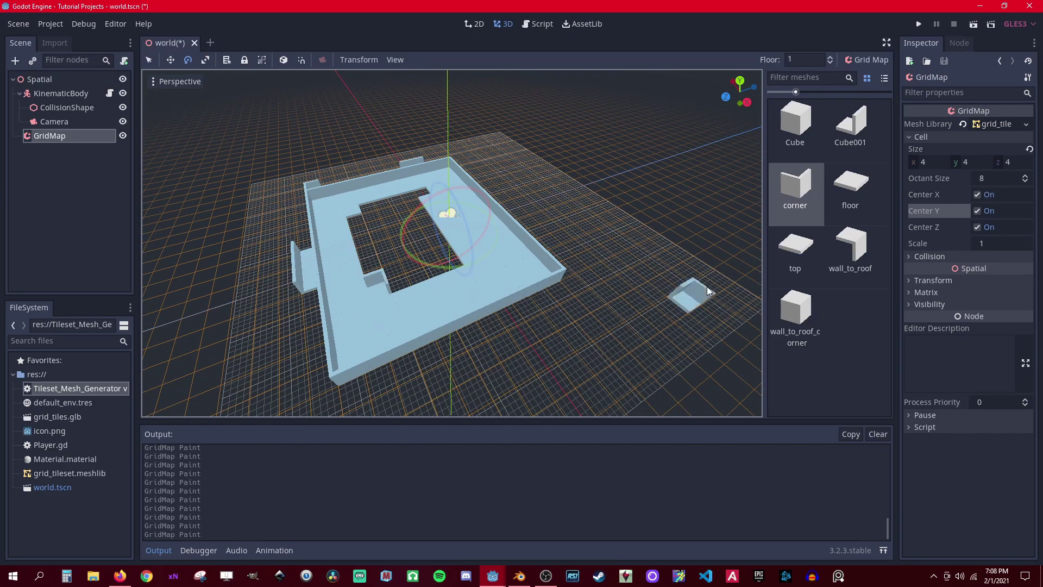
- Paint Cube001 wall tiles along two sides of the central opening and a rotated corner tile where they meet
left_click(851, 128)
left_click_drag(380, 302, 490, 258)
left_click(795, 190)
key("s")
key("s")
key("s")
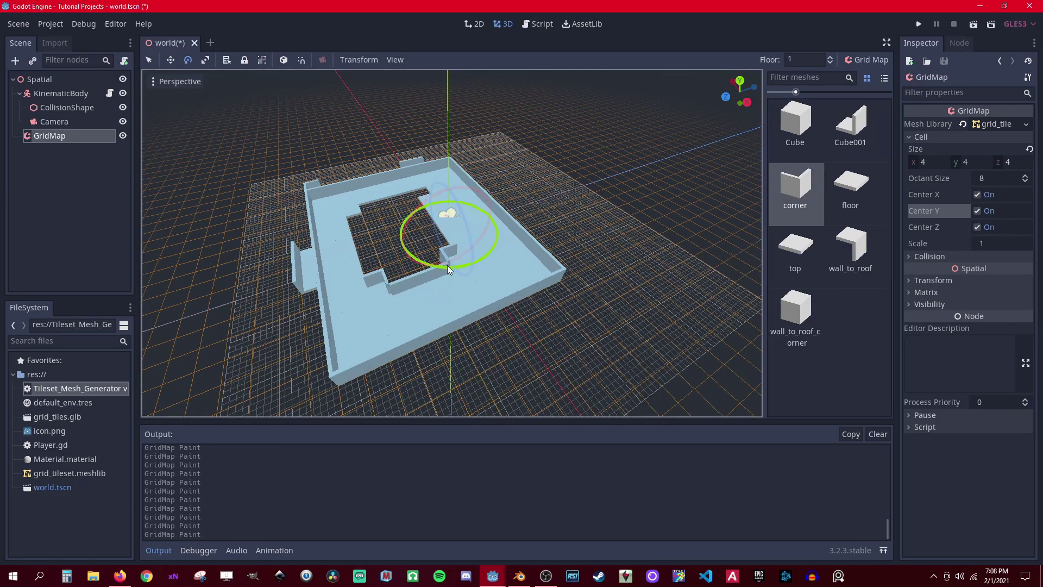
left_click(448, 265)
left_click(849, 132)
left_click_drag(418, 209, 456, 241)
- Continue the inner wall along the opening, then erase a misplaced tile at its corner and refill the gap with floor
middle_click_drag(376, 219, 428, 351)
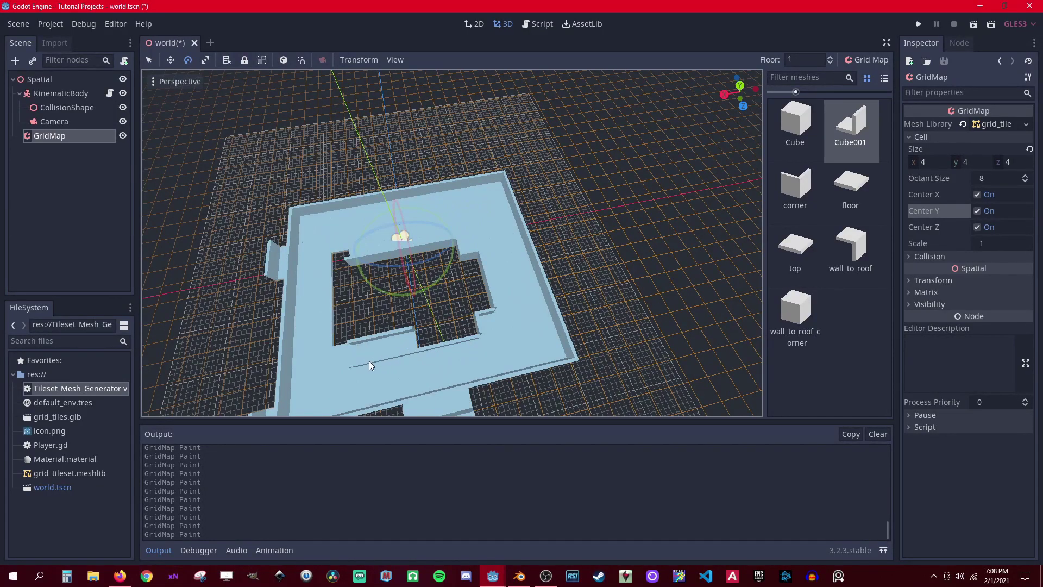
left_click(354, 286)
right_click(342, 261)
left_click(793, 184)
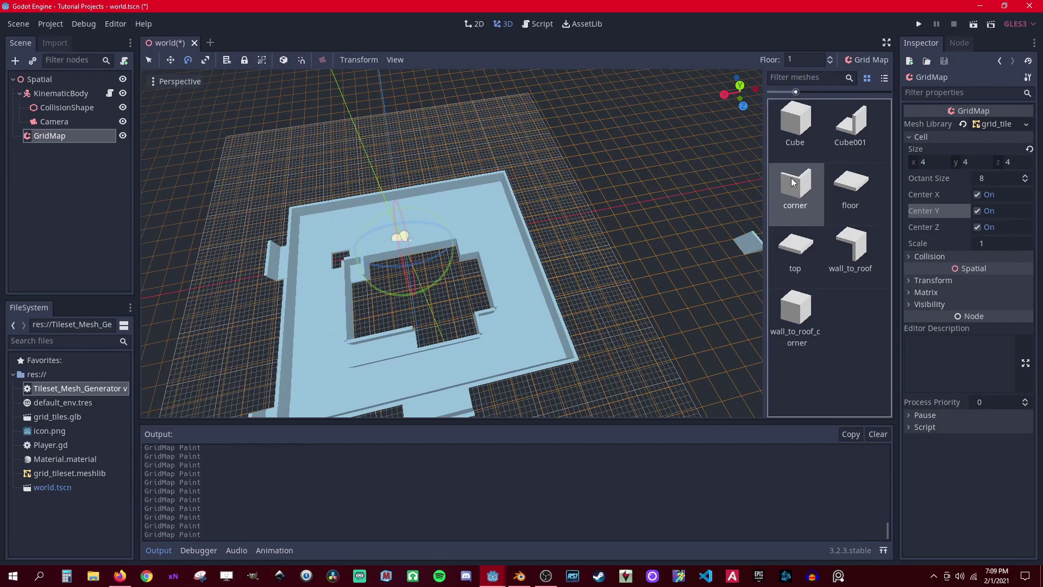
left_click(794, 249)
left_click(850, 190)
left_click_drag(341, 261, 340, 278)
- Complete the inner wall around the opening with the remaining corner and Cube001 tiles
middle_click_drag(402, 403, 432, 371)
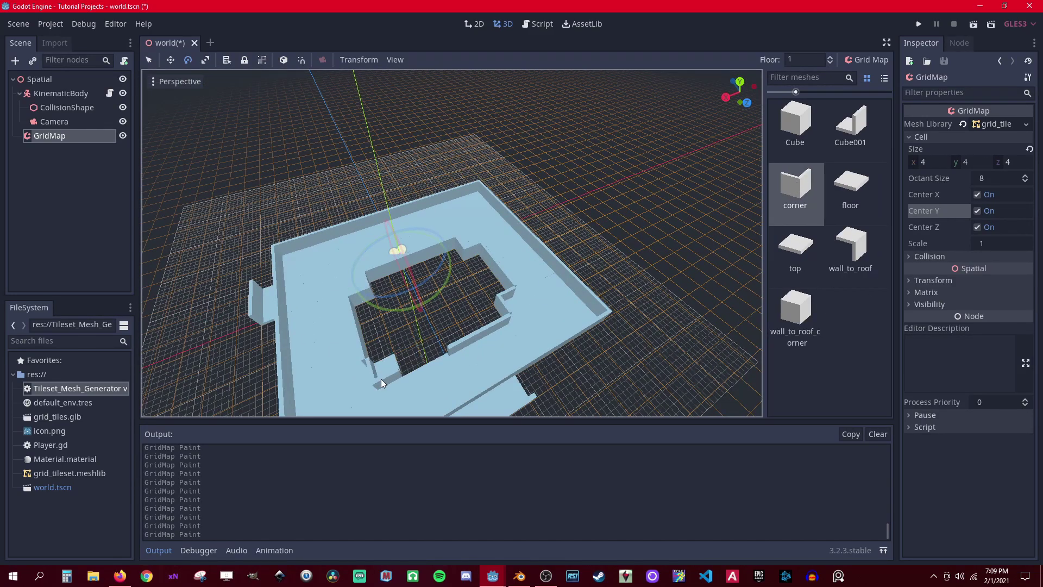
left_click(850, 125)
middle_click_drag(365, 376, 729, 349)
scroll(729, 349, "down", 6)
- On GridMap floor 2, paint wall_to_roof tiles above the outer walls and wall_to_roof_corner tiles at the corners
left_click(850, 251)
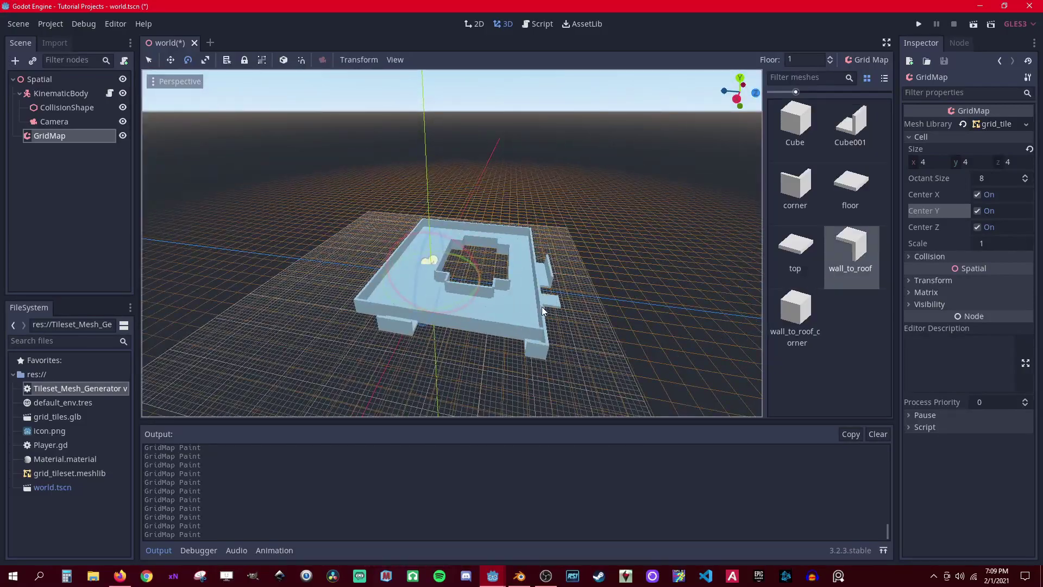
key("e")
scroll(543, 310, "up", 2)
middle_click_drag(542, 309, 398, 330)
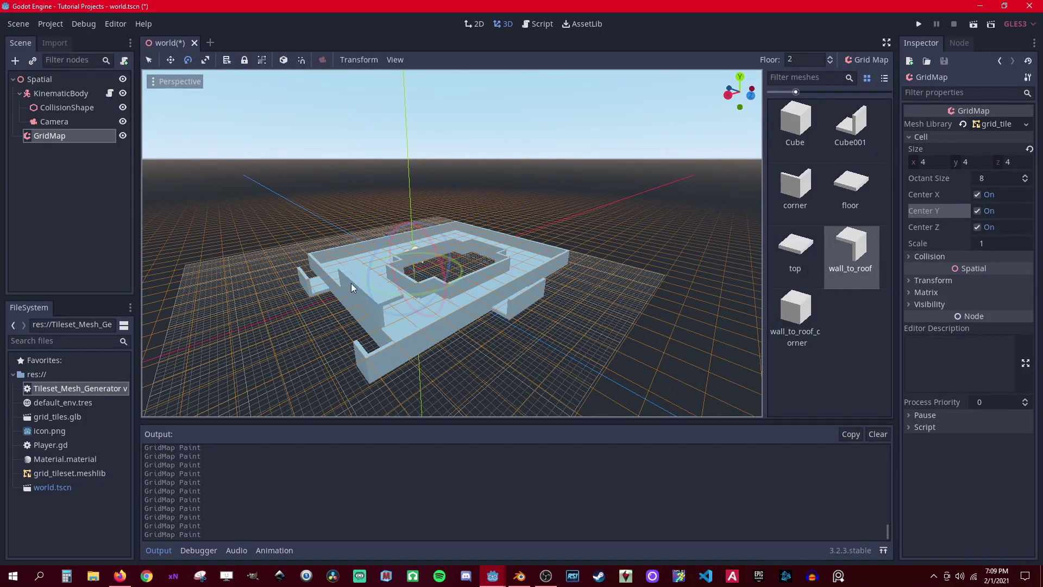
mouse_move(345, 278)
middle_mouse_down()
mouse_move(417, 262)
mouse_move(486, 267)
mouse_move(330, 281)
mouse_move(379, 285)
mouse_move(494, 400)
mouse_move(787, 338)
middle_mouse_up()
left_click(787, 338)
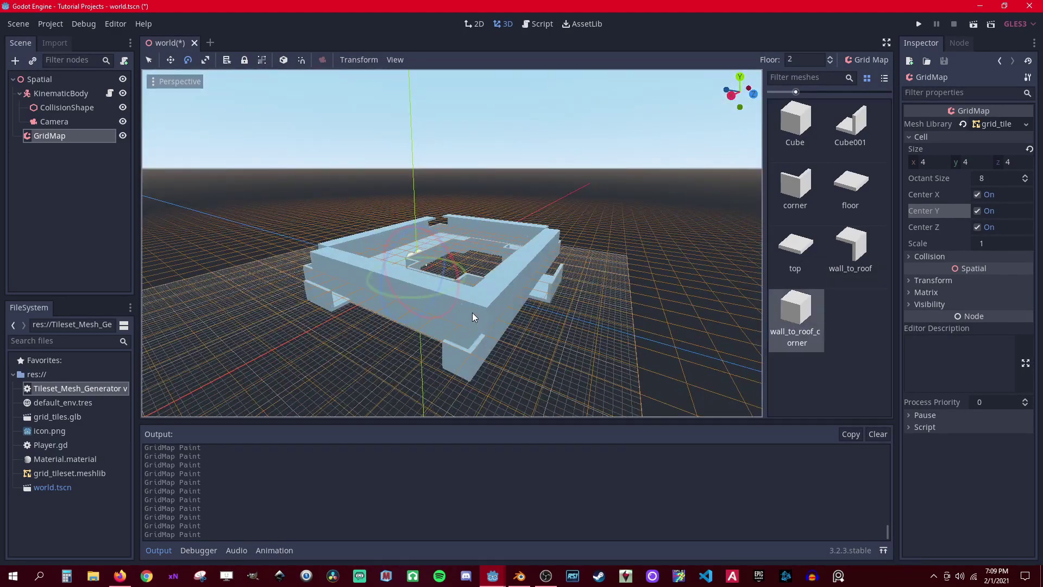
mouse_move(487, 321)
middle_mouse_down()
mouse_move(381, 315)
mouse_move(443, 289)
mouse_move(371, 298)
middle_mouse_up()
- Roof over the interior on floor 2 with top tiles, leaving a few gaps, and return the editing floor to 1
left_click(795, 250)
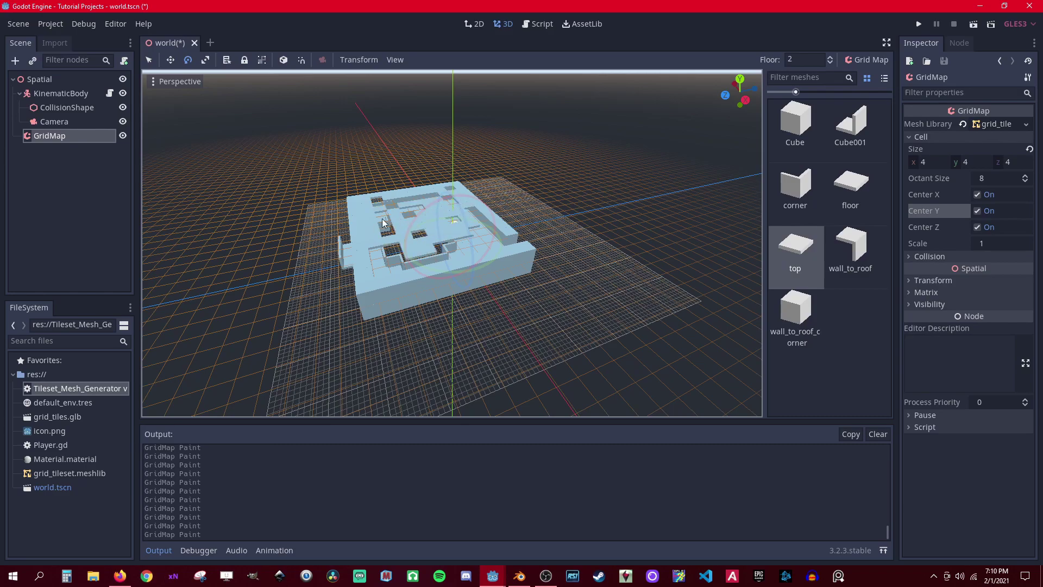
mouse_move(388, 206)
left_mouse_down()
mouse_move(413, 262)
mouse_move(393, 268)
mouse_move(517, 281)
left_mouse_up()
middle_click_drag(331, 288, 342, 281)
key("q")
middle_click_drag(592, 275, 249, 270)
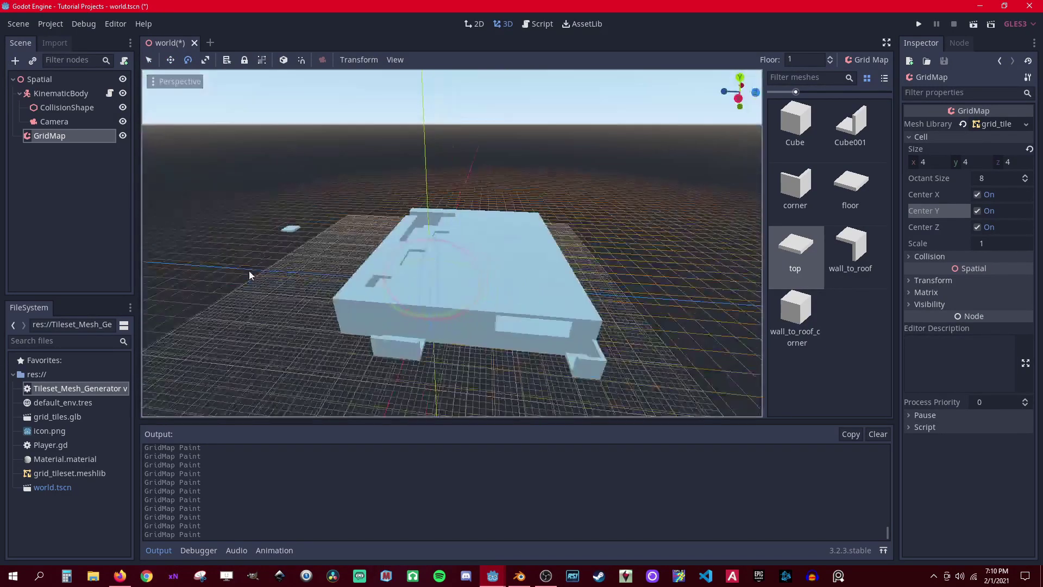
middle_click_drag(608, 363, 440, 332)
- Select the KinematicBody inside the building and move it up along the Y axis
scroll(490, 322, "up", 13)
left_click(65, 96)
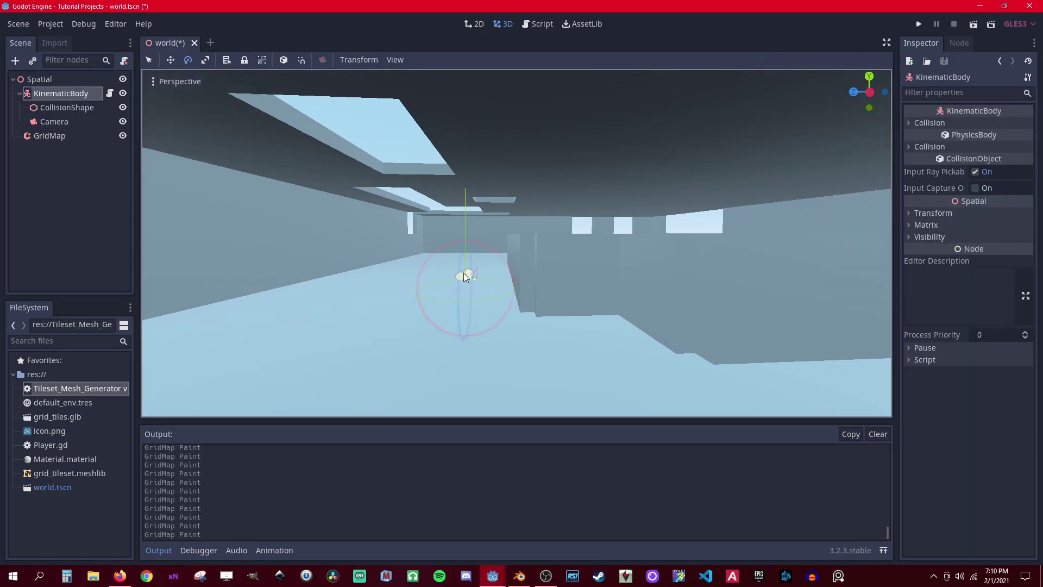
key("w")
key("q")
left_click_drag(465, 227, 466, 205)
- Check the GridMap's collision layer and mask settings
left_click(60, 137)
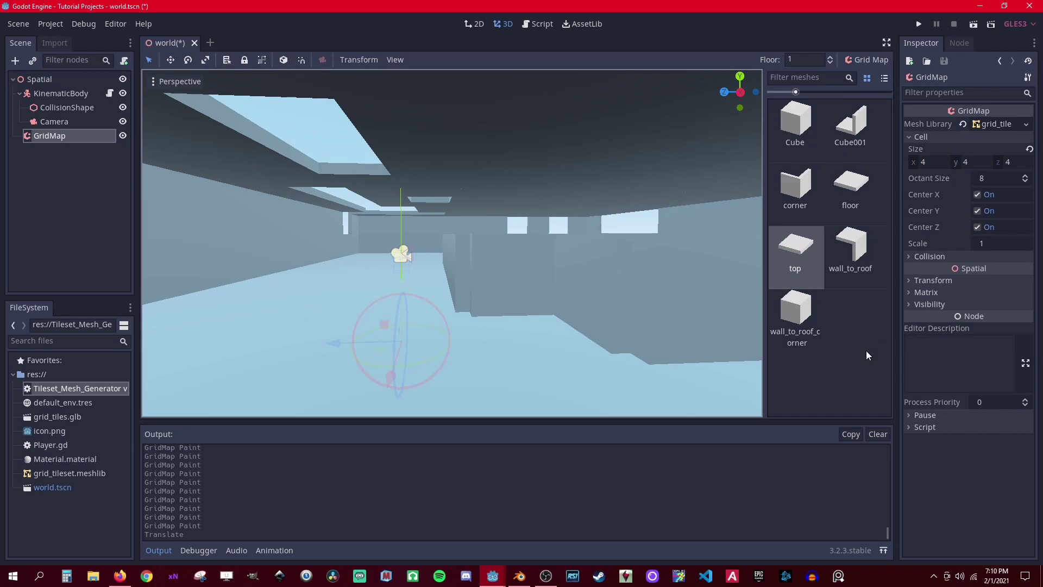
left_click(918, 257)
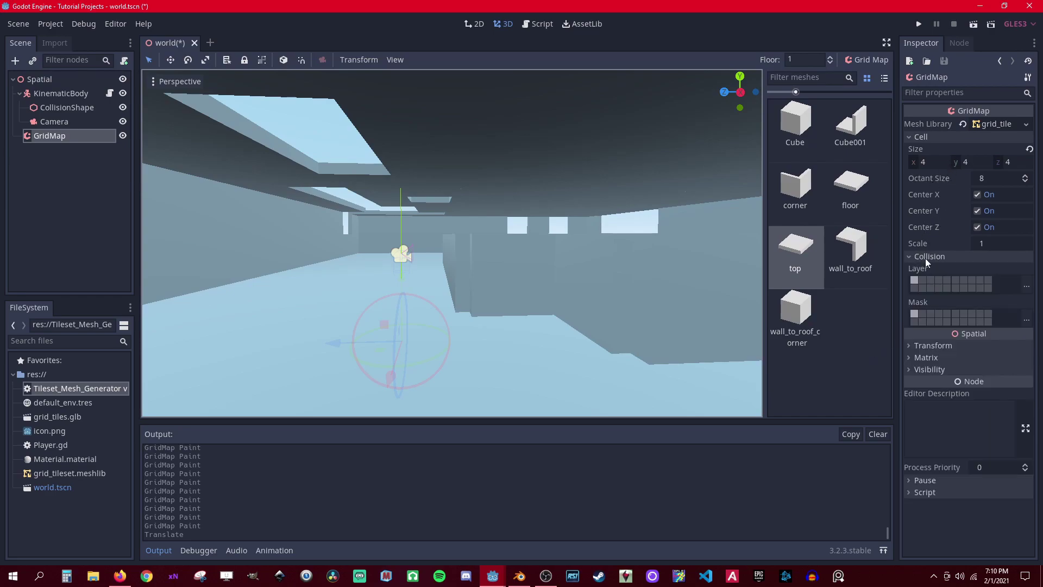
left_click(916, 257)
- Run the project and walk the player through the level to test the tile collisions
left_click(918, 24)
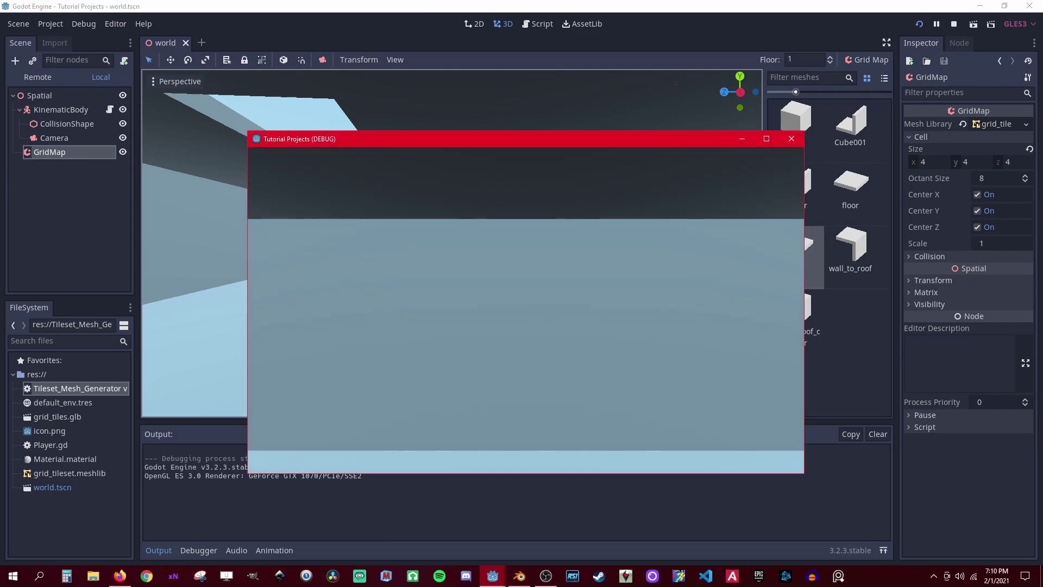
key("w")
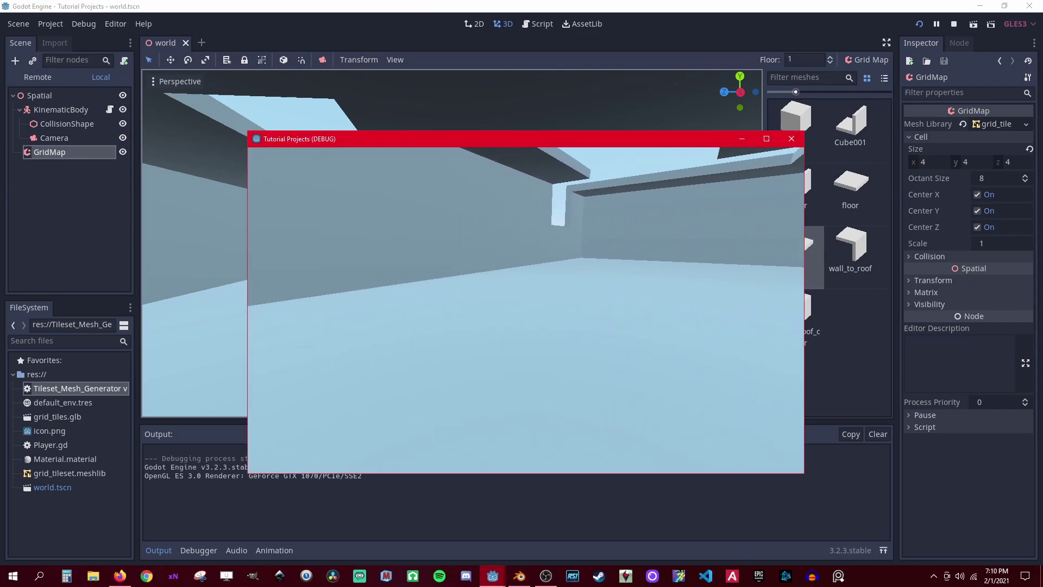
key("w")
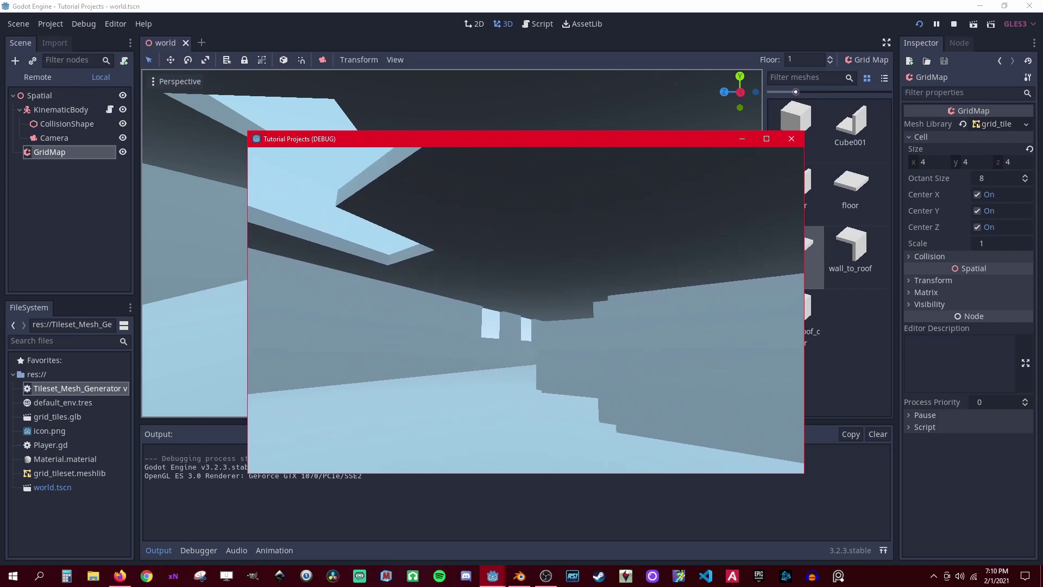
key("w")
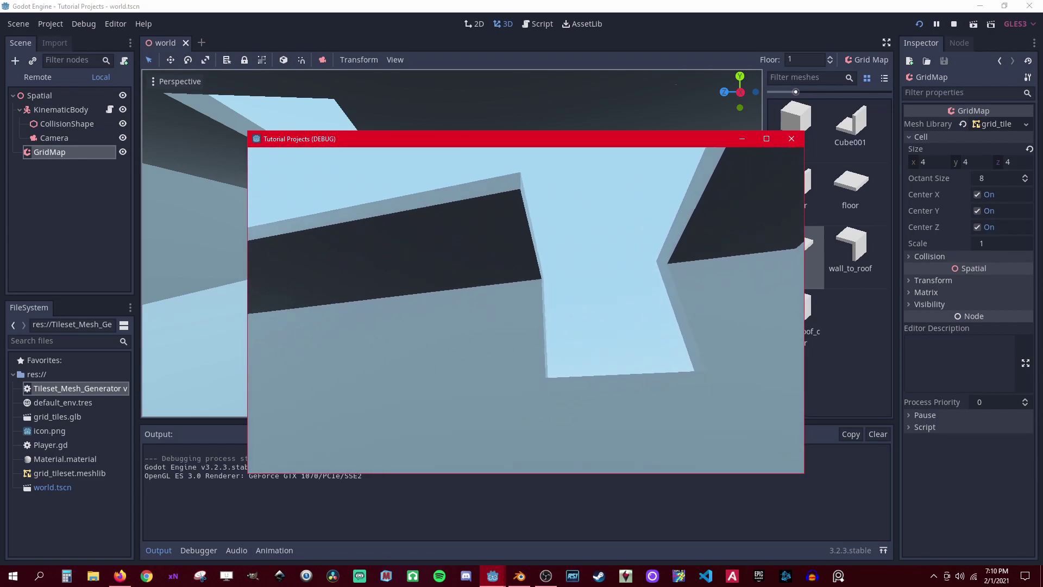
key("w")
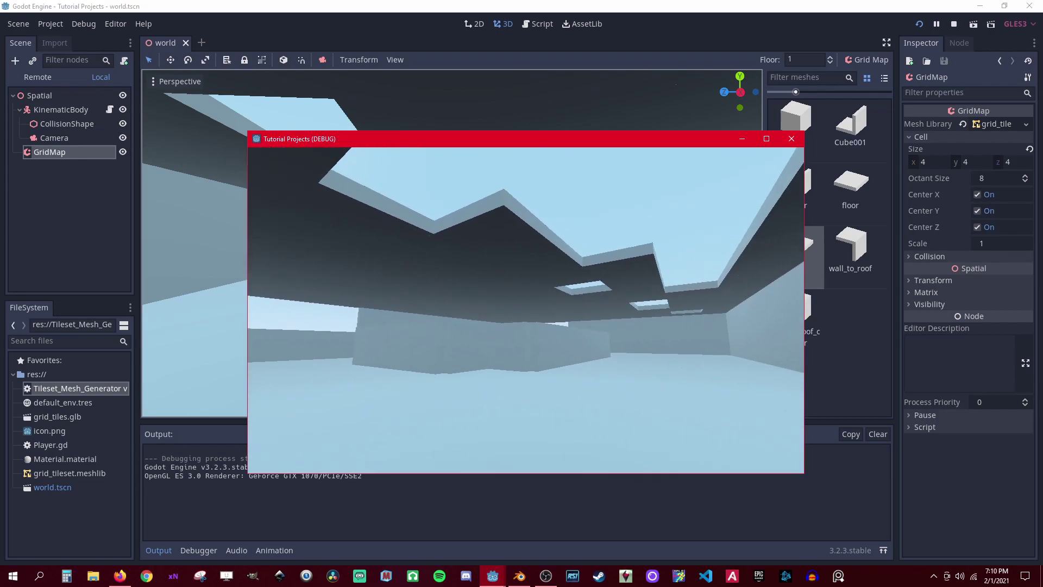
key("w")
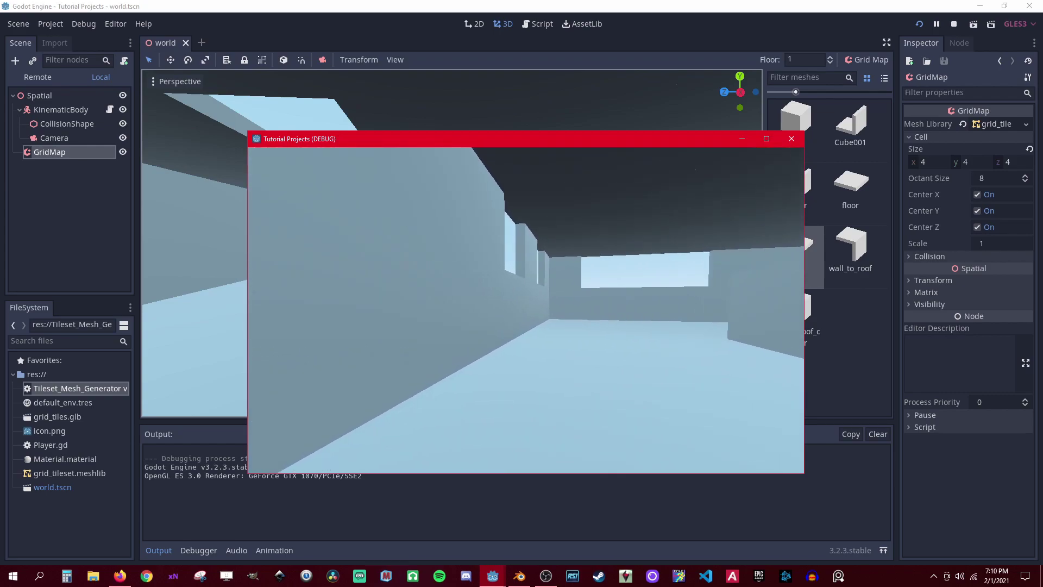
key("w")
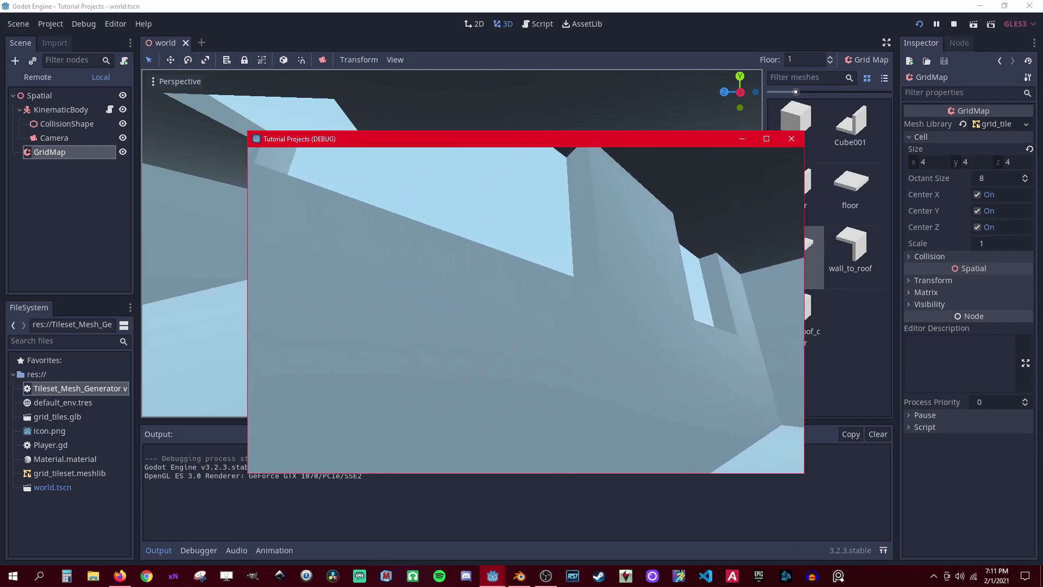
key("w")
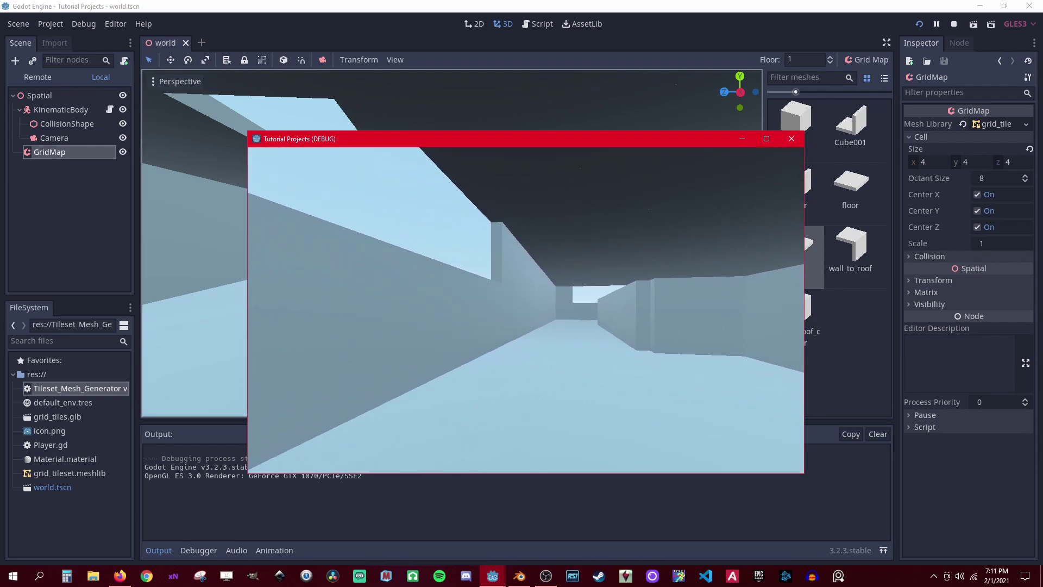
key("w")
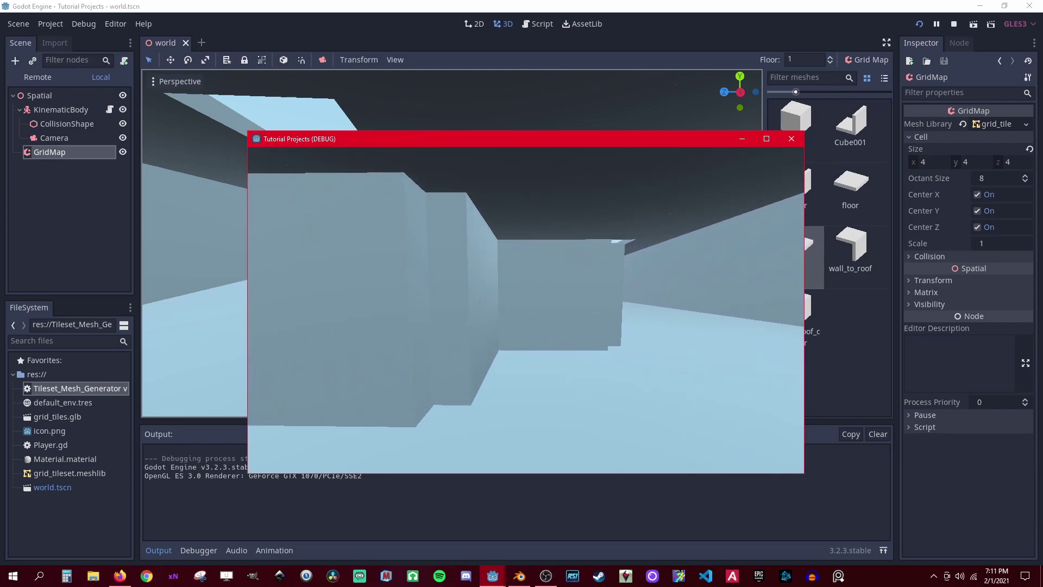
key("w")
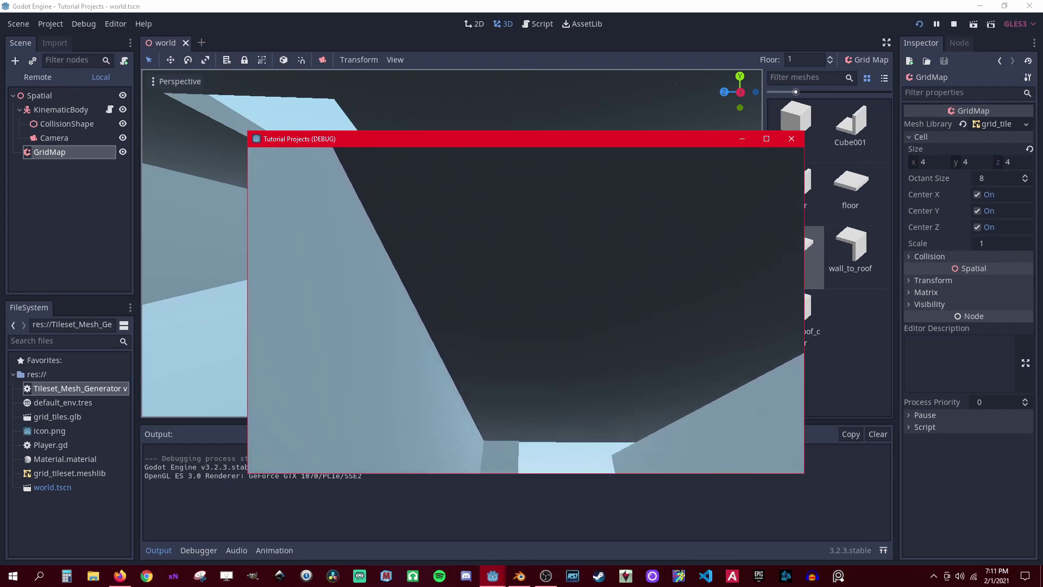
key("w")
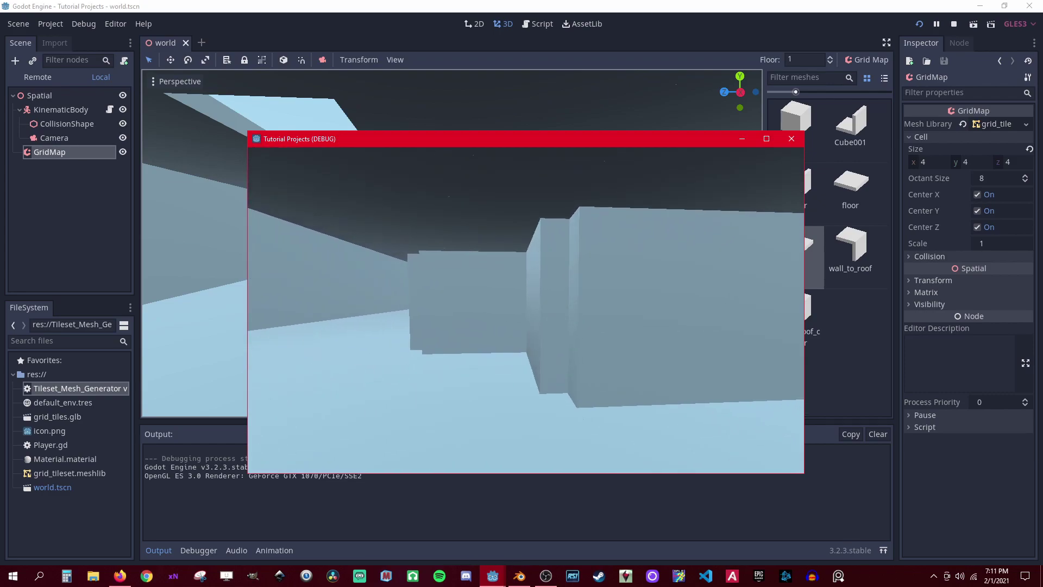
key("w")
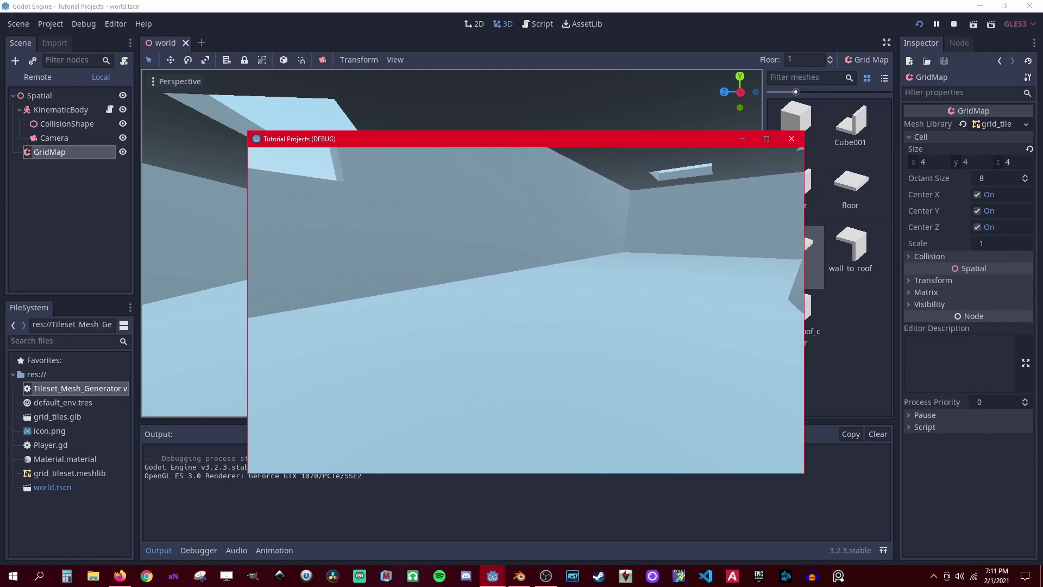
key("Escape")
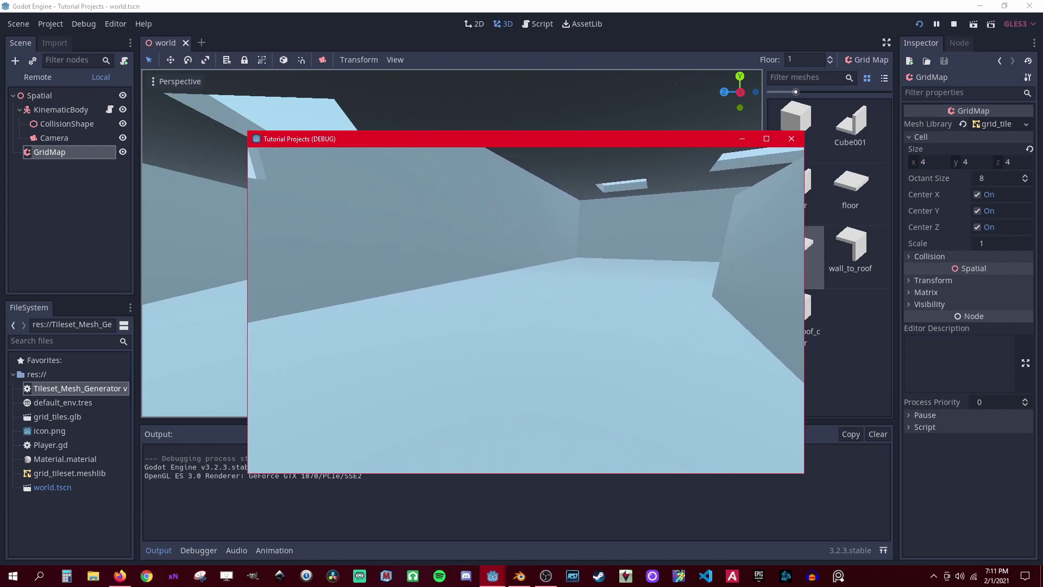